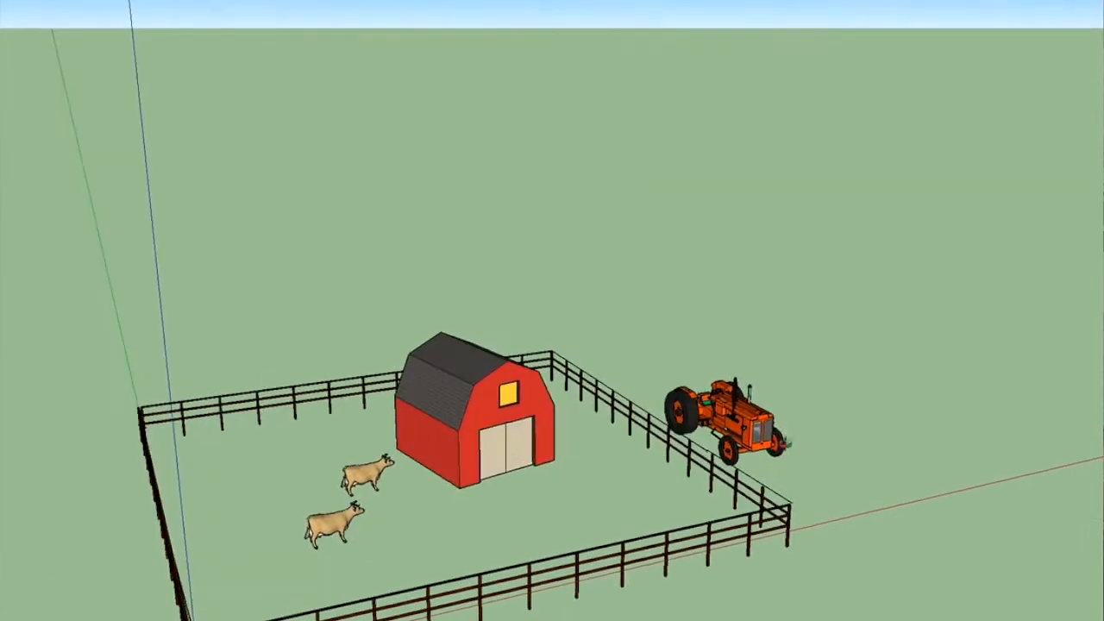
{"action": "scroll", "coordinate": [788, 488], "scroll_direction": "down", "scroll_amount": 4}
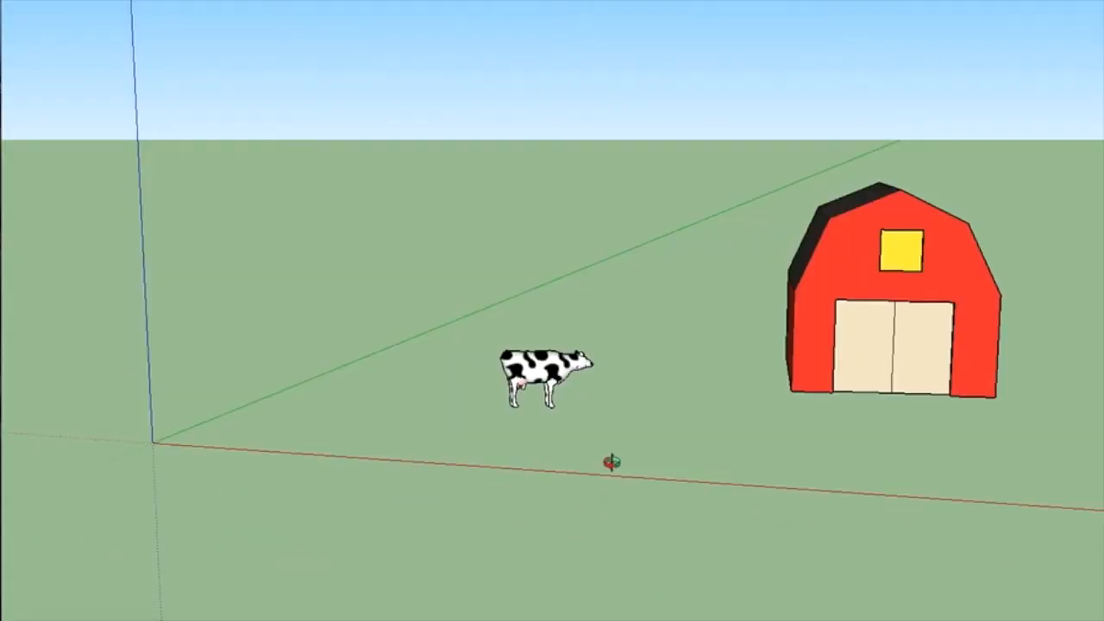
{"action": "left_click_drag", "start_coordinate": [680, 424], "coordinate": [892, 434]}
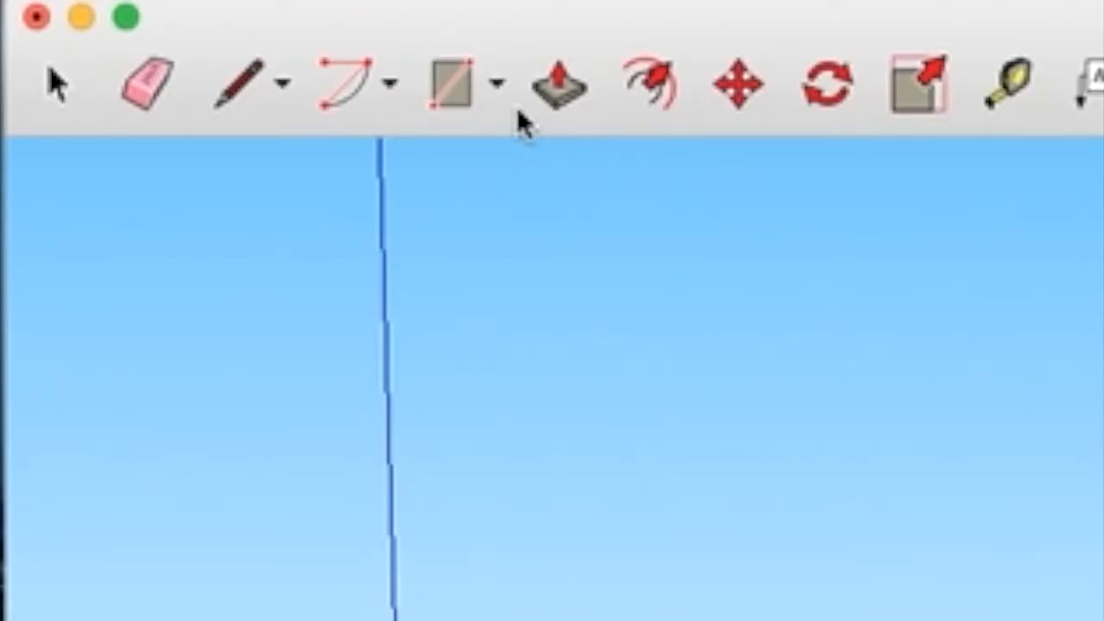
- Draw a 3.5" by 3.5" rectangle on the ground with its first corner at the axes origin
{"action": "left_click", "coordinate": [279, 37]}
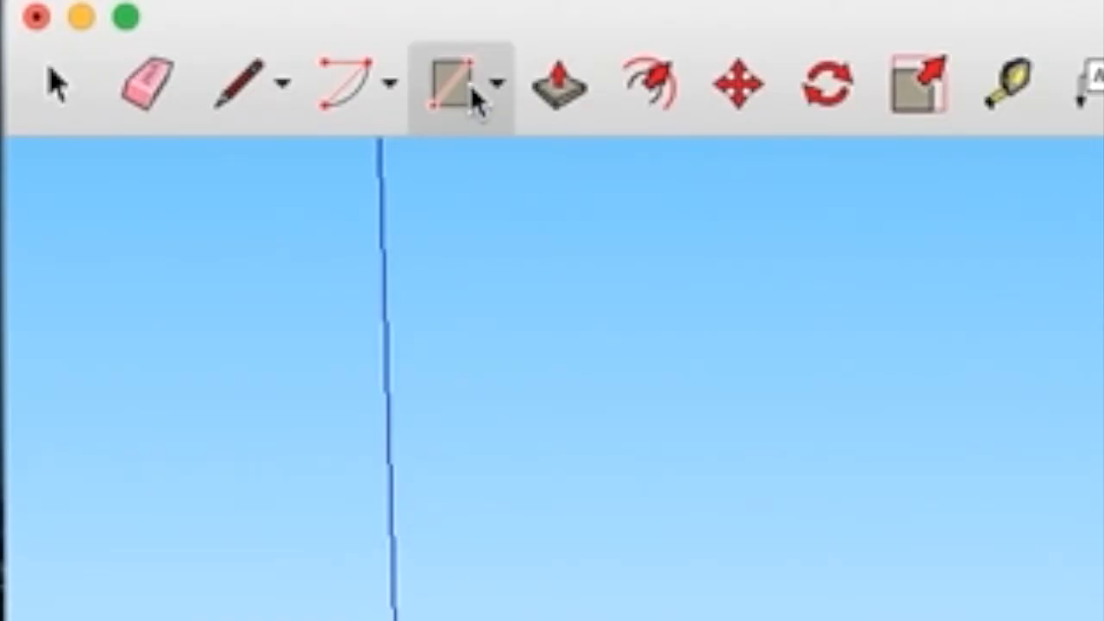
{"action": "left_click", "coordinate": [498, 93]}
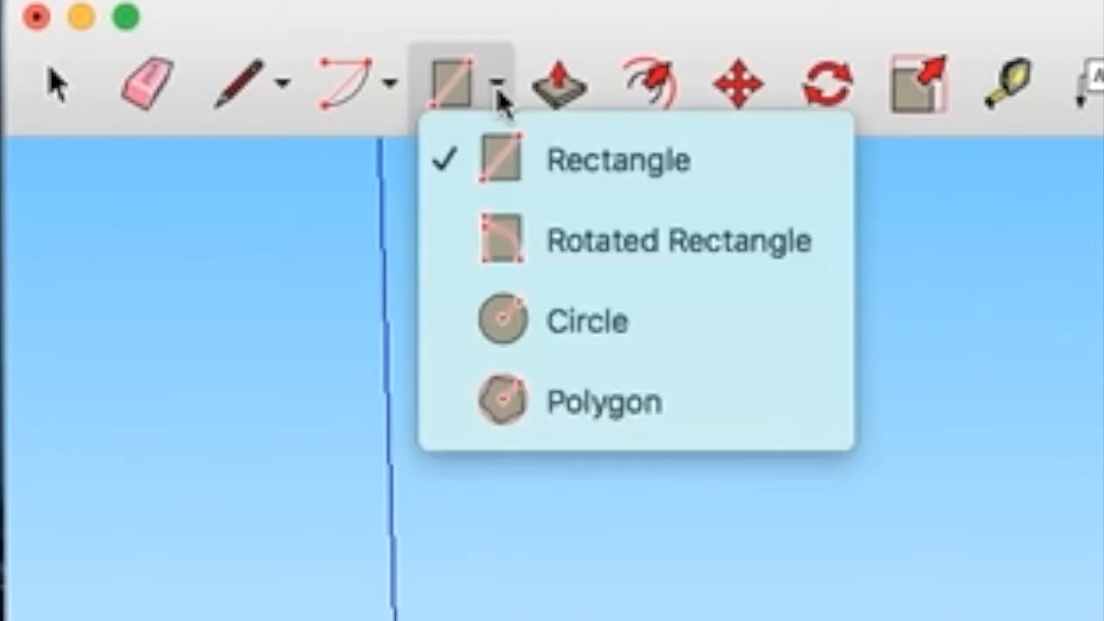
{"action": "left_click", "coordinate": [515, 164]}
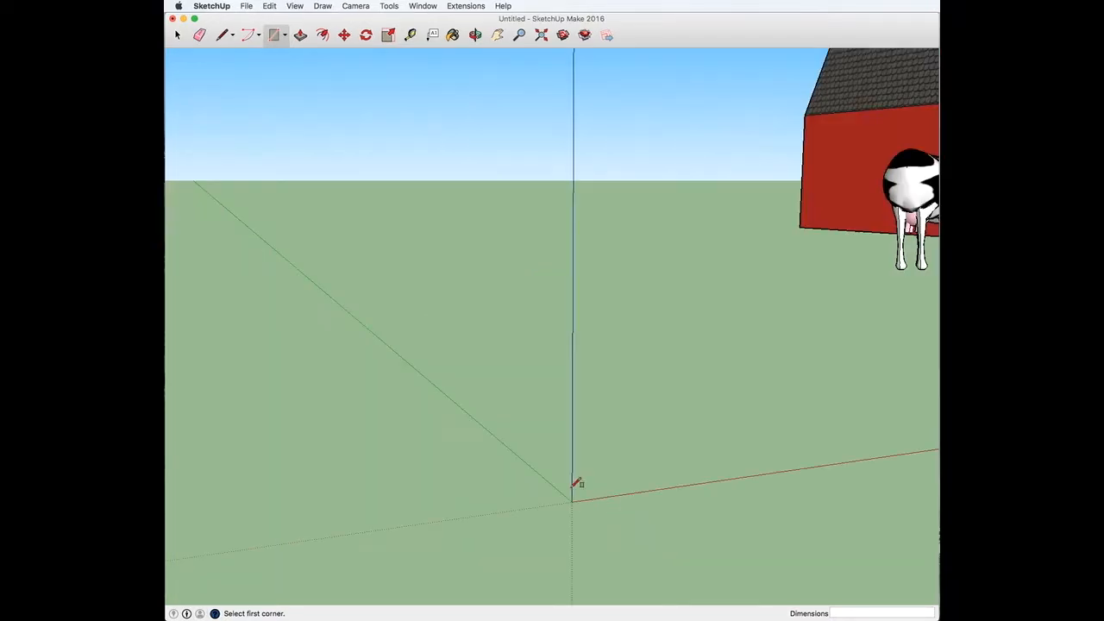
{"action": "left_click", "coordinate": [571, 500]}
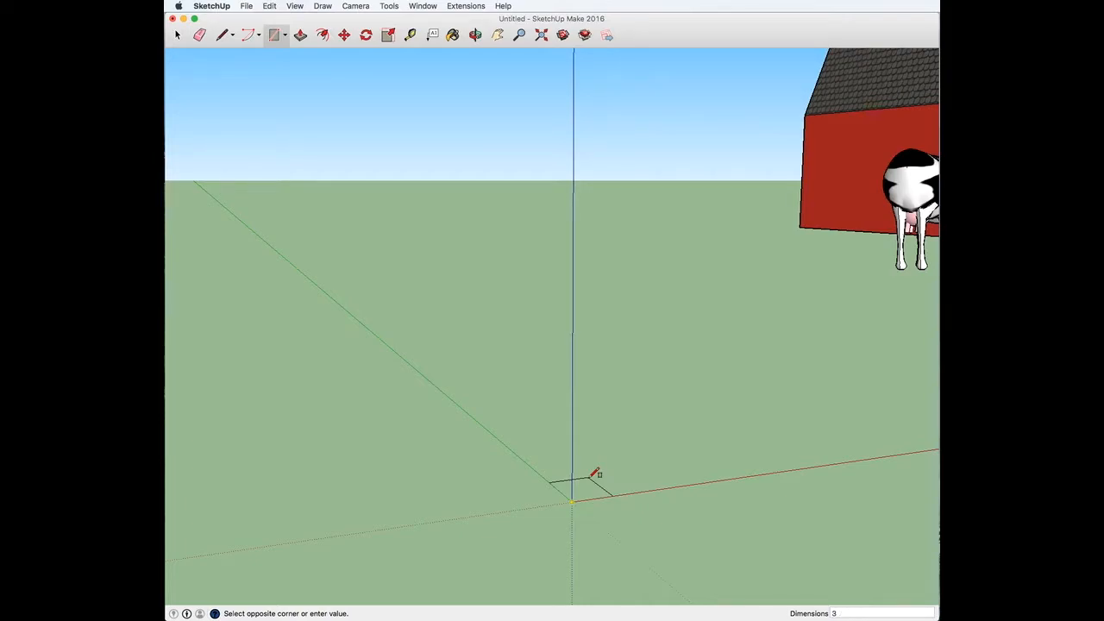
{"action": "type", "text": "3.5"}
{"action": "type", "text": "',"}
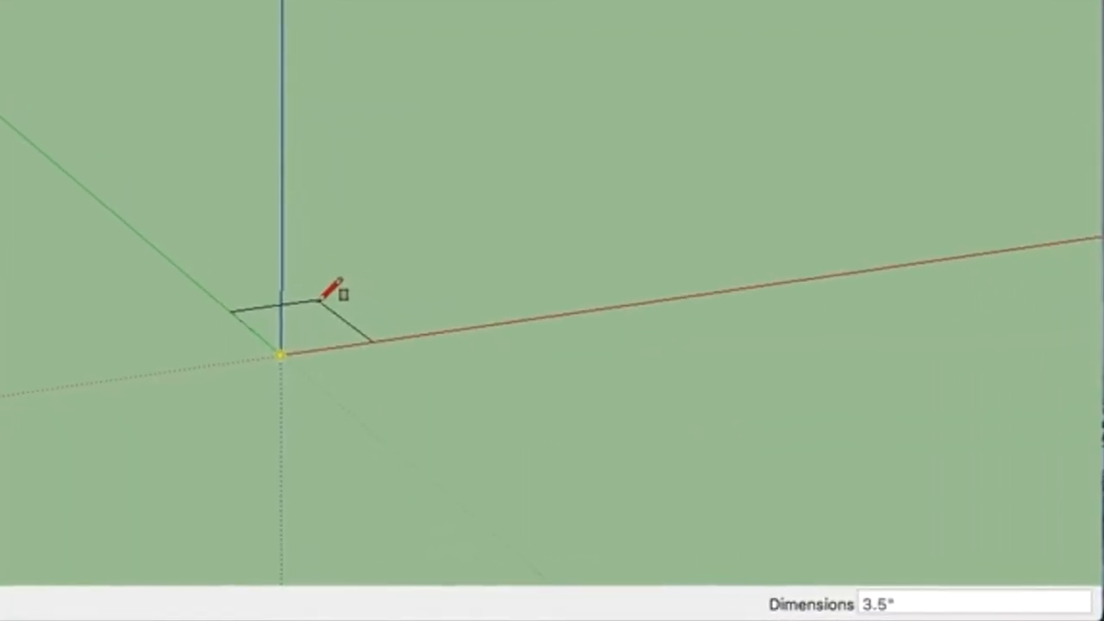
{"action": "type", "text": "3.5\""}
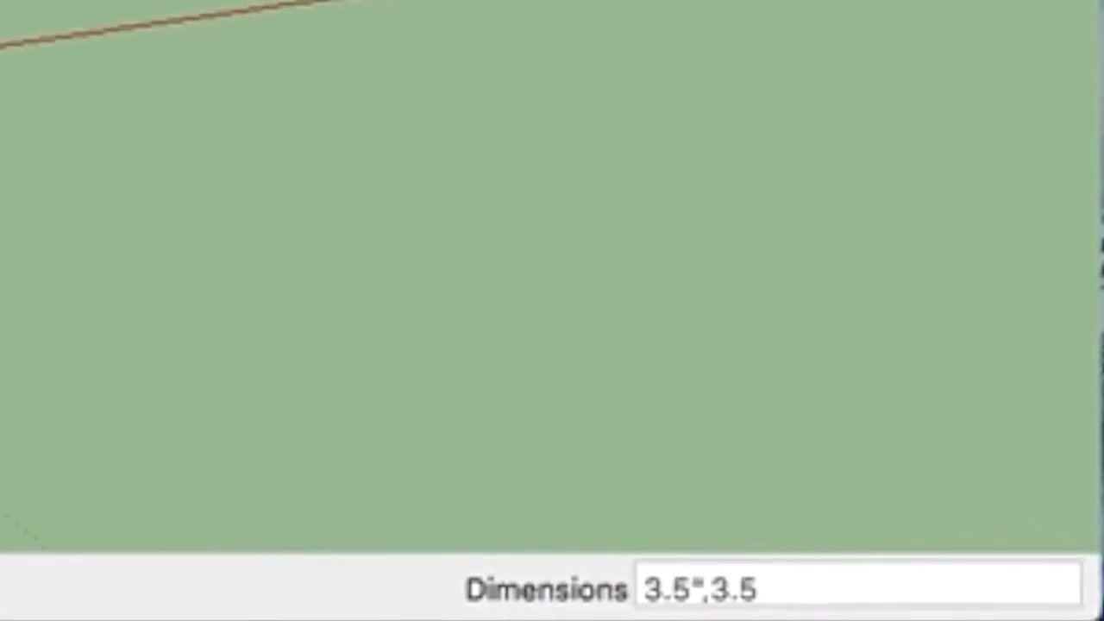
{"action": "key", "text": "Return"}
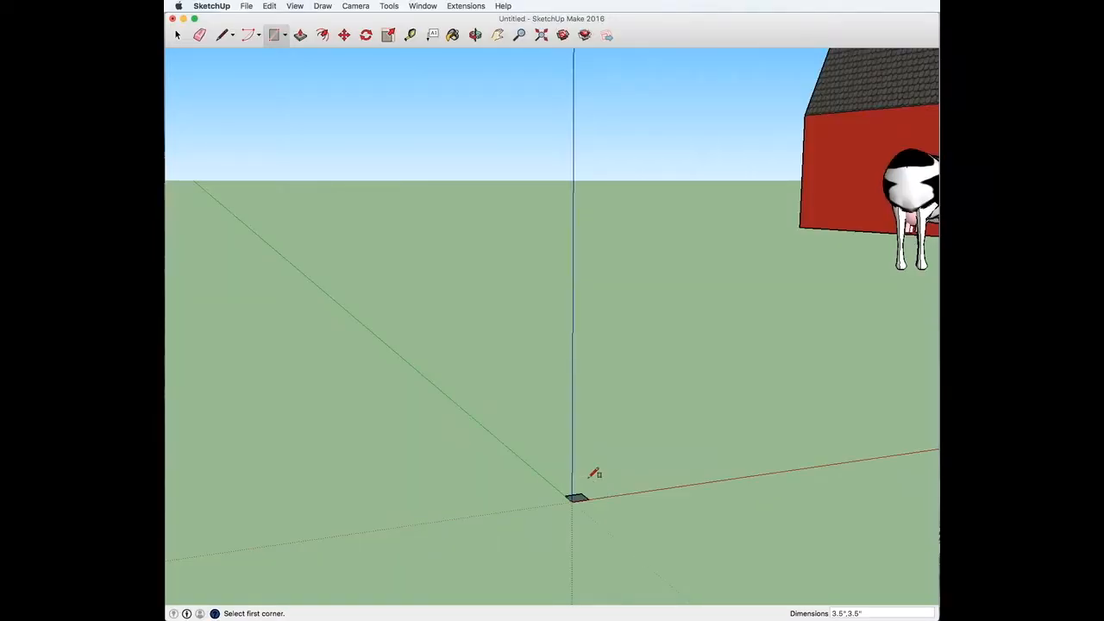
- Push/Pull the square face 3' downward to form the part of the post below ground
{"action": "key", "text": "space"}
{"action": "middle_click_drag", "start_coordinate": [591, 469], "coordinate": [446, 408]}
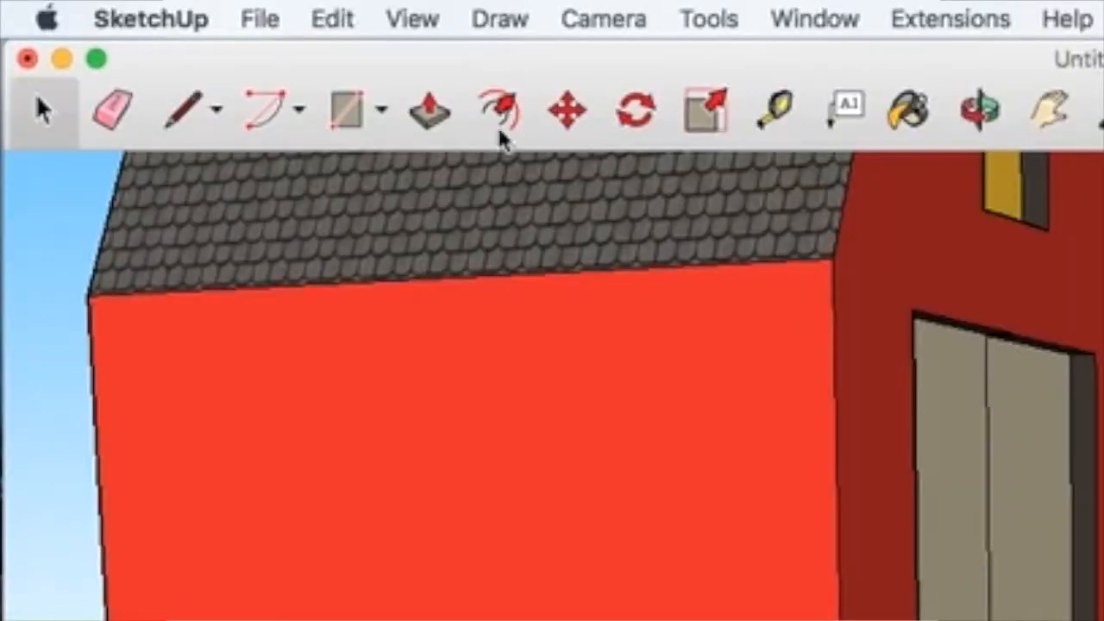
{"action": "left_click", "coordinate": [429, 111]}
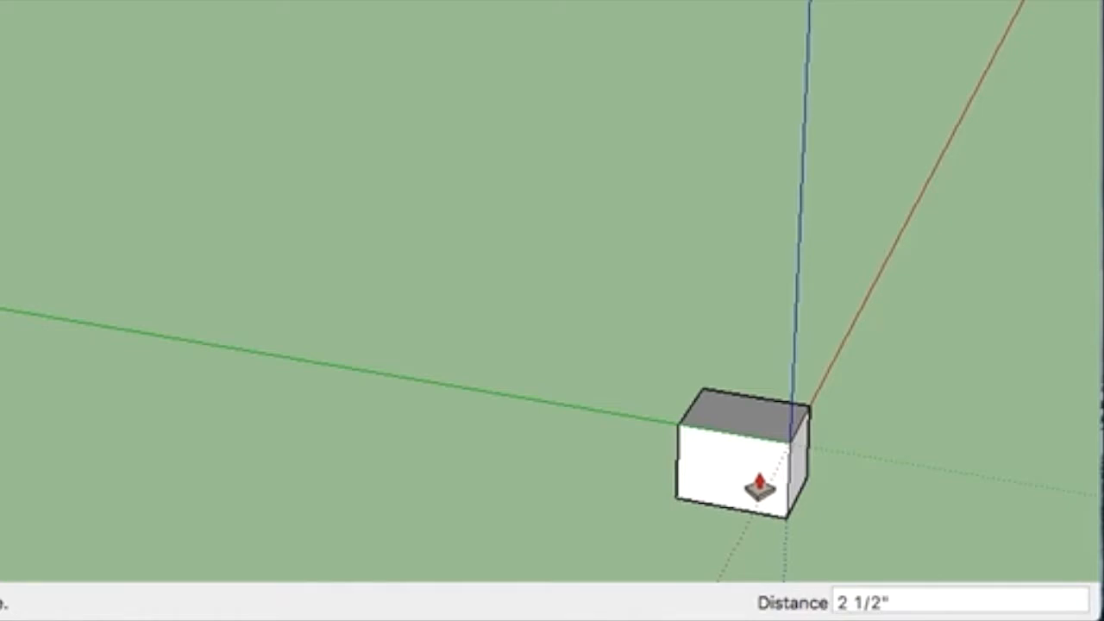
{"action": "type", "text": "3'"}
{"action": "key", "text": "Return"}
- Push/Pull the post's top face 5' upward to form the part of the post above ground
{"action": "scroll", "coordinate": [758, 487], "scroll_direction": "down", "scroll_amount": 2}
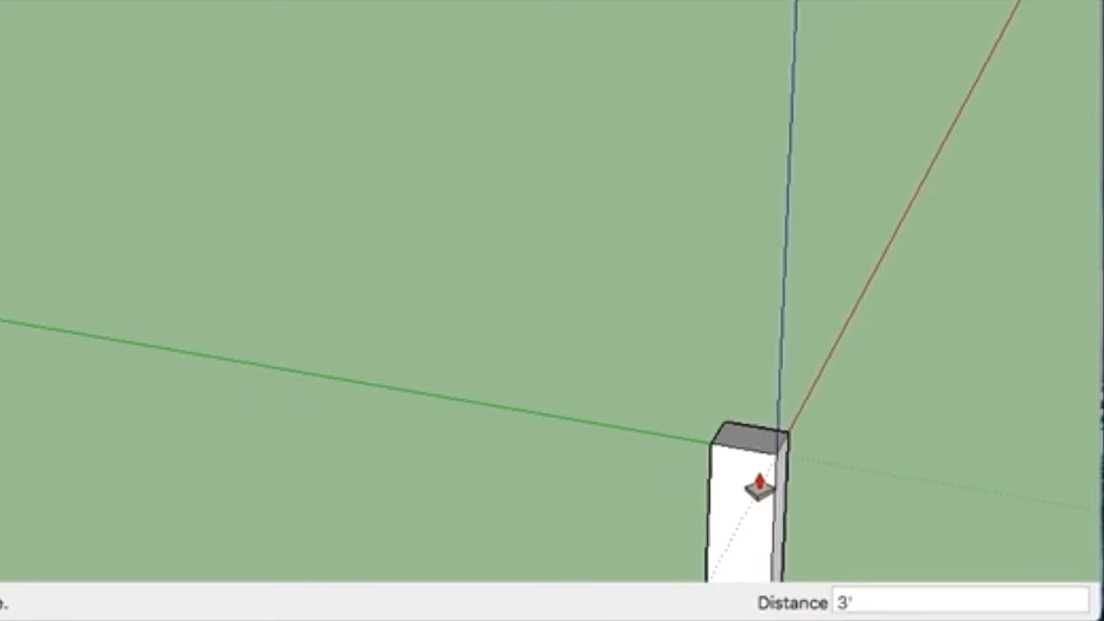
{"action": "key", "text": "h"}
{"action": "left_click_drag", "start_coordinate": [700, 374], "coordinate": [513, 141]}
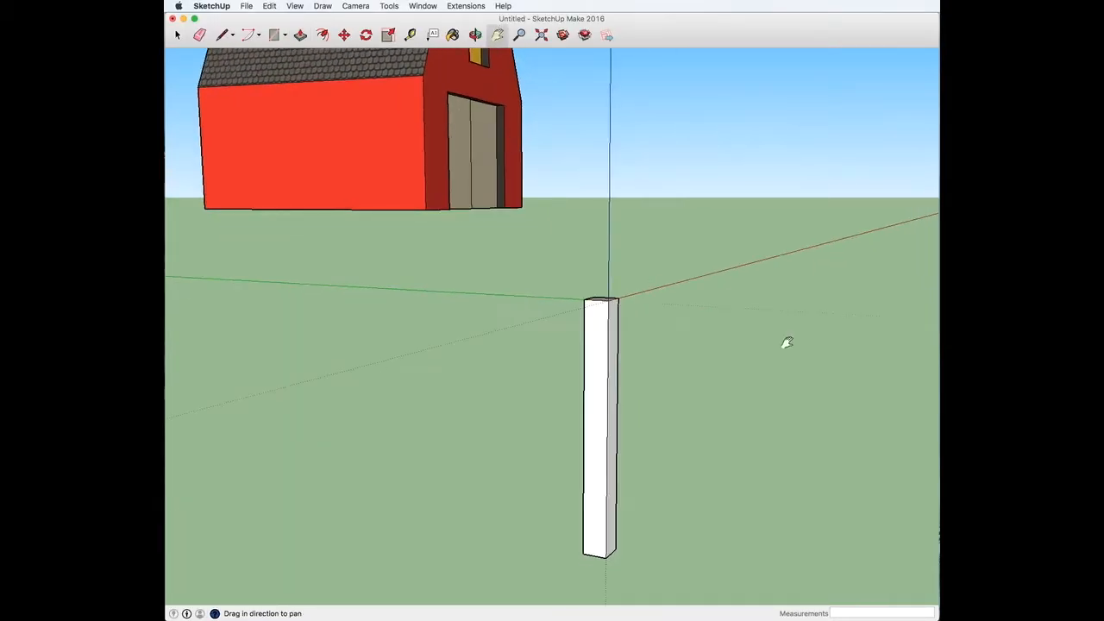
{"action": "key", "text": "o"}
{"action": "left_click_drag", "start_coordinate": [786, 343], "coordinate": [815, 411]}
{"action": "key", "text": "h"}
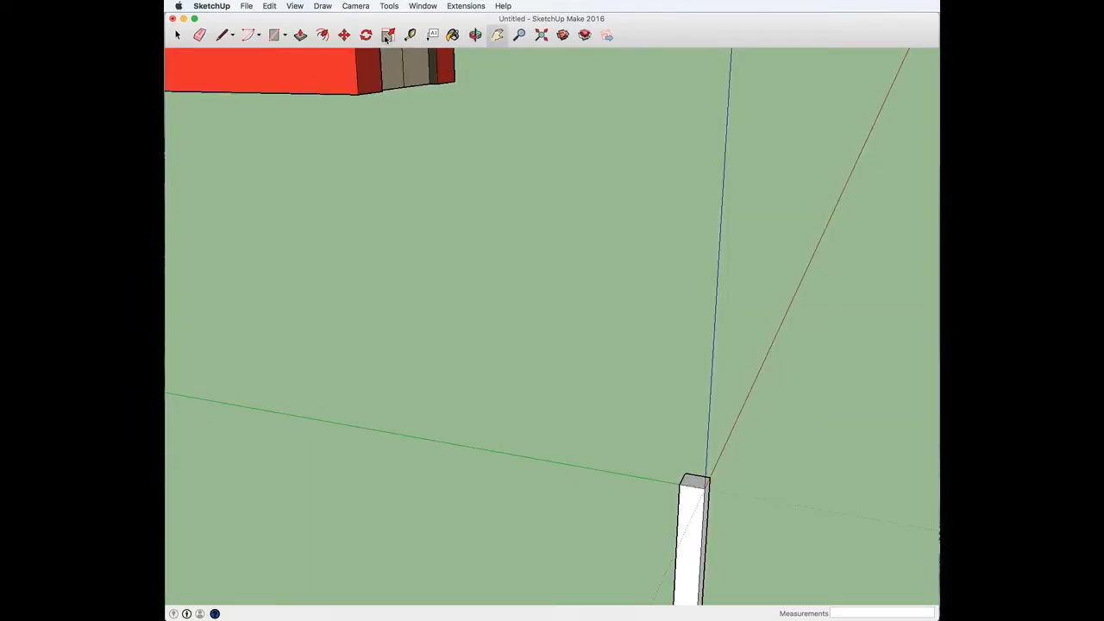
{"action": "left_click", "coordinate": [301, 35]}
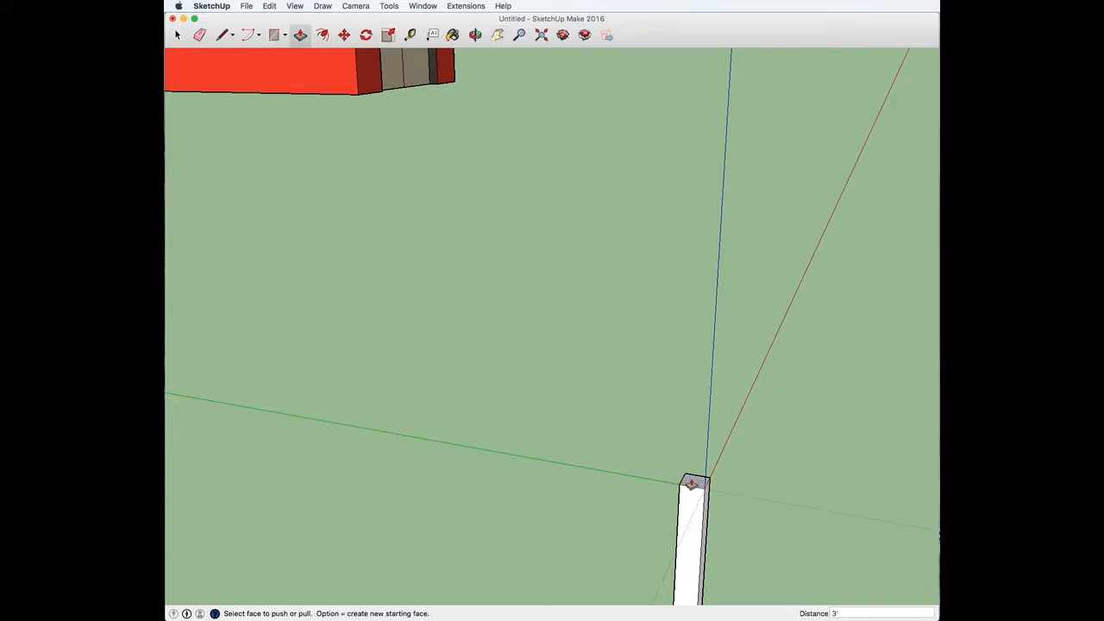
{"action": "left_click_drag", "start_coordinate": [692, 483], "coordinate": [677, 376]}
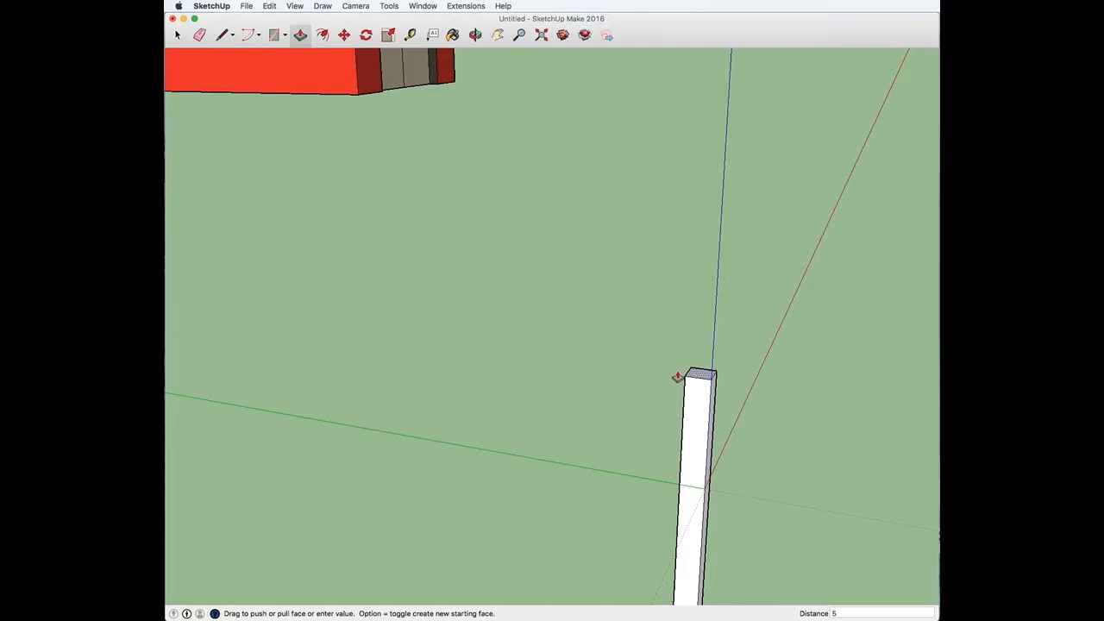
{"action": "key", "text": "Return"}
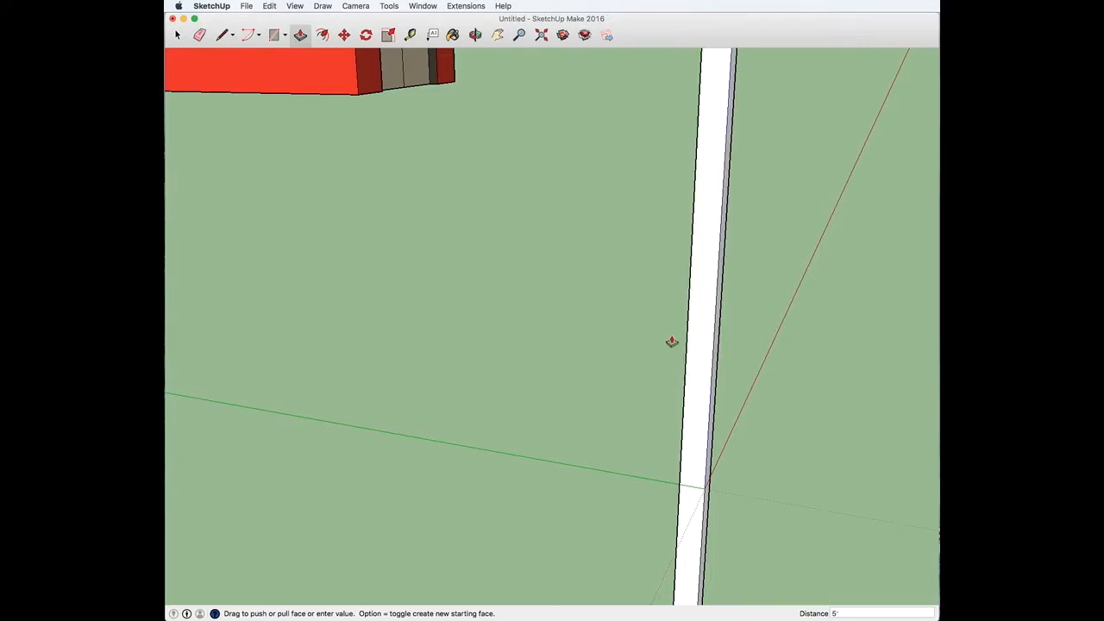
- Select the whole post and make it a component named "Fence Post"
{"action": "scroll", "coordinate": [655, 333], "scroll_direction": "down", "scroll_amount": 5}
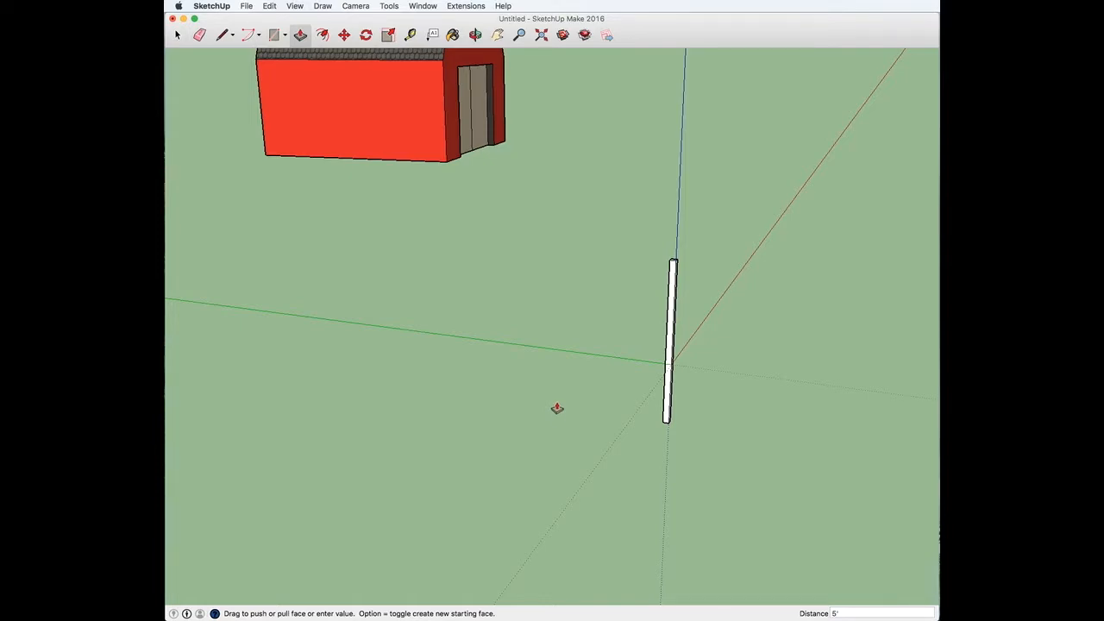
{"action": "scroll", "coordinate": [618, 379], "scroll_direction": "up", "scroll_amount": 5}
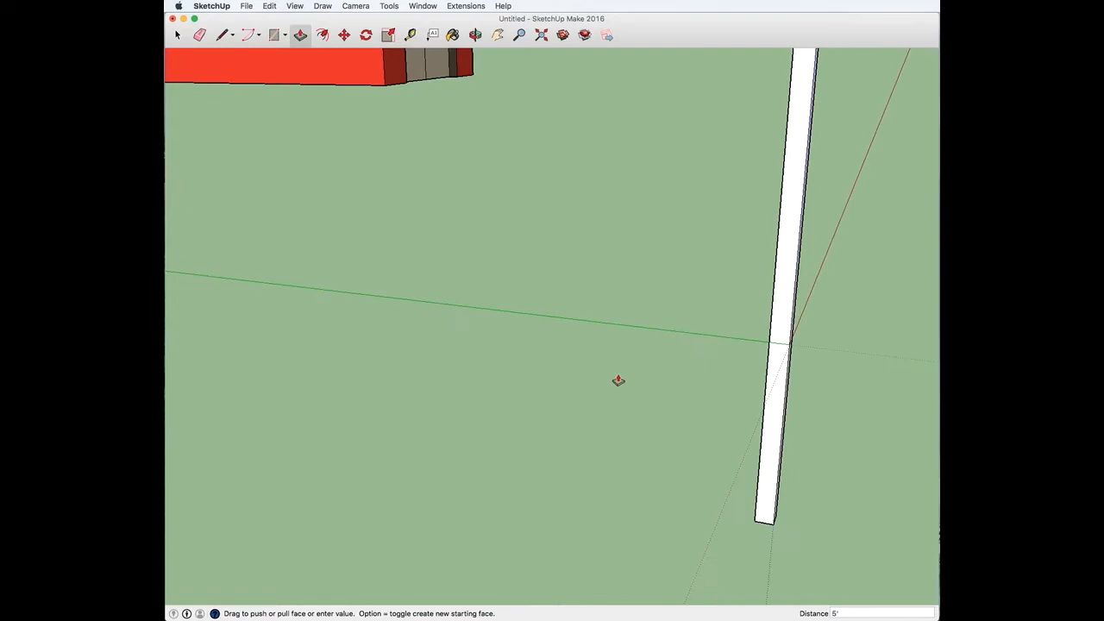
{"action": "scroll", "coordinate": [619, 379], "scroll_direction": "down", "scroll_amount": 2}
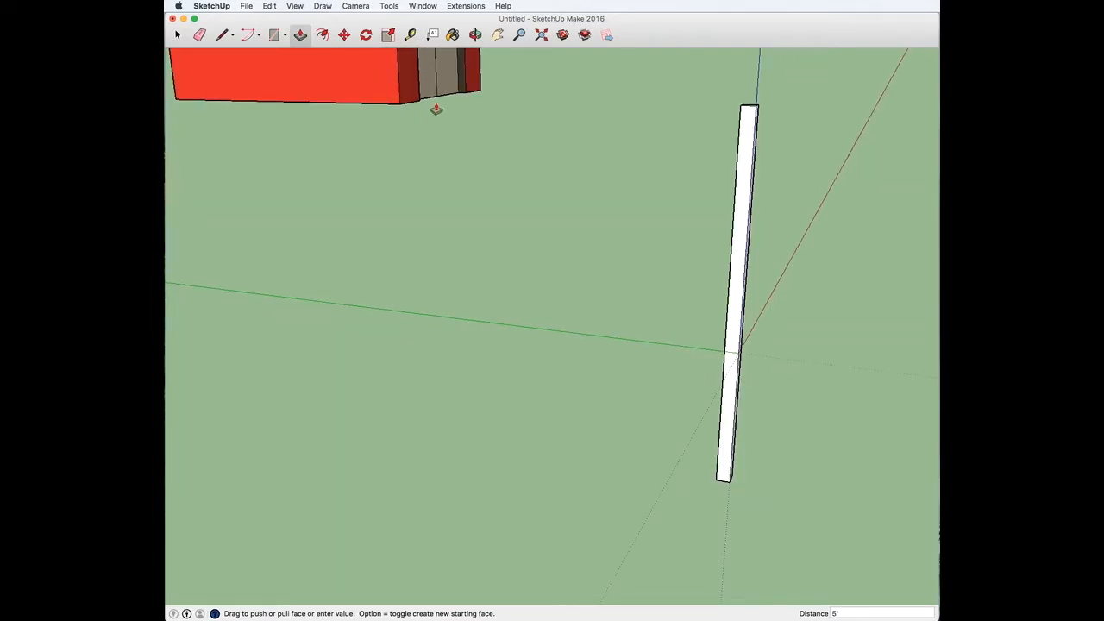
{"action": "middle_click_drag", "start_coordinate": [801, 340], "coordinate": [636, 376]}
{"action": "left_click", "coordinate": [178, 34]}
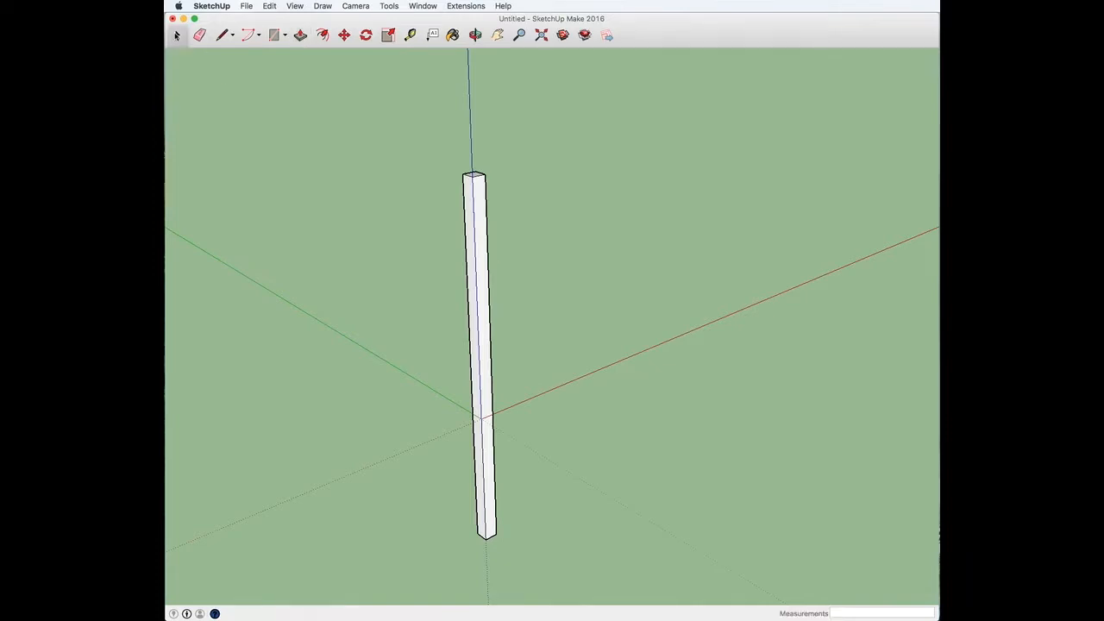
{"action": "left_click_drag", "start_coordinate": [382, 152], "coordinate": [609, 573]}
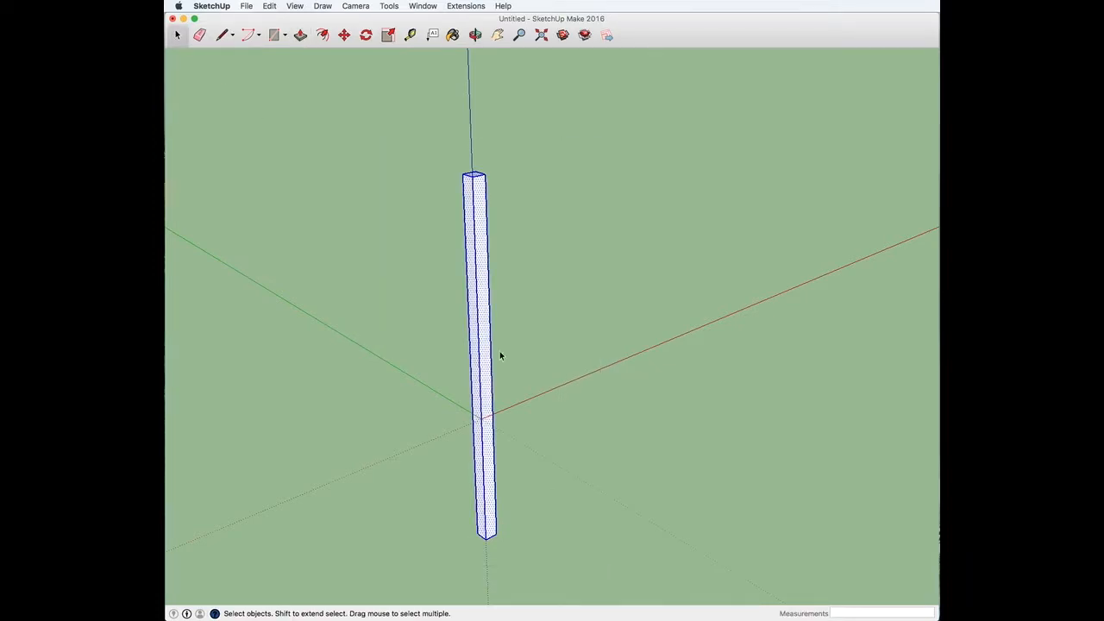
{"action": "right_click", "coordinate": [483, 323]}
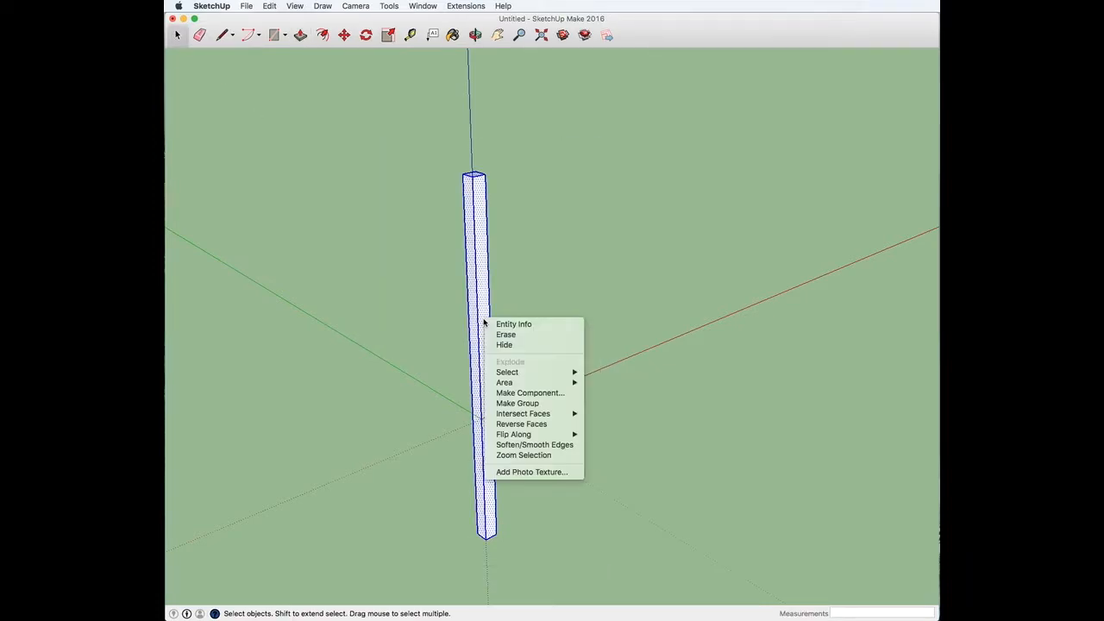
{"action": "left_click", "coordinate": [517, 403]}
{"action": "key", "text": "g"}
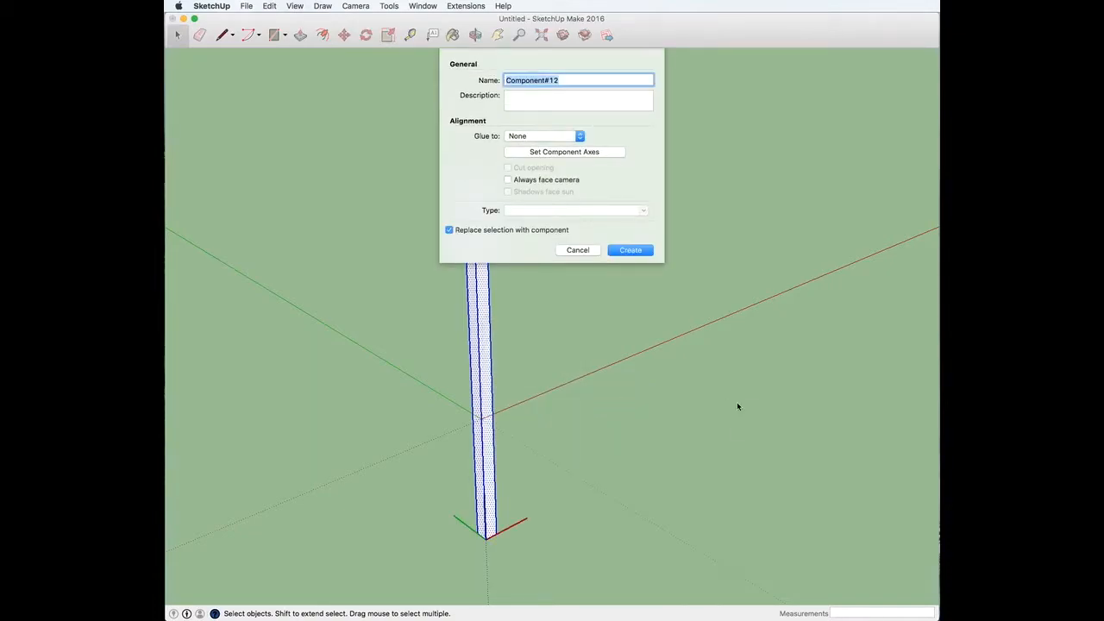
{"action": "type", "text": "Fence Post"}
{"action": "key", "text": "Return"}
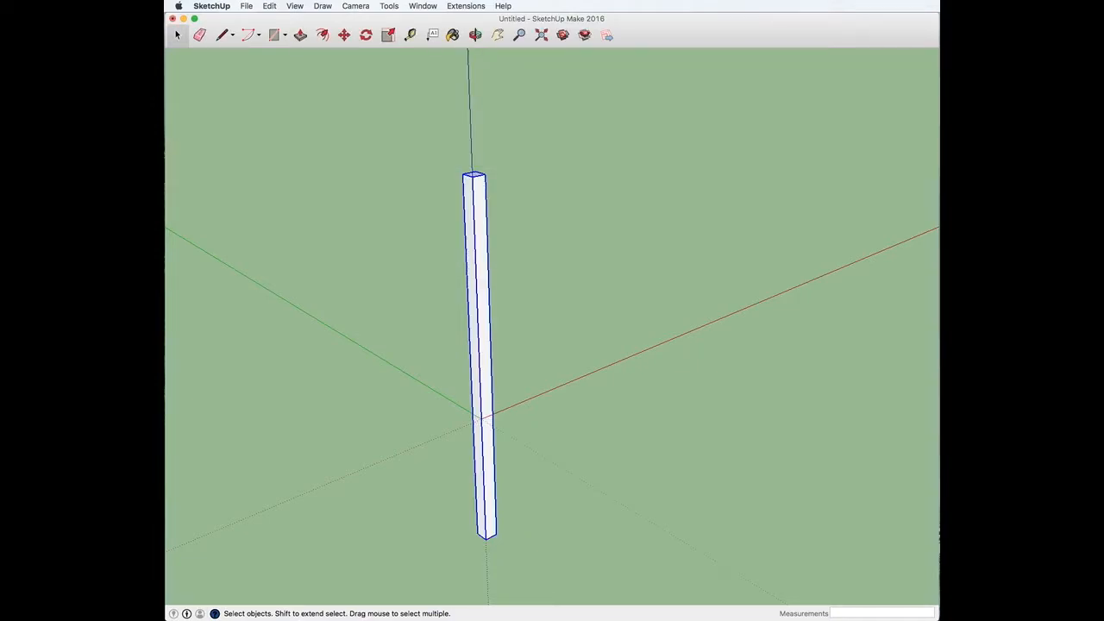
{"action": "right_click", "coordinate": [478, 199]}
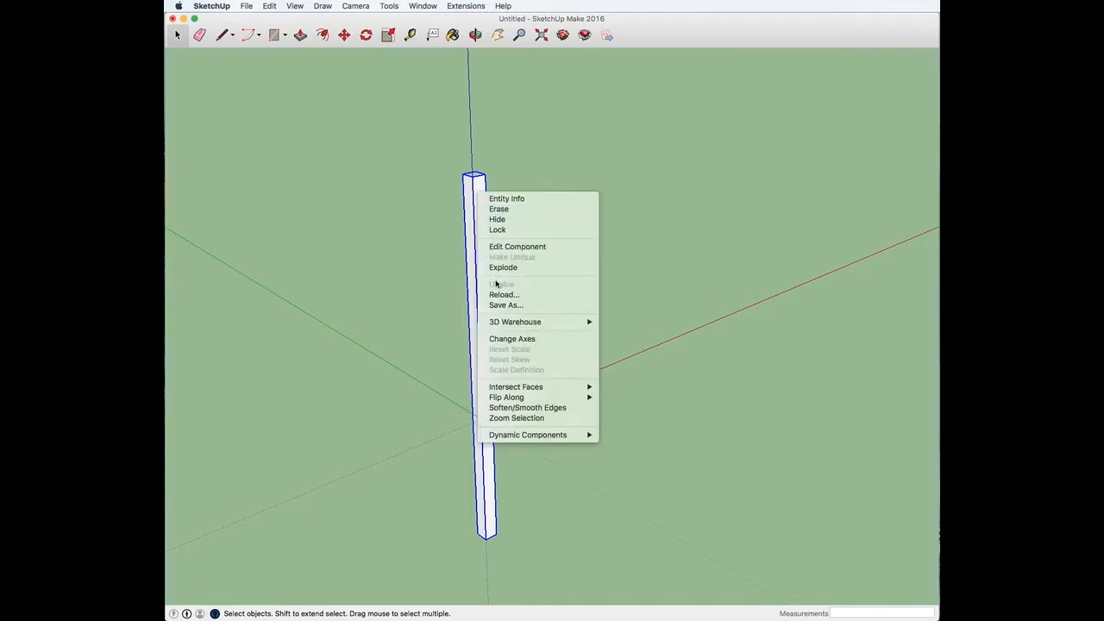
{"action": "left_click", "coordinate": [518, 167]}
- Copy the fence post 99.5" along the green axis with the Move tool, starting from the midpoint of an end-face edge
{"action": "key", "text": "o"}
{"action": "left_click_drag", "start_coordinate": [513, 169], "coordinate": [561, 265]}
{"action": "key", "text": "space"}
{"action": "left_click_drag", "start_coordinate": [589, 321], "coordinate": [682, 328]}
{"action": "key", "text": "space"}
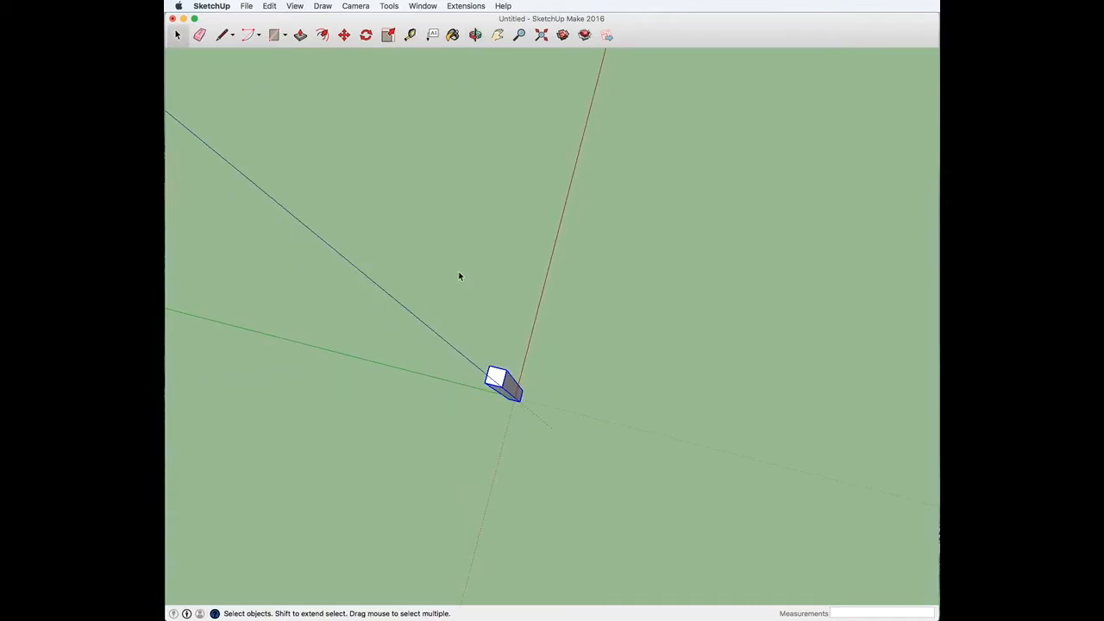
{"action": "left_click", "coordinate": [345, 34]}
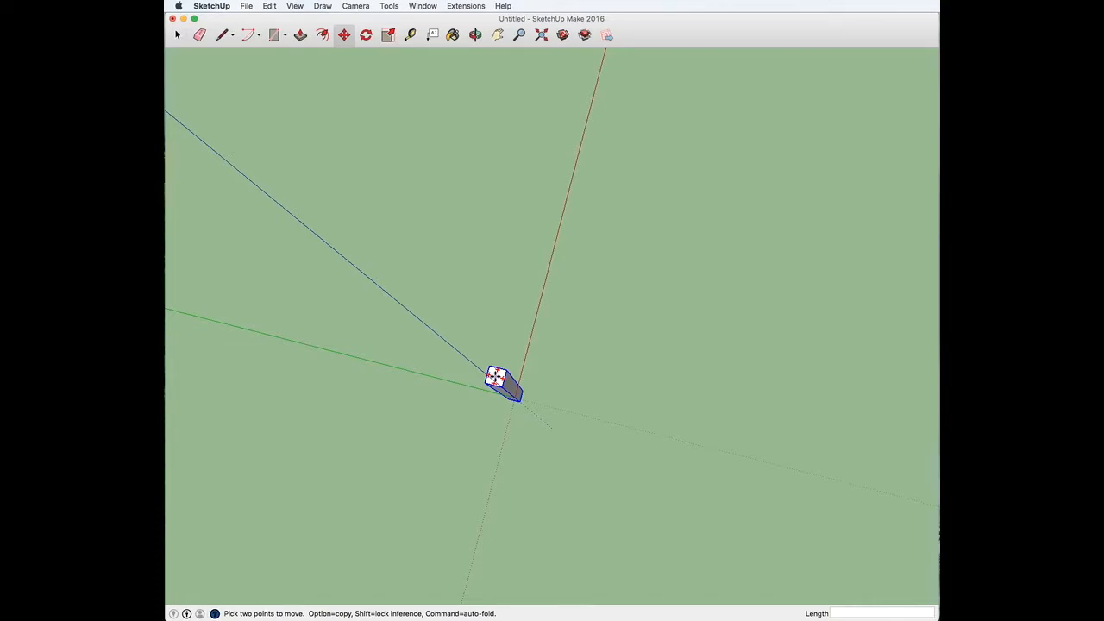
{"action": "scroll", "coordinate": [496, 376], "scroll_direction": "up", "scroll_amount": 3}
{"action": "scroll", "coordinate": [495, 377], "scroll_direction": "up", "scroll_amount": 2}
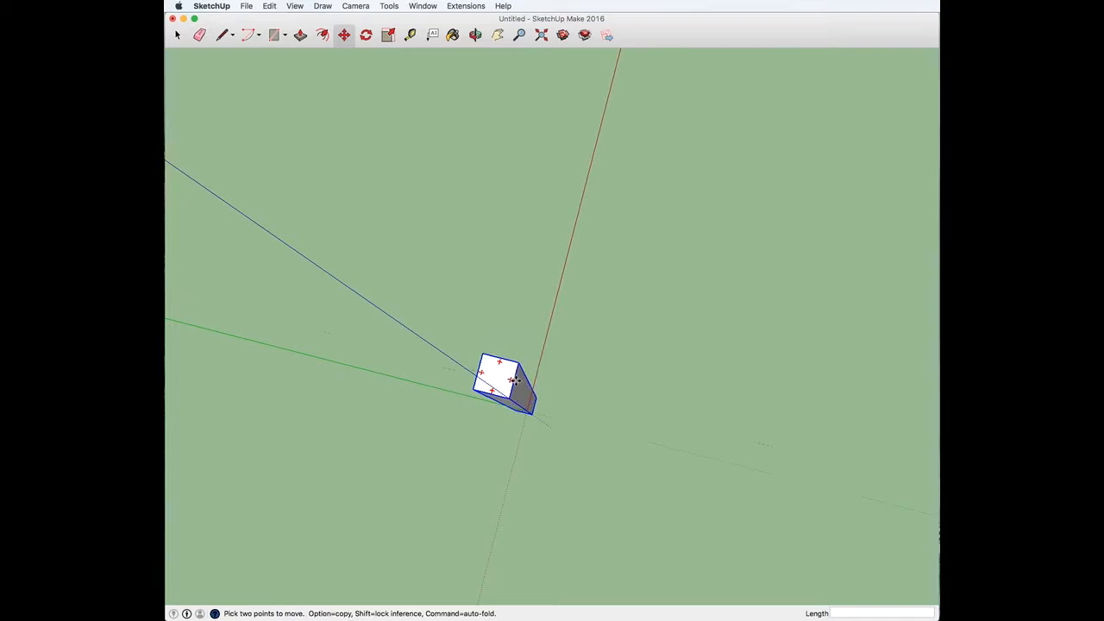
{"action": "mouse_move", "coordinate": [511, 382]}
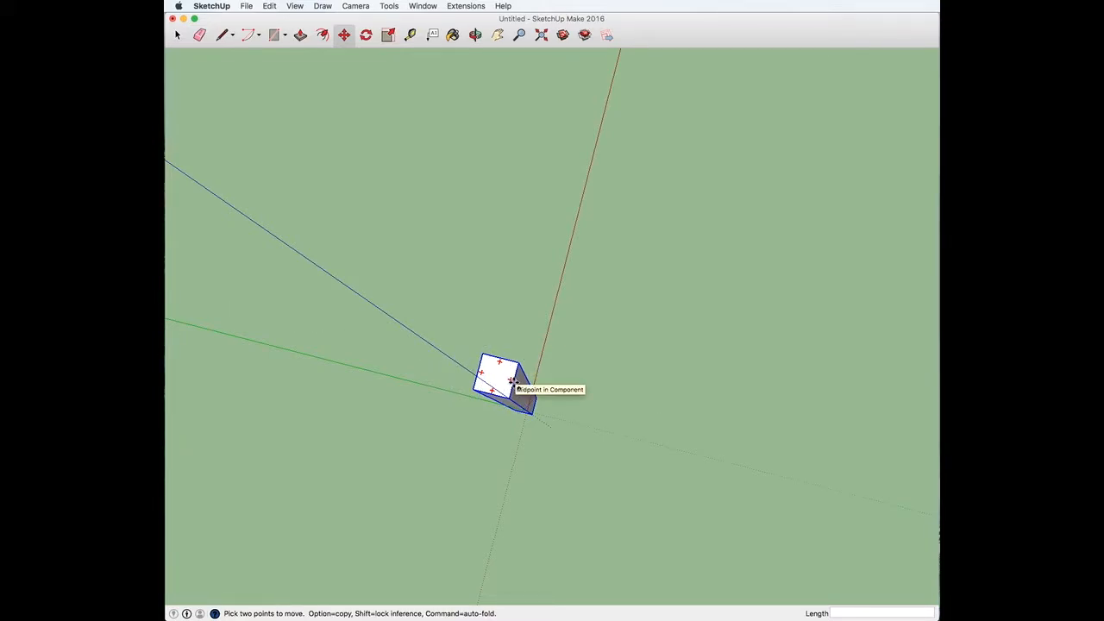
{"action": "key", "text": "alt"}
{"action": "left_click", "coordinate": [513, 381]}
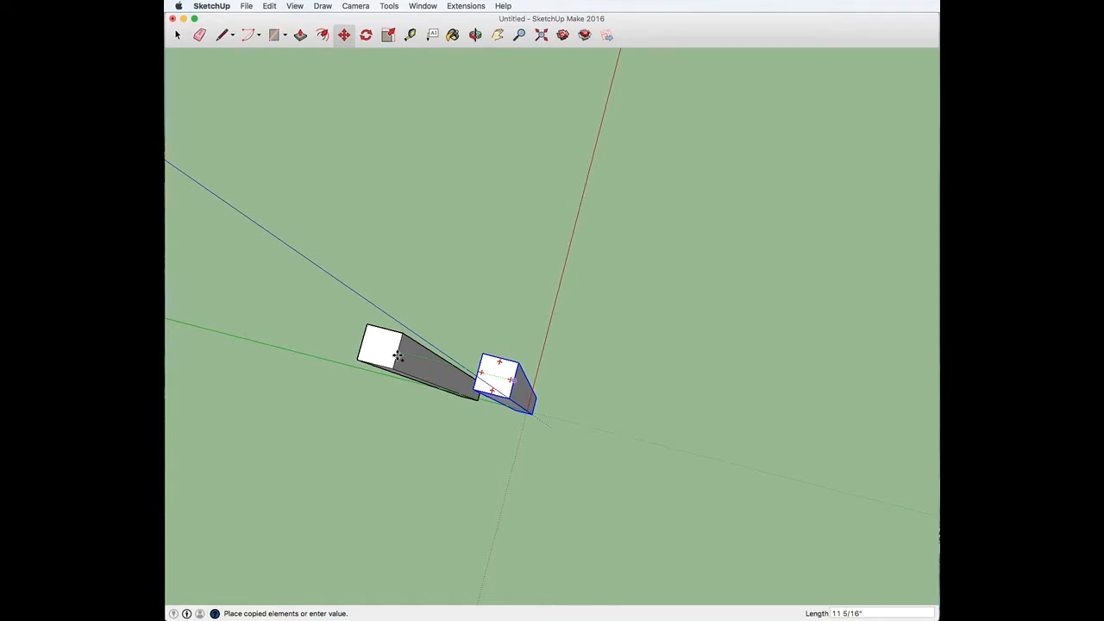
{"action": "type", "text": "99"}
{"action": "key", "text": "Escape"}
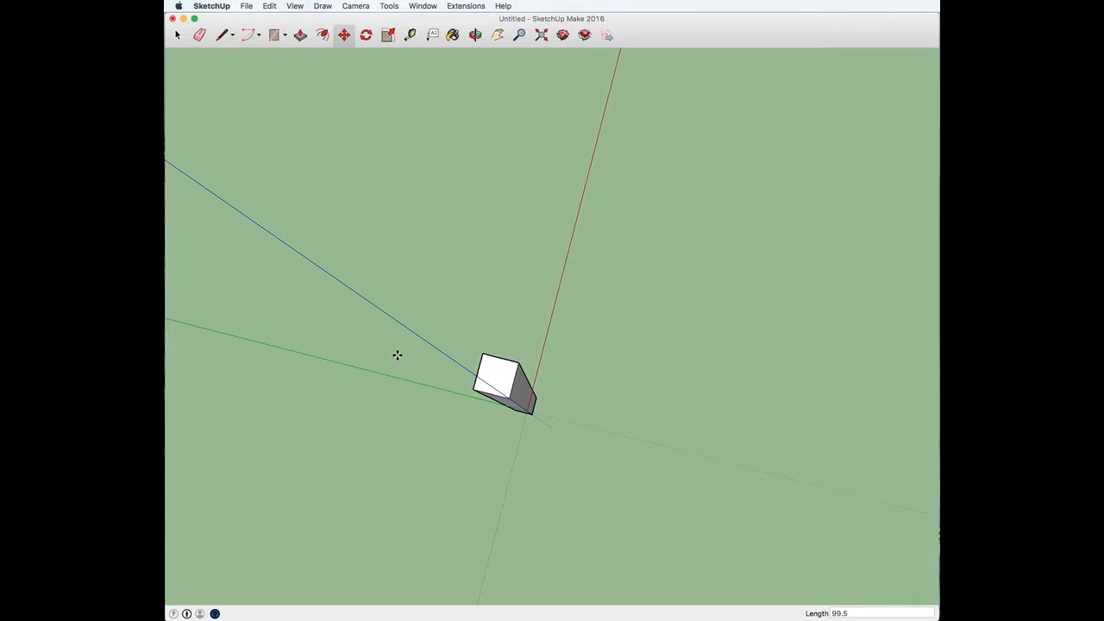
- Multiply the last fence post copy by 12 to continue the row of posts along the green axis
{"action": "scroll", "coordinate": [397, 355], "scroll_direction": "down", "scroll_amount": 5}
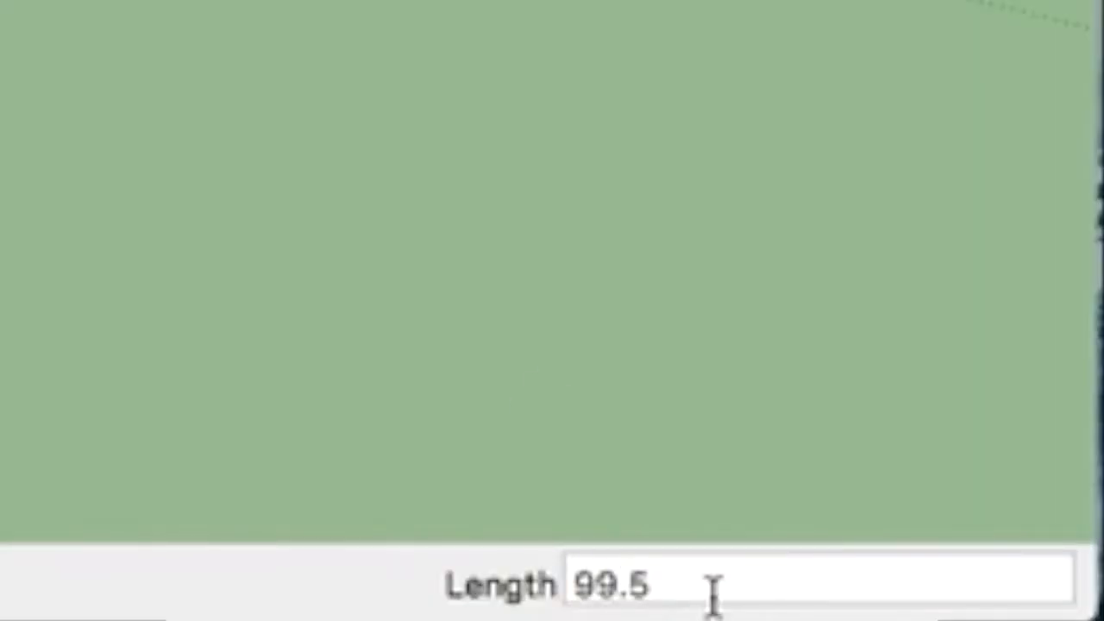
{"action": "left_click", "coordinate": [860, 615]}
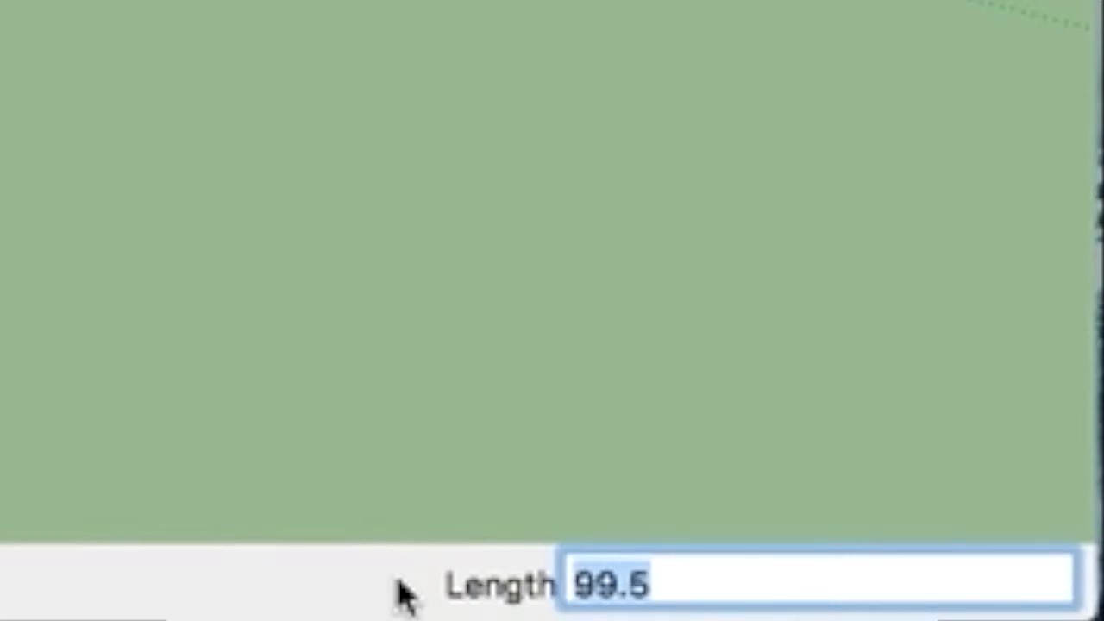
{"action": "type", "text": "*"}
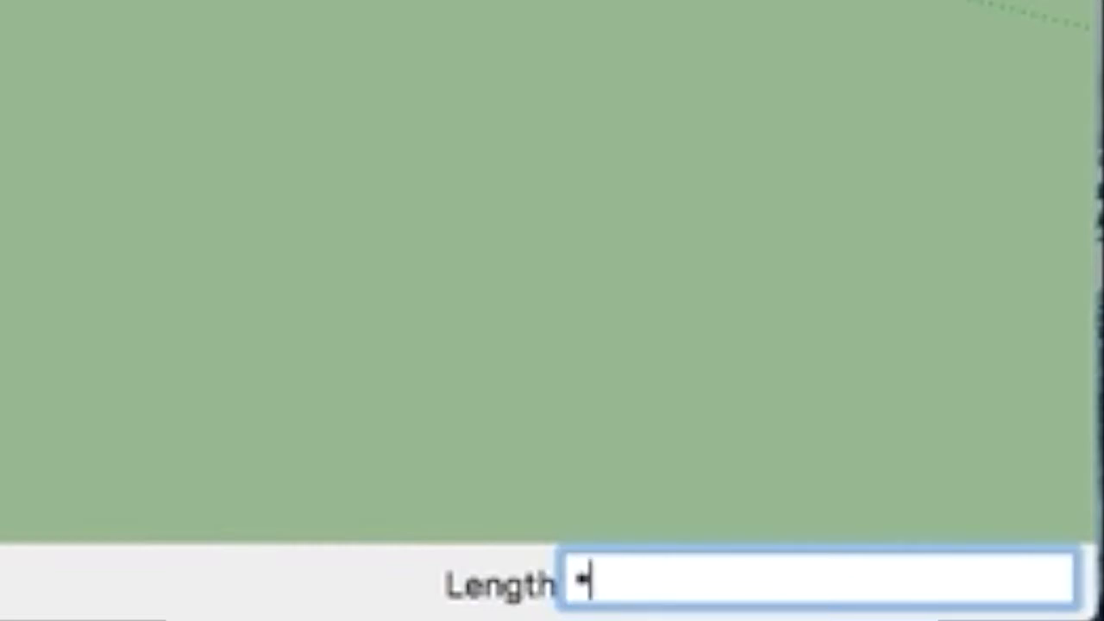
{"action": "type", "text": "12"}
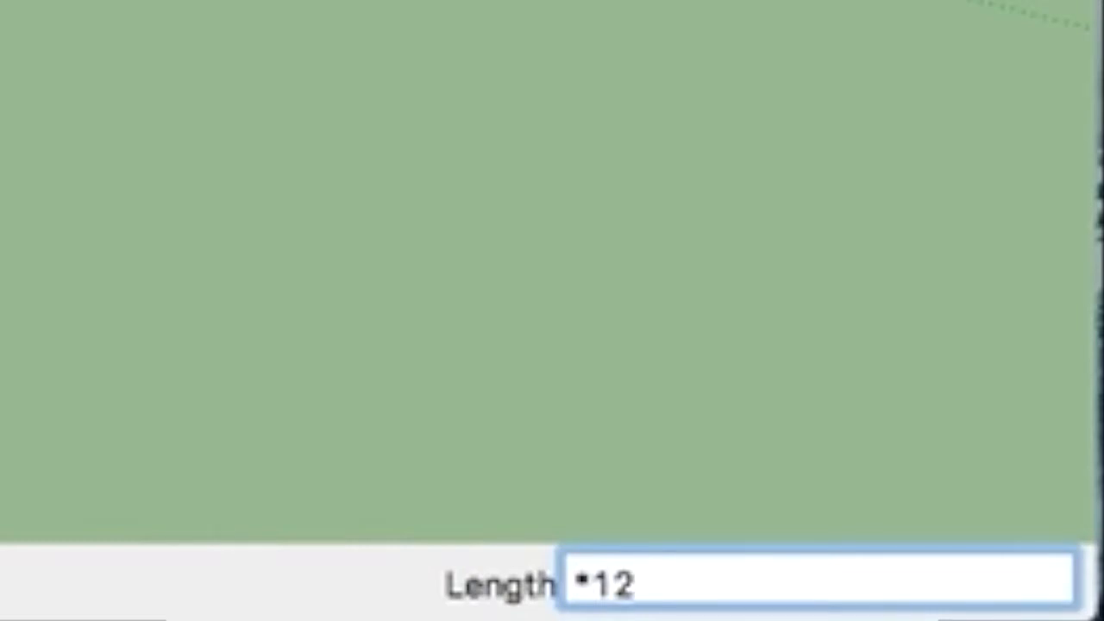
{"action": "key", "text": "Return"}
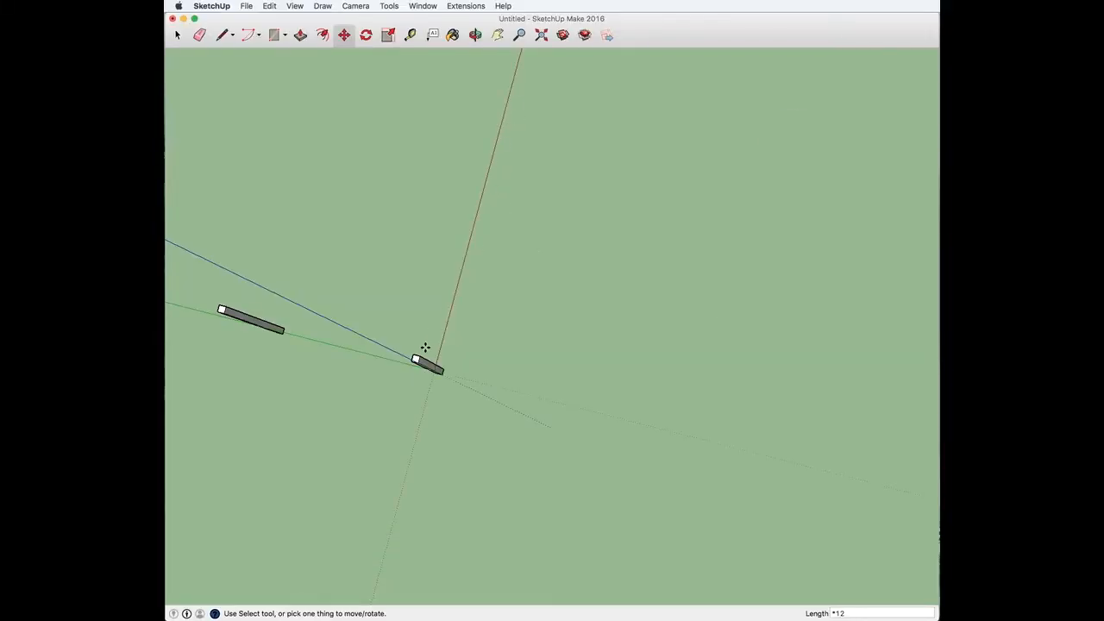
- Examine the row of fence posts along the green axis from one end to the other and against the barn
{"action": "mouse_move", "coordinate": [350, 360]}
{"action": "middle_mouse_down"}
{"action": "mouse_move", "coordinate": [344, 337]}
{"action": "mouse_move", "coordinate": [243, 261]}
{"action": "middle_mouse_up"}
{"action": "middle_click_drag", "start_coordinate": [412, 212], "coordinate": [431, 187]}
{"action": "middle_click_drag", "start_coordinate": [466, 98], "coordinate": [427, 219]}
{"action": "scroll", "coordinate": [428, 219], "scroll_direction": "down", "scroll_amount": 3}
{"action": "scroll", "coordinate": [301, 239], "scroll_direction": "down", "scroll_amount": 4}
{"action": "scroll", "coordinate": [301, 239], "scroll_direction": "up", "scroll_amount": 3}
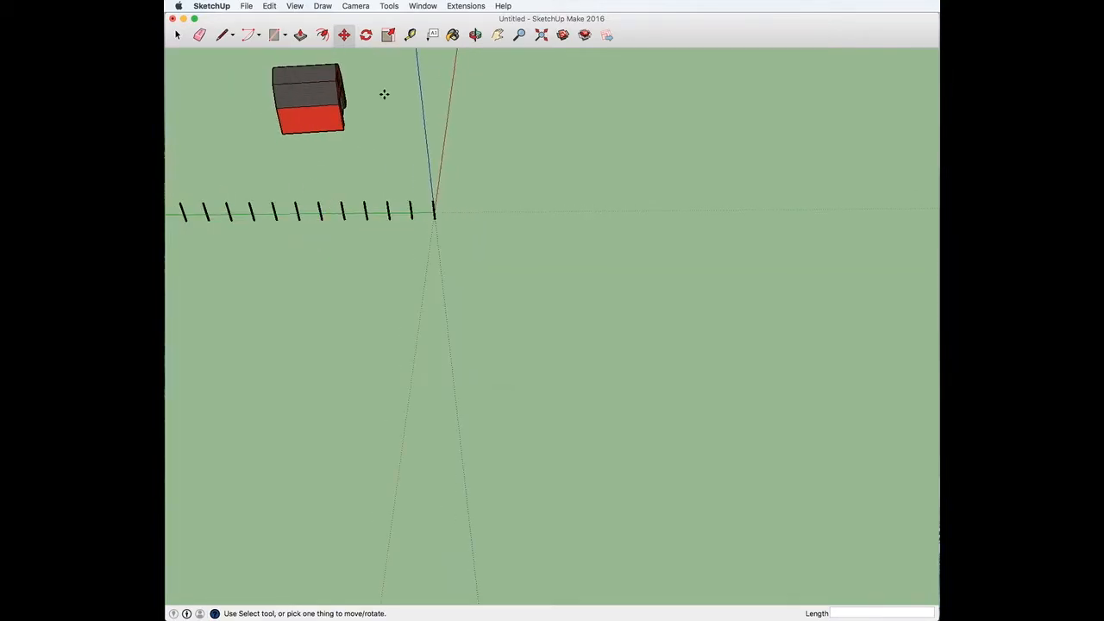
{"action": "left_click", "coordinate": [497, 34]}
{"action": "left_click_drag", "start_coordinate": [479, 259], "coordinate": [574, 350]}
{"action": "scroll", "coordinate": [570, 351], "scroll_direction": "up", "scroll_amount": 4}
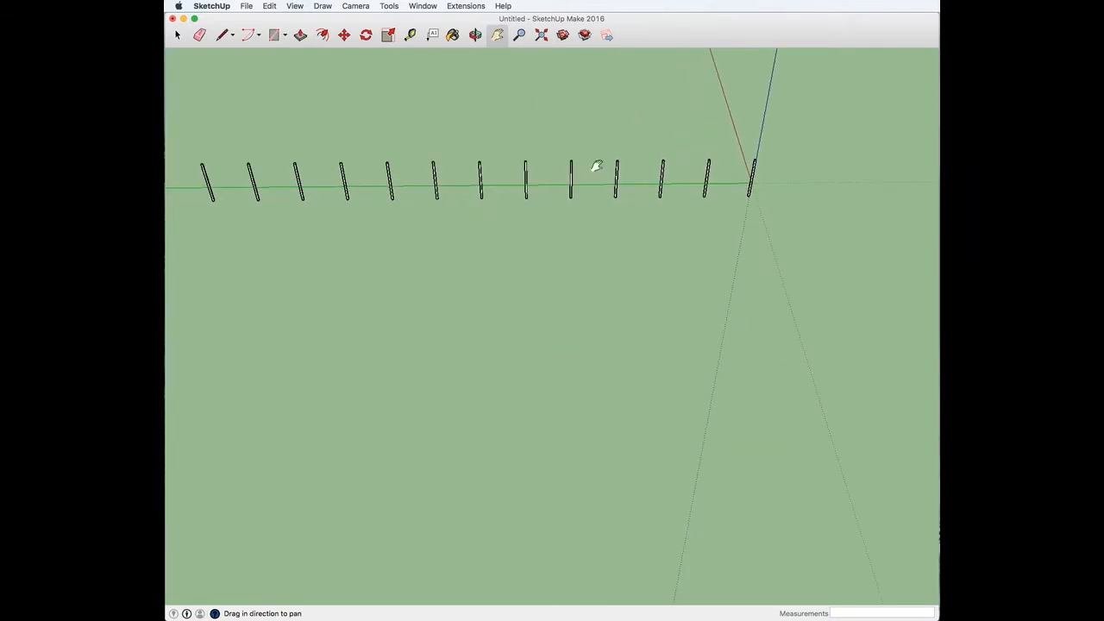
{"action": "scroll", "coordinate": [292, 222], "scroll_direction": "up", "scroll_amount": 1}
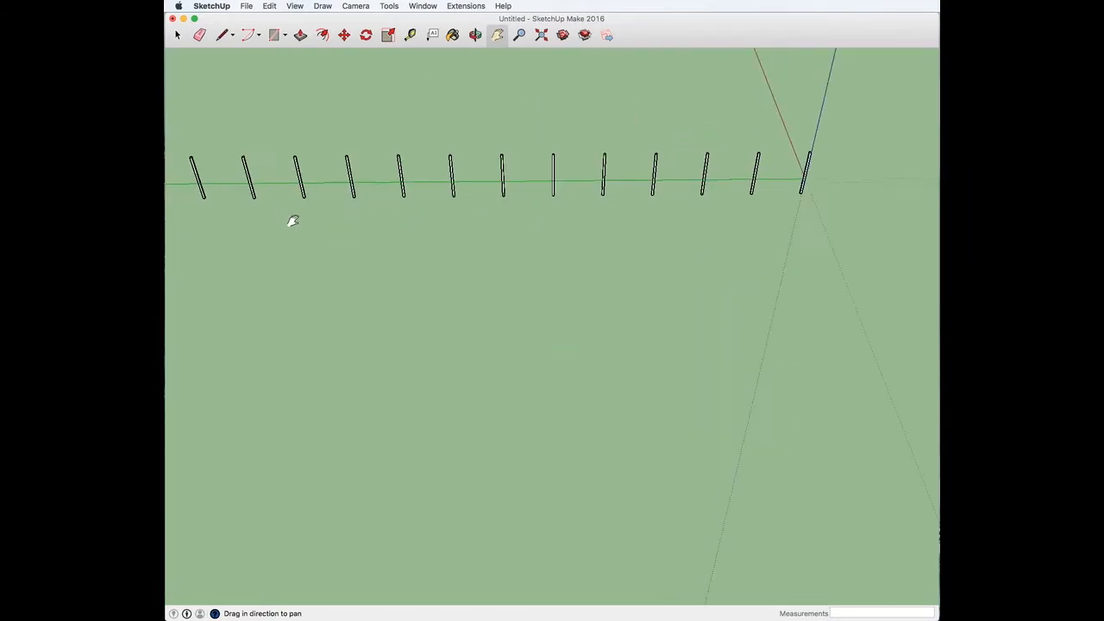
{"action": "scroll", "coordinate": [292, 222], "scroll_direction": "up", "scroll_amount": 1}
{"action": "scroll", "coordinate": [360, 259], "scroll_direction": "down", "scroll_amount": 2}
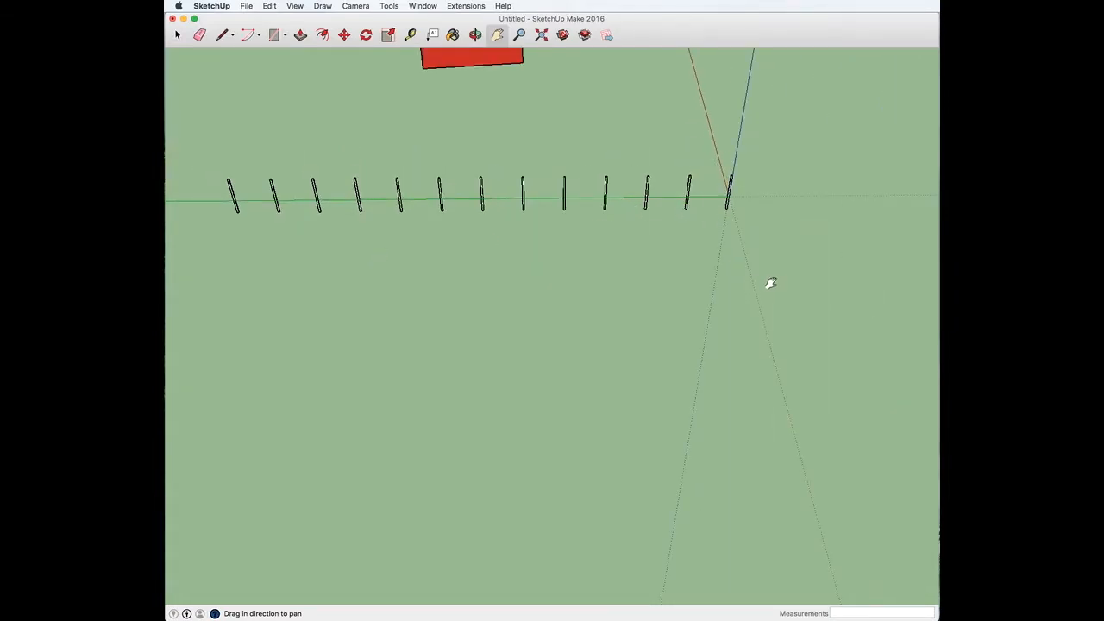
- Copy the fence post at the origin 99.5" along the red axis and multiply that copy by 12
{"action": "scroll", "coordinate": [771, 264], "scroll_direction": "up", "scroll_amount": 3}
{"action": "scroll", "coordinate": [762, 192], "scroll_direction": "up", "scroll_amount": 3}
{"action": "middle_click_drag", "start_coordinate": [737, 143], "coordinate": [624, 343]}
{"action": "scroll", "coordinate": [765, 276], "scroll_direction": "up", "scroll_amount": 3}
{"action": "left_click_drag", "start_coordinate": [718, 219], "coordinate": [698, 258]}
{"action": "left_click_drag", "start_coordinate": [782, 153], "coordinate": [776, 167]}
{"action": "left_click_drag", "start_coordinate": [783, 78], "coordinate": [611, 365]}
{"action": "middle_click_drag", "start_coordinate": [610, 366], "coordinate": [744, 384]}
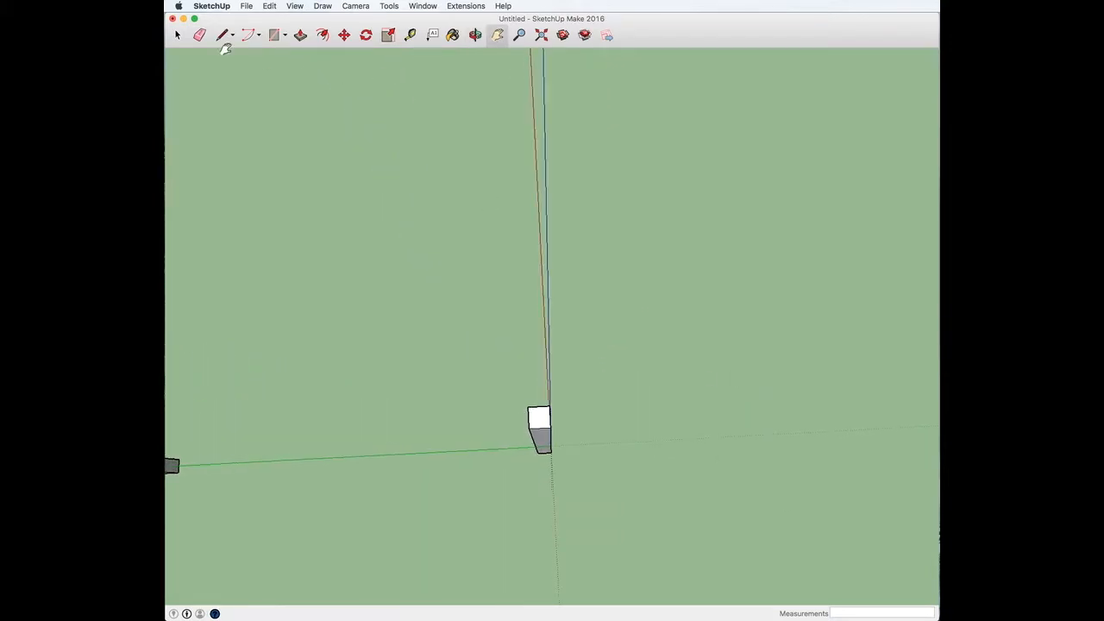
{"action": "left_click", "coordinate": [178, 35]}
{"action": "left_click_drag", "start_coordinate": [508, 398], "coordinate": [603, 497]}
{"action": "left_click", "coordinate": [342, 35]}
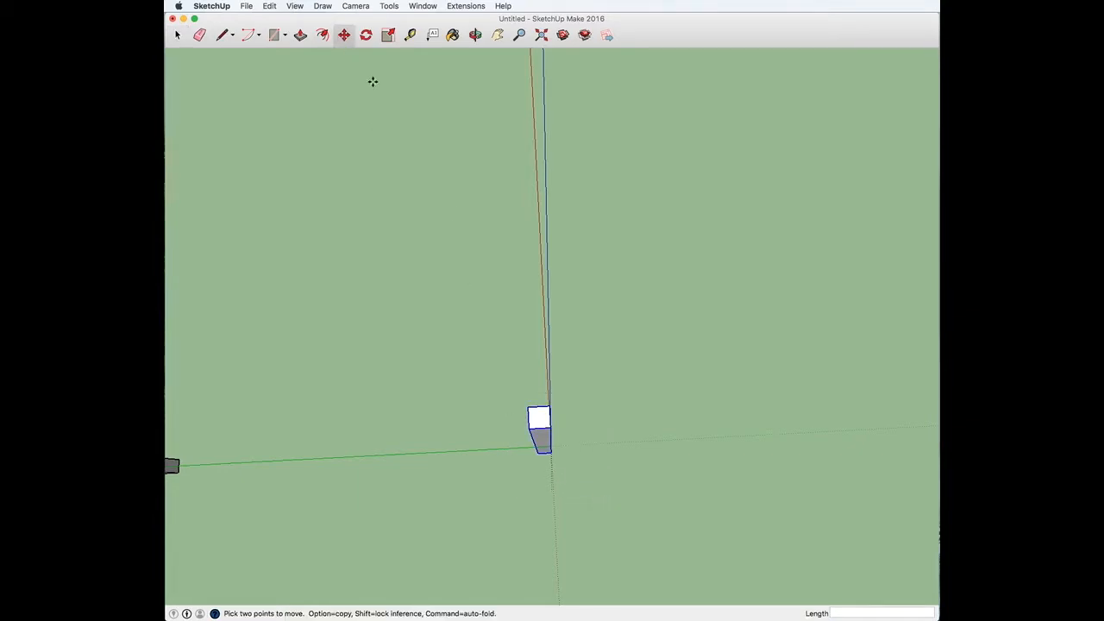
{"action": "key", "text": "q"}
{"action": "middle_click_drag", "start_coordinate": [538, 423], "coordinate": [542, 436]}
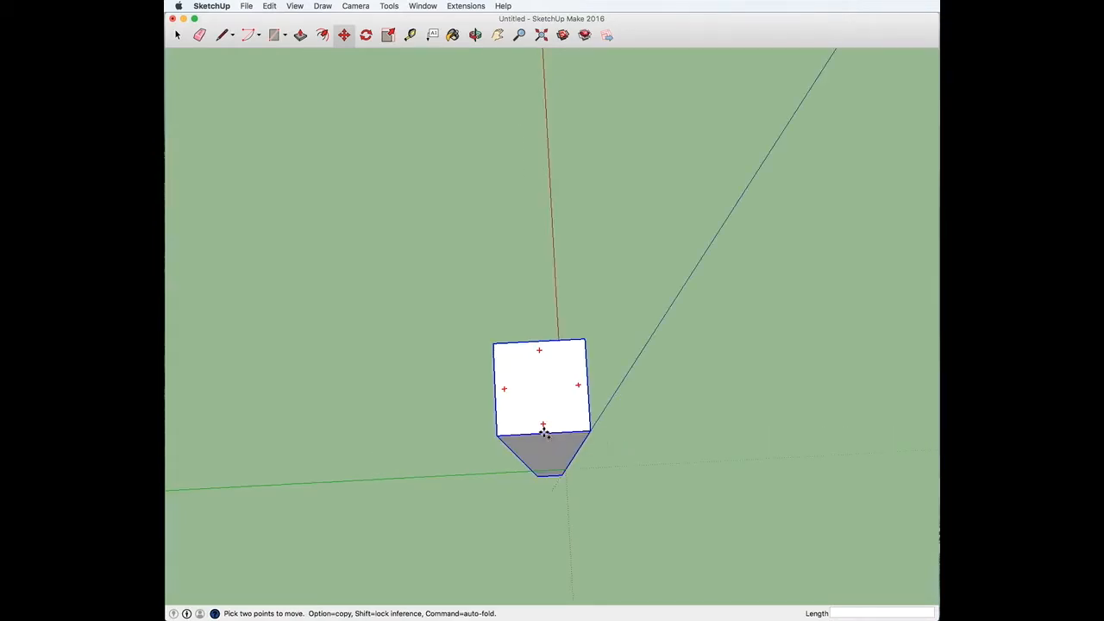
{"action": "left_click", "coordinate": [542, 428], "text": "alt"}
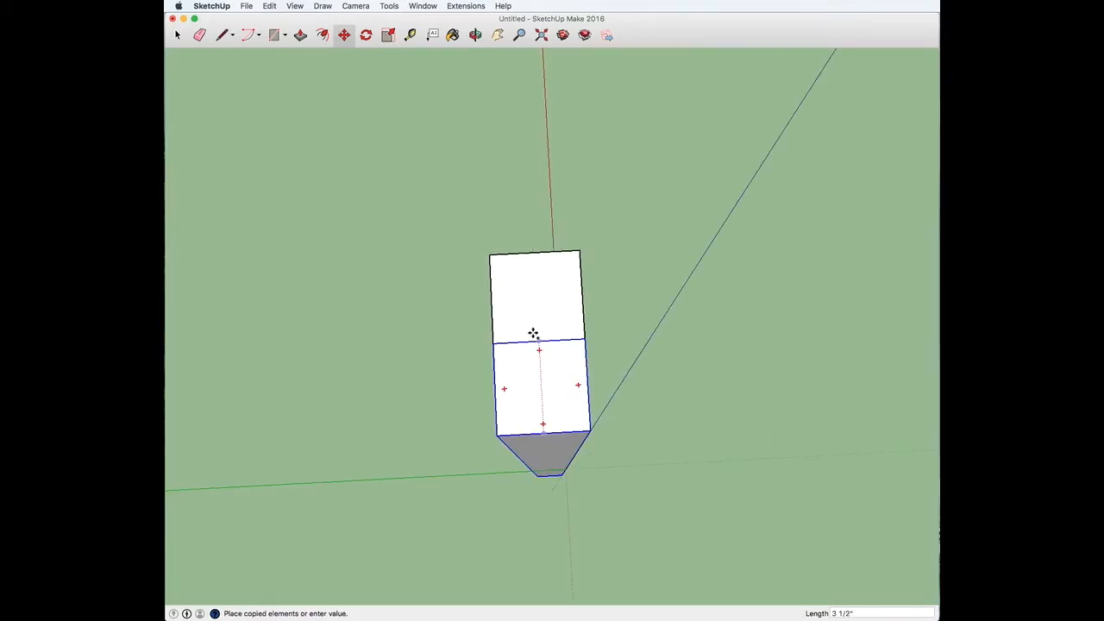
{"action": "scroll", "coordinate": [527, 279], "scroll_direction": "down", "scroll_amount": 5}
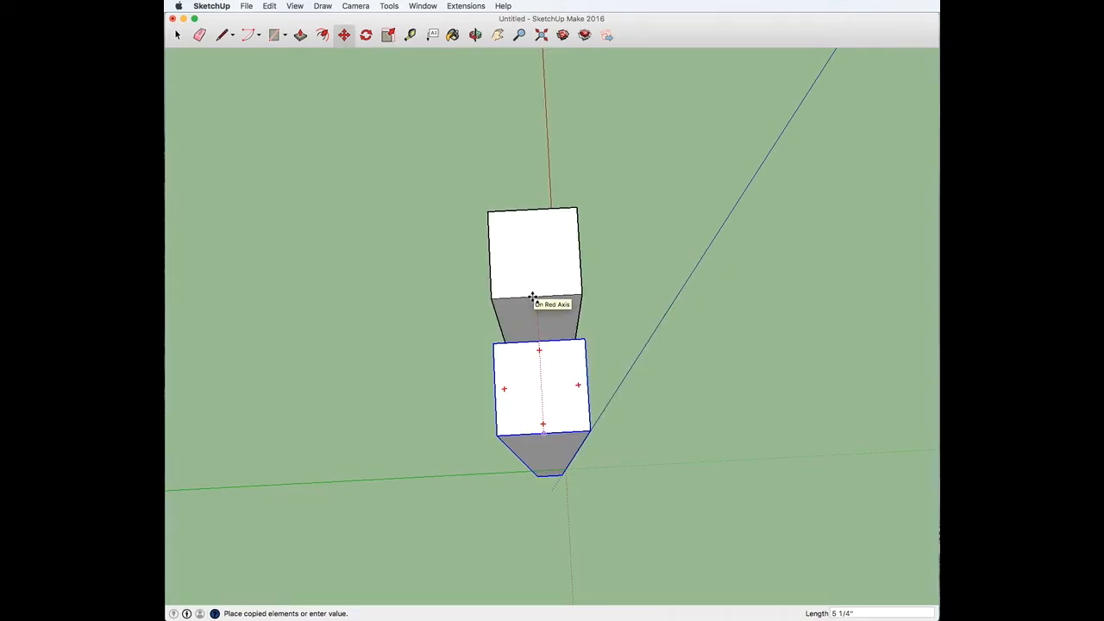
{"action": "type", "text": "99.5"}
{"action": "key", "text": "Return"}
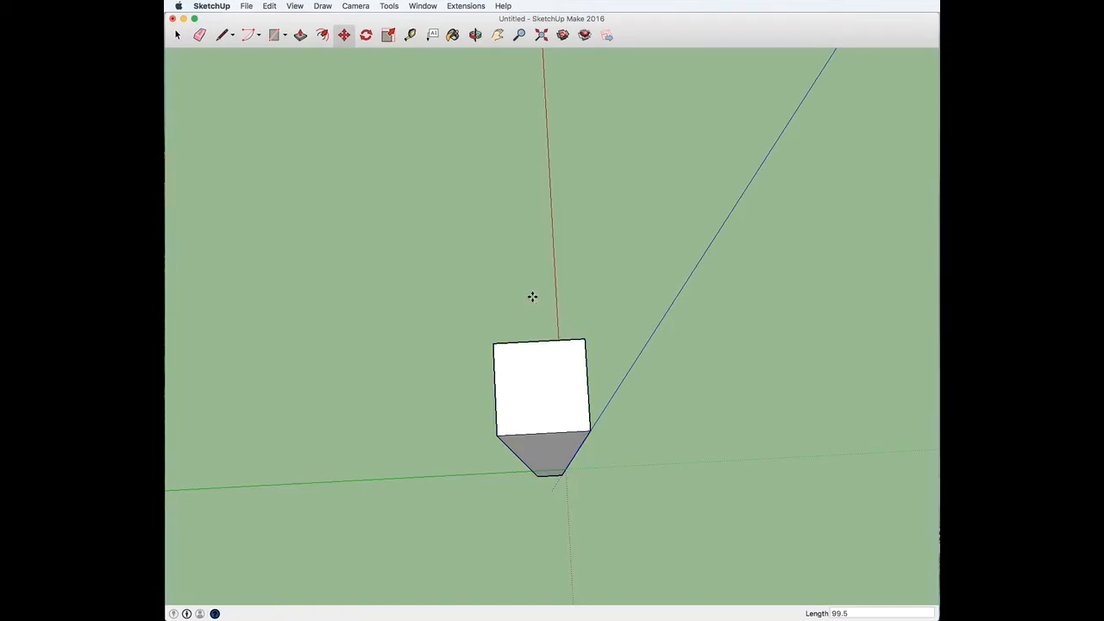
{"action": "type", "text": "*12"}
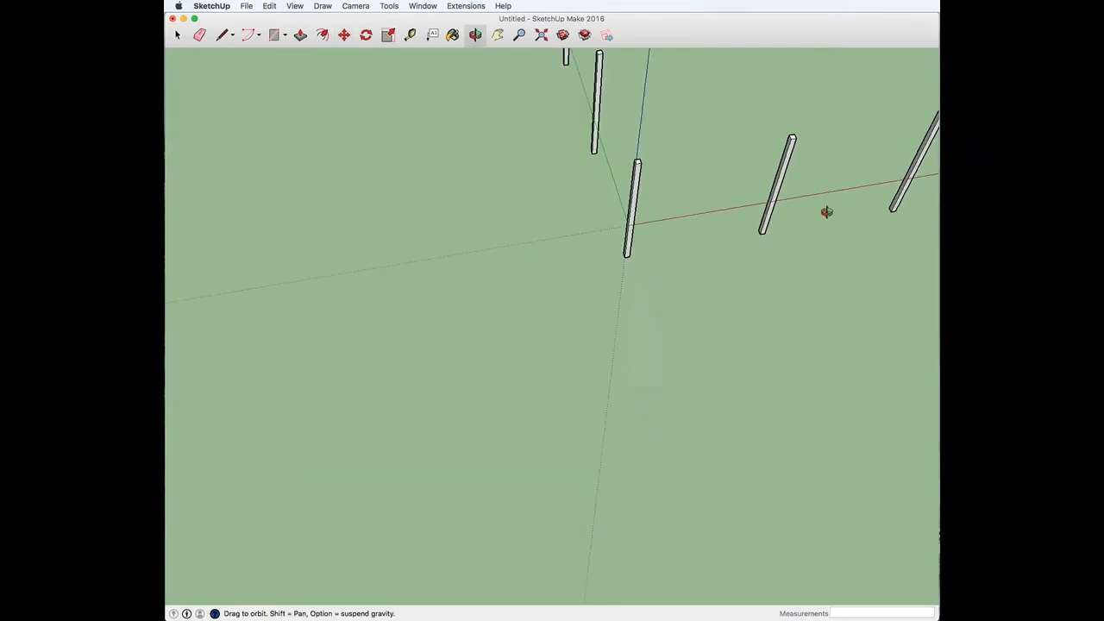
- Copy the far end post of the red-axis row parallel to the green axis and multiply that copy by 15
{"action": "scroll", "coordinate": [826, 212], "scroll_direction": "down", "scroll_amount": 10}
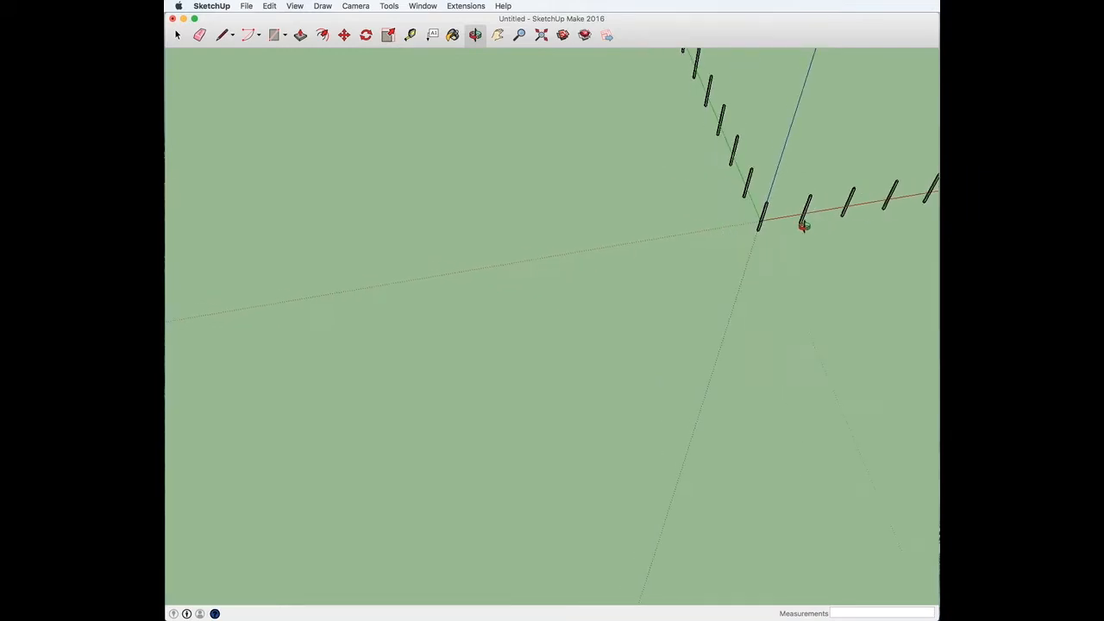
{"action": "left_click_drag", "start_coordinate": [829, 326], "coordinate": [863, 245]}
{"action": "scroll", "coordinate": [863, 245], "scroll_direction": "up", "scroll_amount": 4}
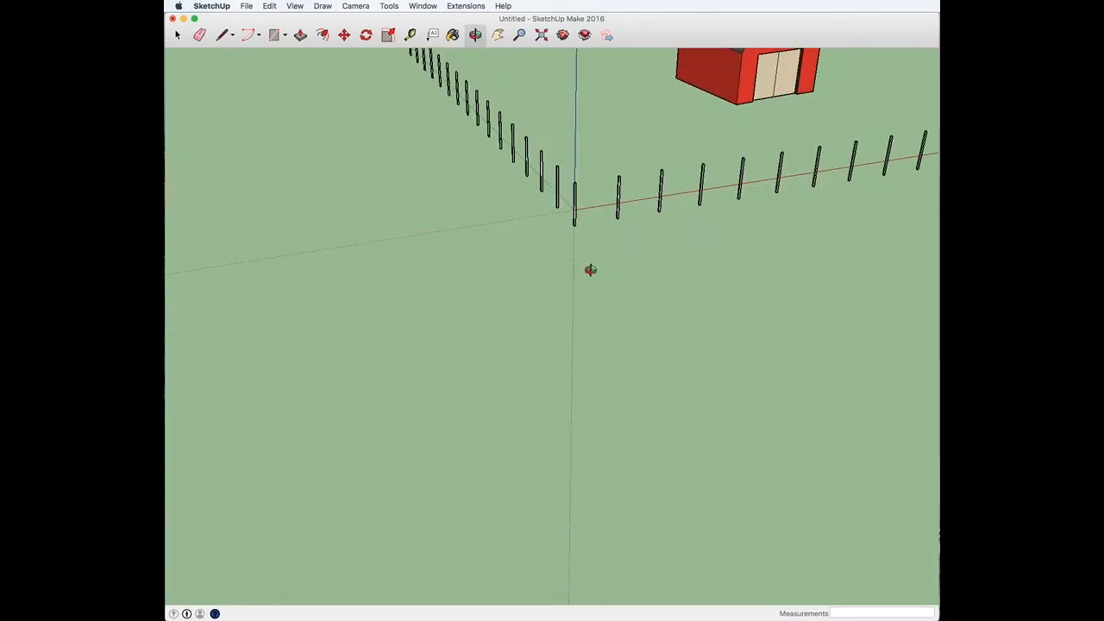
{"action": "scroll", "coordinate": [591, 270], "scroll_direction": "down", "scroll_amount": 3}
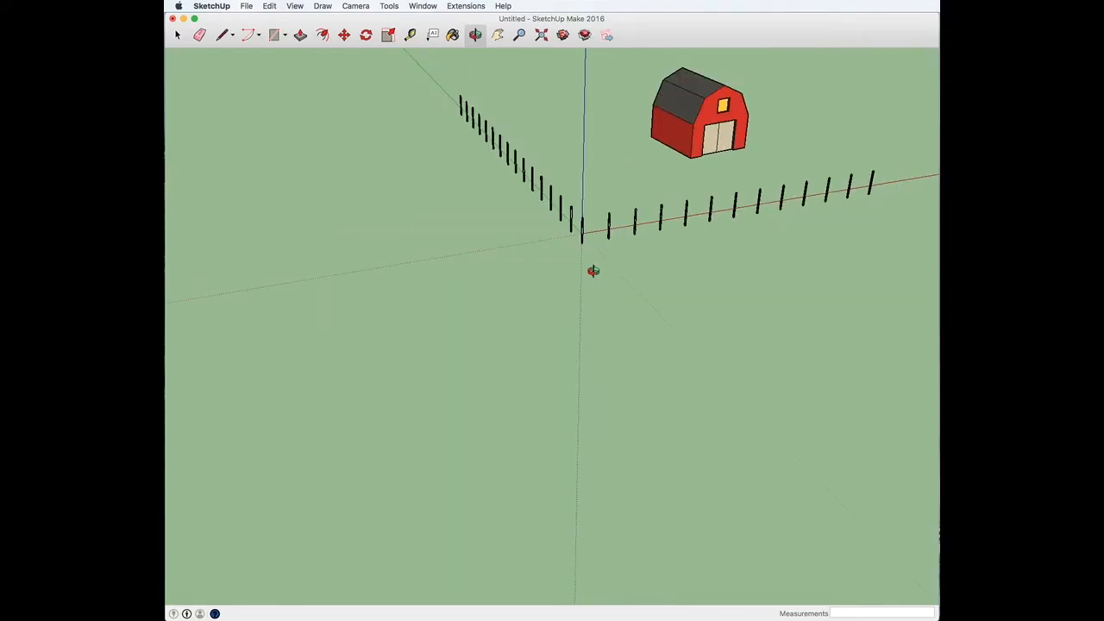
{"action": "left_click_drag", "start_coordinate": [781, 264], "coordinate": [518, 509]}
{"action": "scroll", "coordinate": [831, 243], "scroll_direction": "up", "scroll_amount": 4}
{"action": "scroll", "coordinate": [829, 241], "scroll_direction": "down", "scroll_amount": 4}
{"action": "scroll", "coordinate": [827, 239], "scroll_direction": "up", "scroll_amount": 3}
{"action": "scroll", "coordinate": [461, 404], "scroll_direction": "up", "scroll_amount": 5}
{"action": "left_click_drag", "start_coordinate": [517, 509], "coordinate": [552, 284]}
{"action": "key", "text": "space"}
{"action": "left_click_drag", "start_coordinate": [451, 291], "coordinate": [628, 459]}
{"action": "key", "text": "m"}
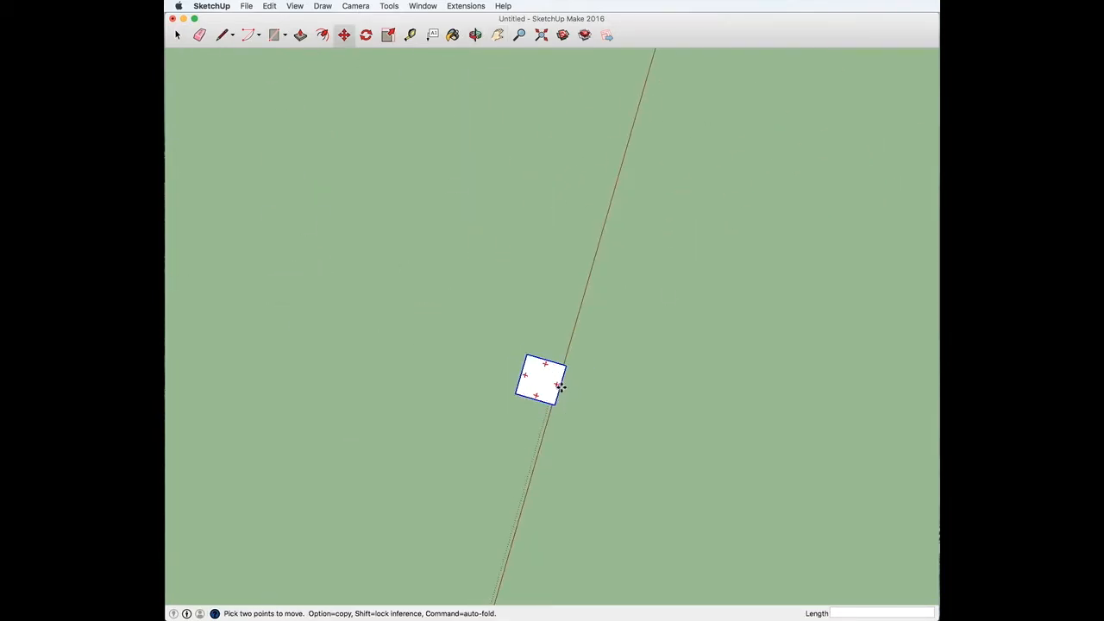
{"action": "left_click", "coordinate": [562, 388], "text": "alt"}
{"action": "type", "text": "8'"}
{"action": "key", "text": "Return"}
{"action": "type", "text": "*15"}
{"action": "key", "text": "Return"}
- Copy the far end post of the green-axis row 99.5" in the red direction and multiply that copy by 11 to close the enclosure
{"action": "middle_click_drag", "start_coordinate": [476, 363], "coordinate": [327, 325]}
{"action": "scroll", "coordinate": [328, 325], "scroll_direction": "down", "scroll_amount": 10}
{"action": "middle_click_drag", "start_coordinate": [561, 165], "coordinate": [897, 176], "text": "shift"}
{"action": "middle_click_drag", "start_coordinate": [194, 240], "coordinate": [389, 230], "text": "shift"}
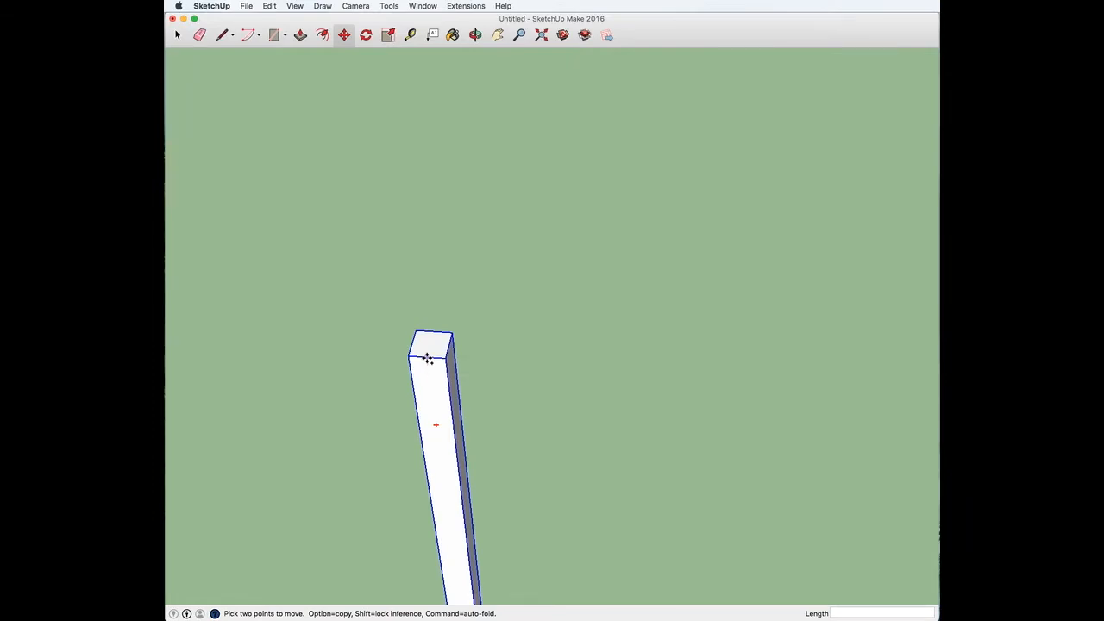
{"action": "left_click", "coordinate": [426, 357], "text": "alt"}
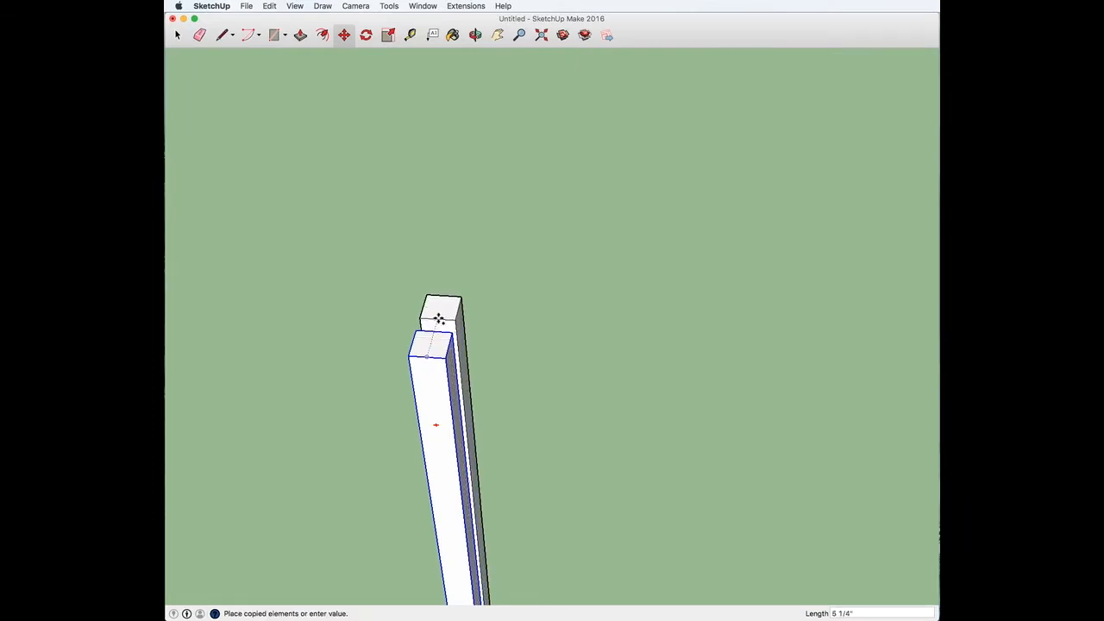
{"action": "type", "text": "99"}
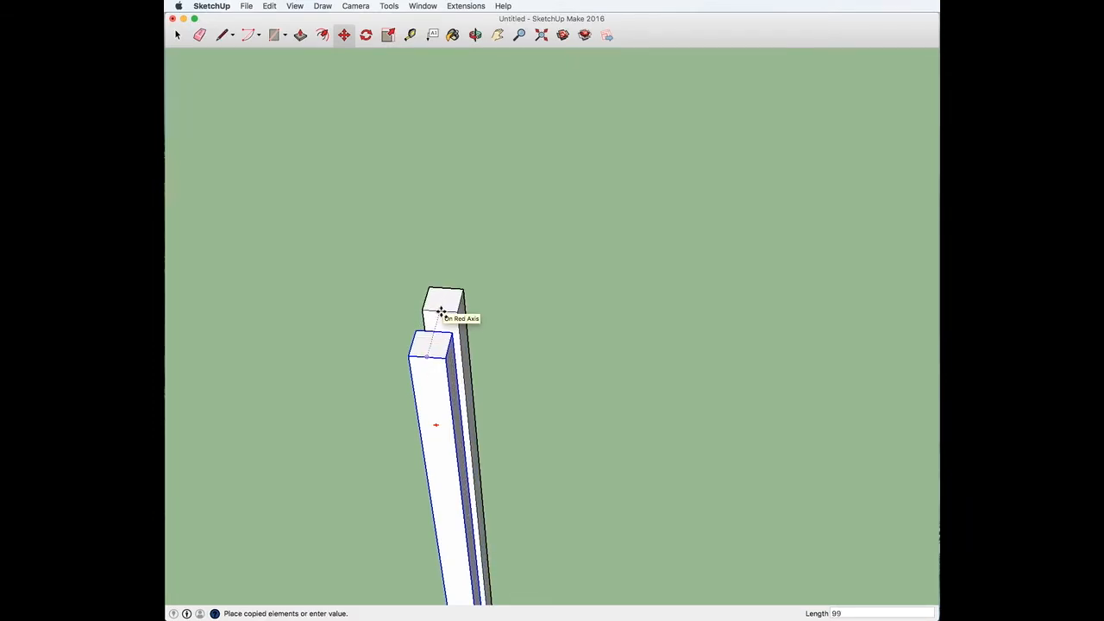
{"action": "type", "text": ".5"}
{"action": "key", "text": "Return"}
{"action": "type", "text": "*11"}
{"action": "key", "text": "Return"}
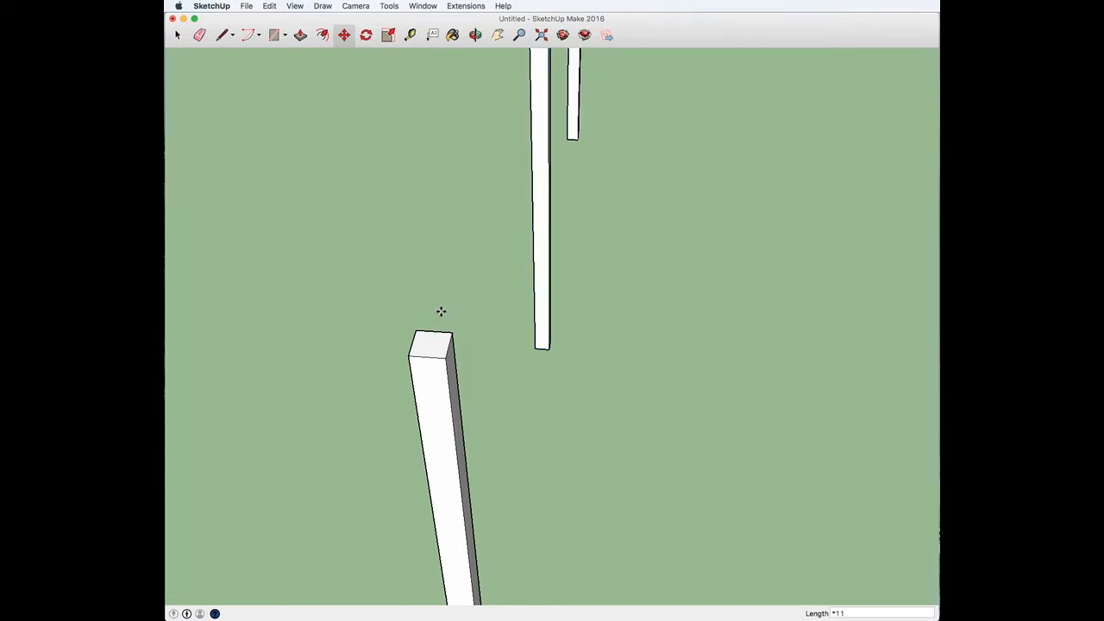
- Measure the gap between the tops of the corner post and the neighbouring post in the red-axis row
{"action": "scroll", "coordinate": [495, 293], "scroll_direction": "down", "scroll_amount": 10}
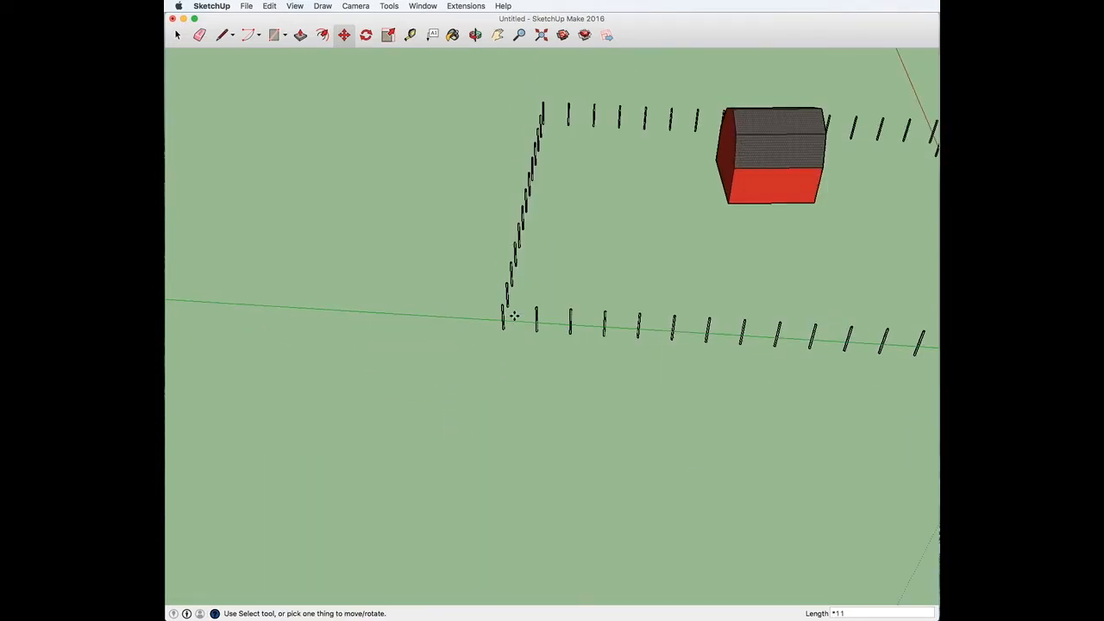
{"action": "middle_click_drag", "start_coordinate": [705, 210], "coordinate": [447, 267]}
{"action": "left_click_drag", "start_coordinate": [498, 244], "coordinate": [578, 371]}
{"action": "key", "text": "m"}
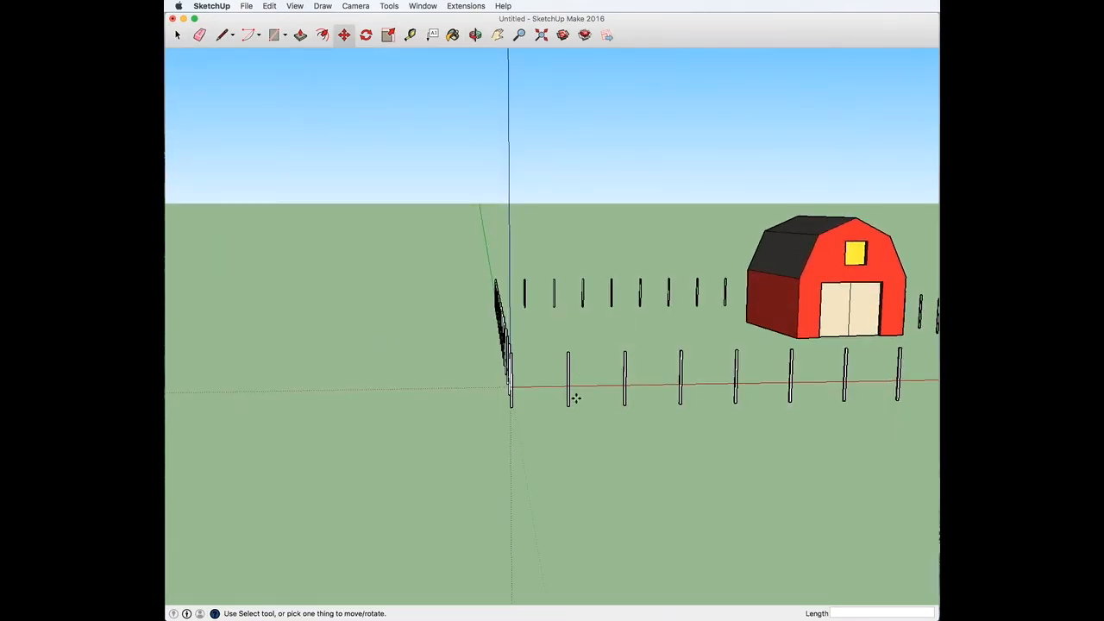
{"action": "scroll", "coordinate": [526, 405], "scroll_direction": "up", "scroll_amount": 5}
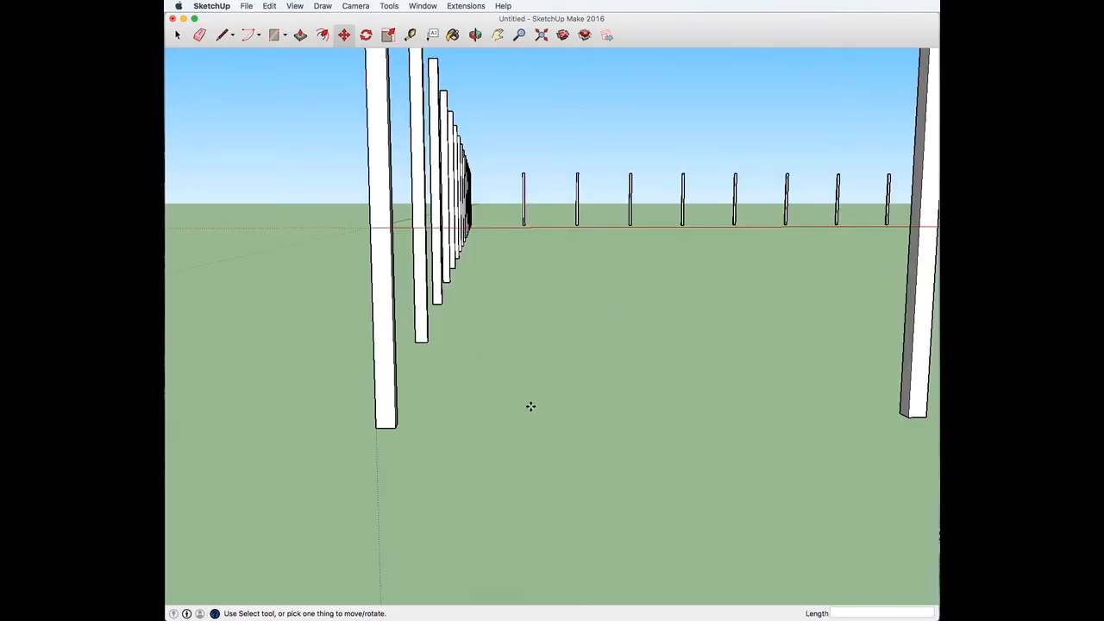
{"action": "scroll", "coordinate": [531, 406], "scroll_direction": "down", "scroll_amount": 2}
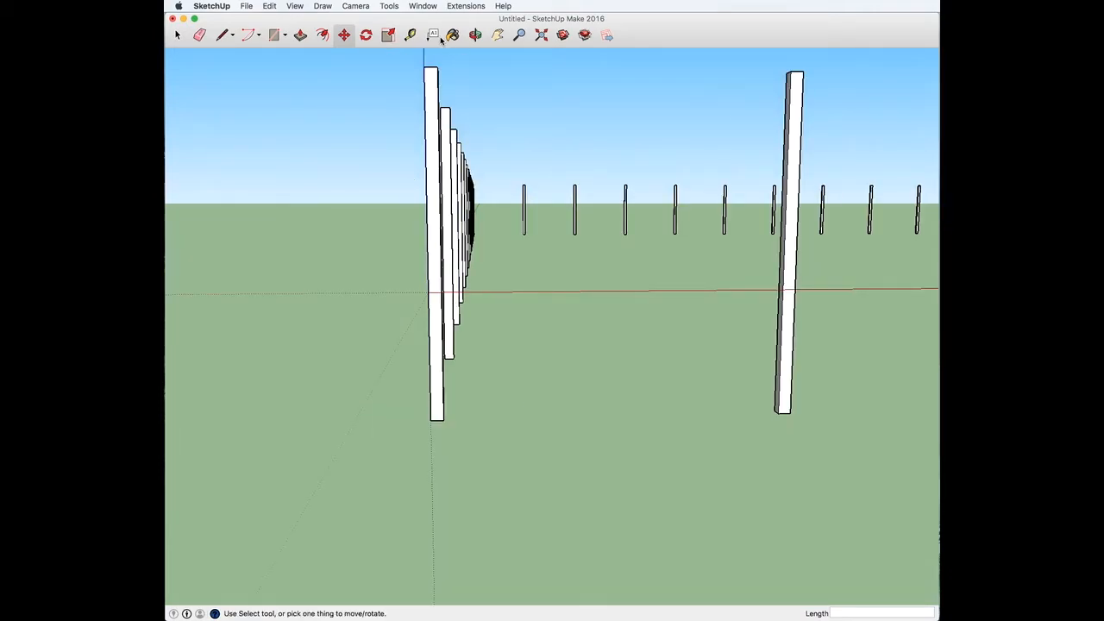
{"action": "key", "text": "t"}
{"action": "left_click", "coordinate": [437, 69]}
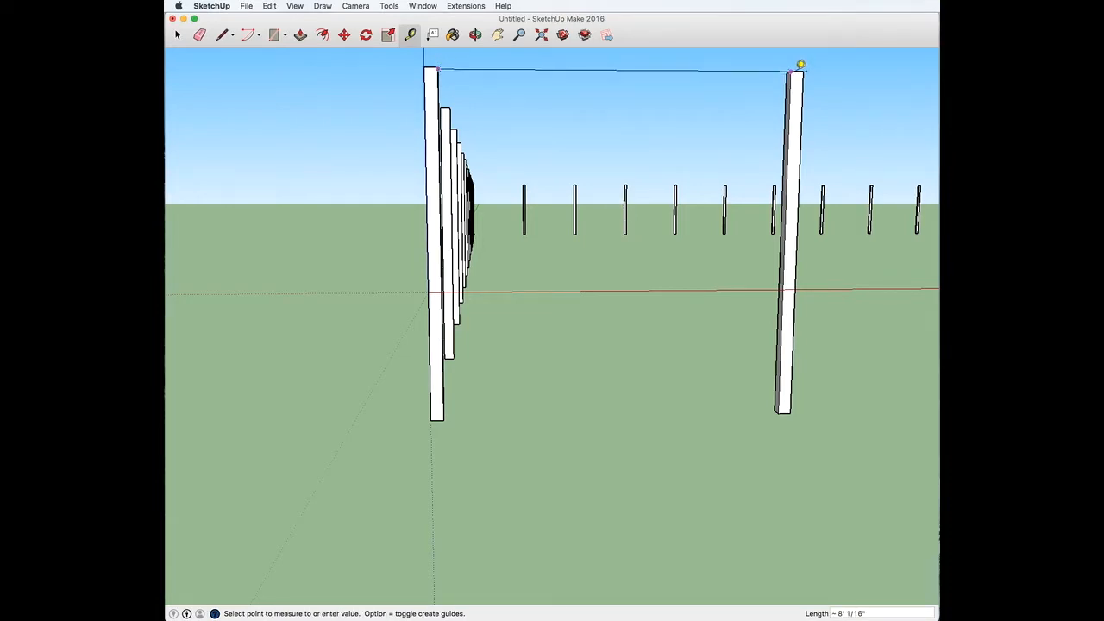
{"action": "scroll", "coordinate": [800, 65], "scroll_direction": "up", "scroll_amount": 4}
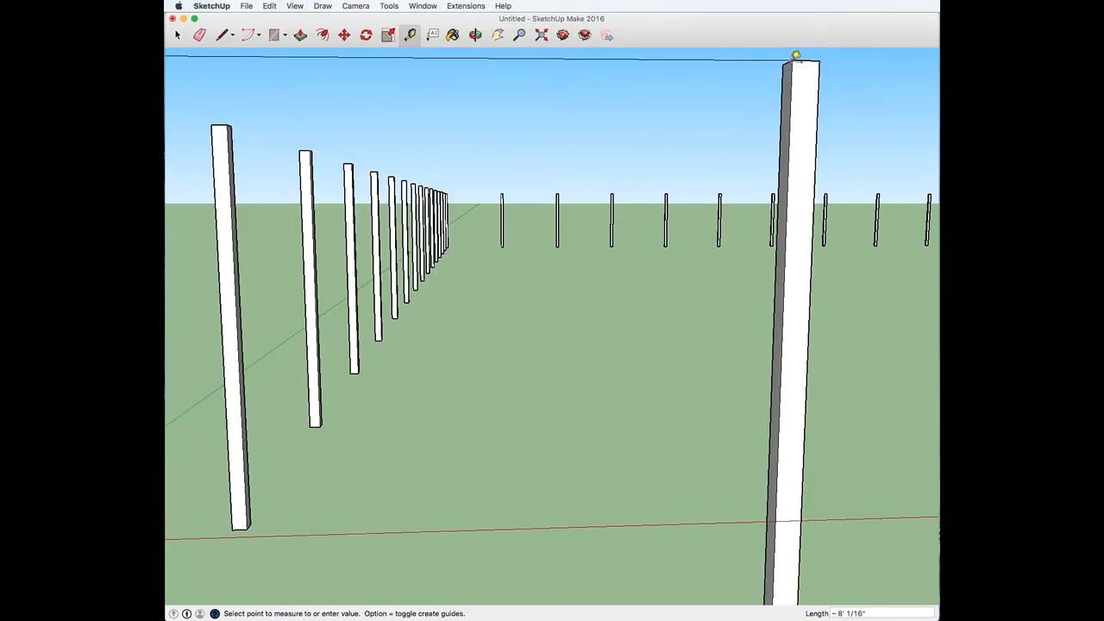
{"action": "scroll", "coordinate": [793, 57], "scroll_direction": "up", "scroll_amount": 2}
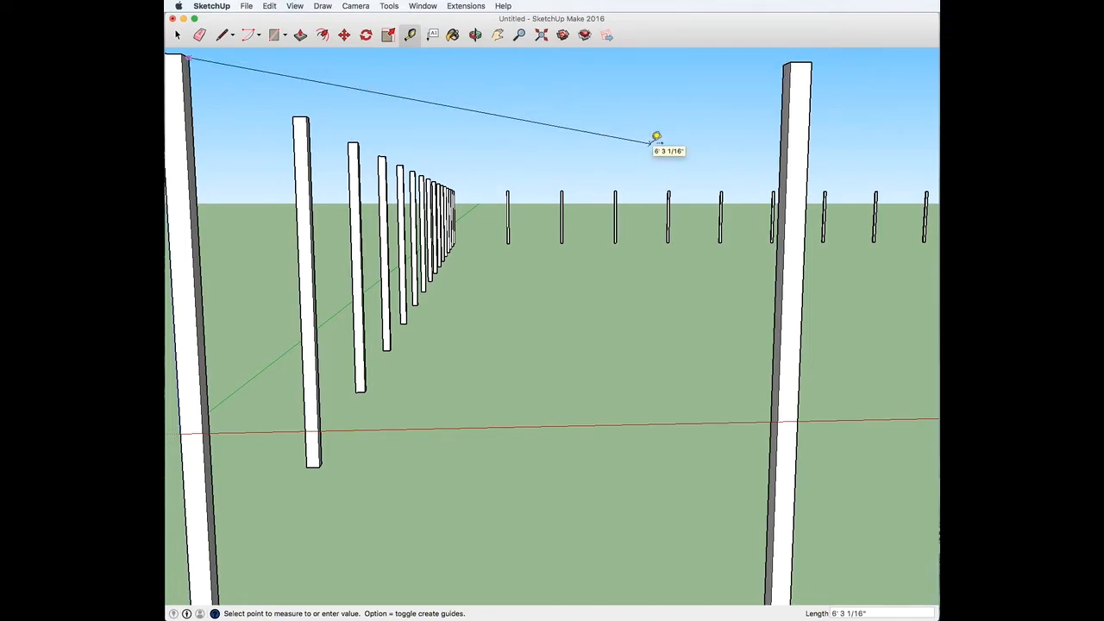
- Use the Tape Measure to mark a point 12" above ground level on the corner post's inner vertical edge
{"action": "left_click", "coordinate": [282, 37]}
{"action": "left_click", "coordinate": [276, 37]}
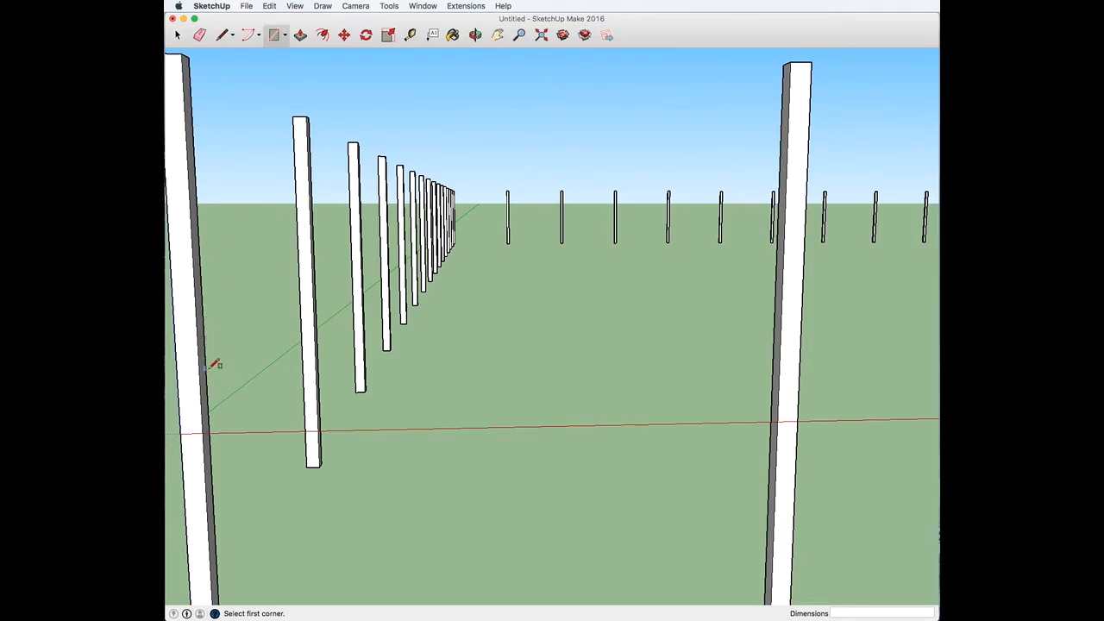
{"action": "left_click", "coordinate": [412, 35]}
{"action": "left_click", "coordinate": [204, 431]}
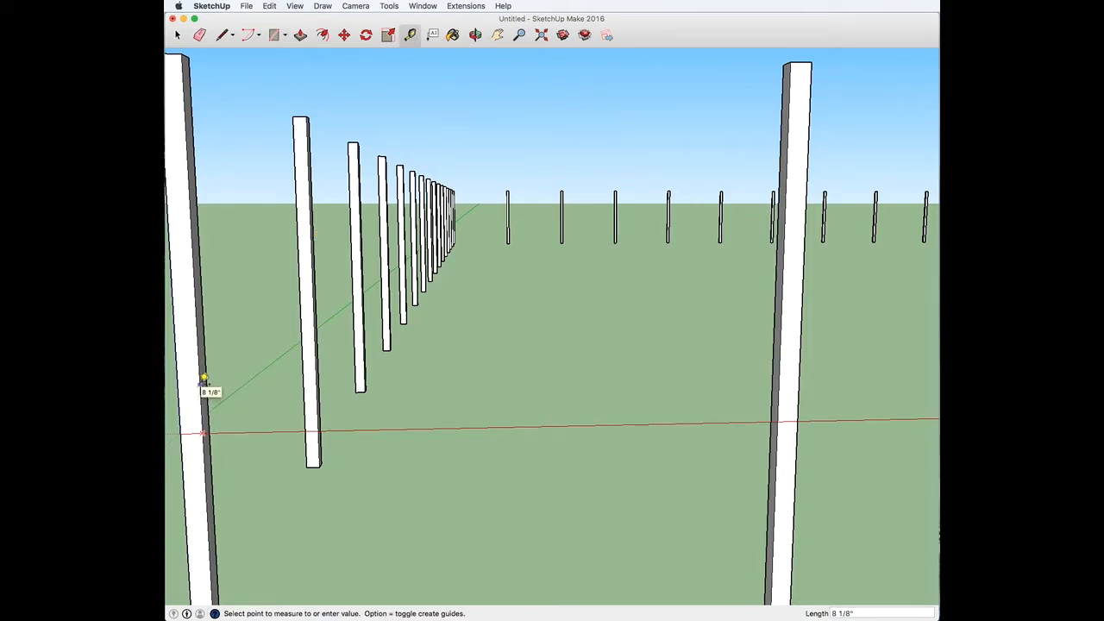
{"action": "left_click", "coordinate": [205, 379]}
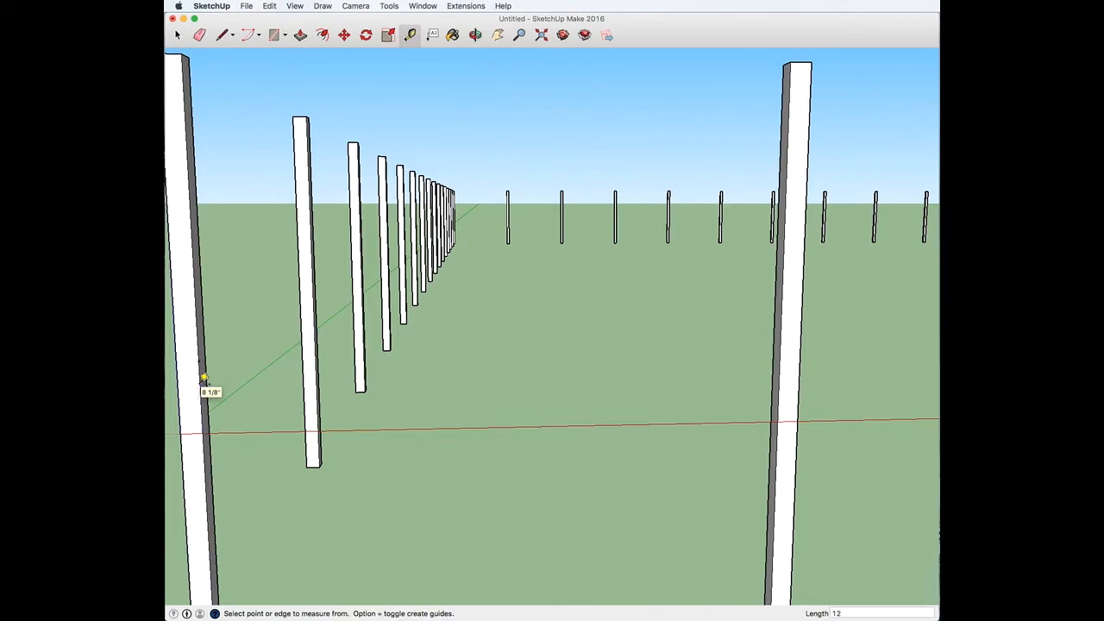
{"action": "scroll", "coordinate": [204, 358], "scroll_direction": "up", "scroll_amount": 5}
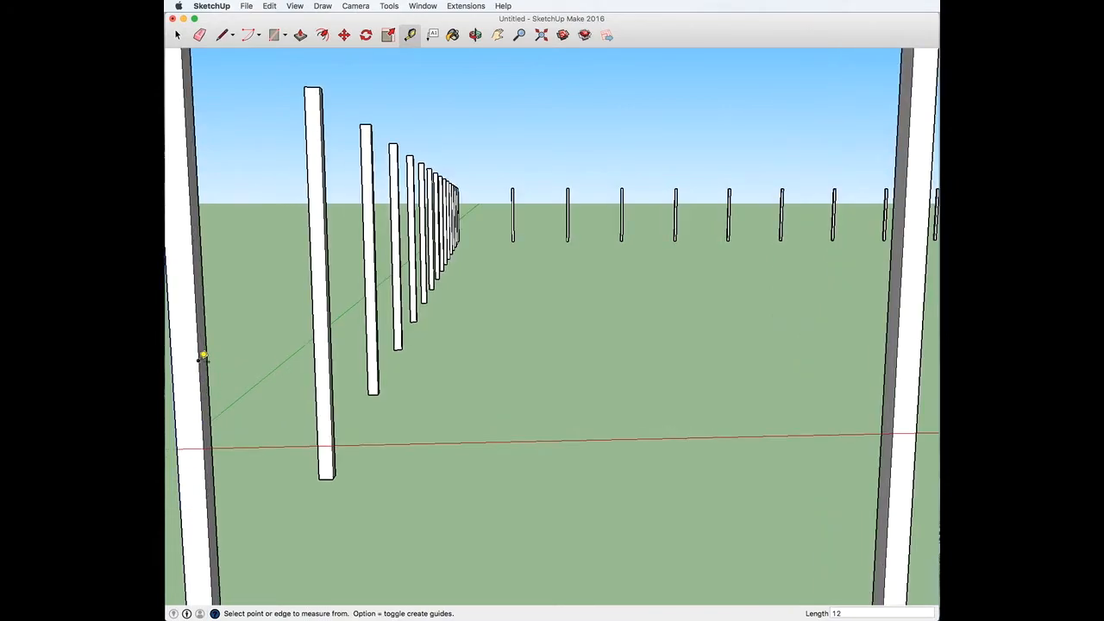
- Draw a 3.5" by 1.5" rectangle on the corner post's inner face, starting at the marked 12" point
{"action": "left_click", "coordinate": [274, 34]}
{"action": "left_click", "coordinate": [202, 357]}
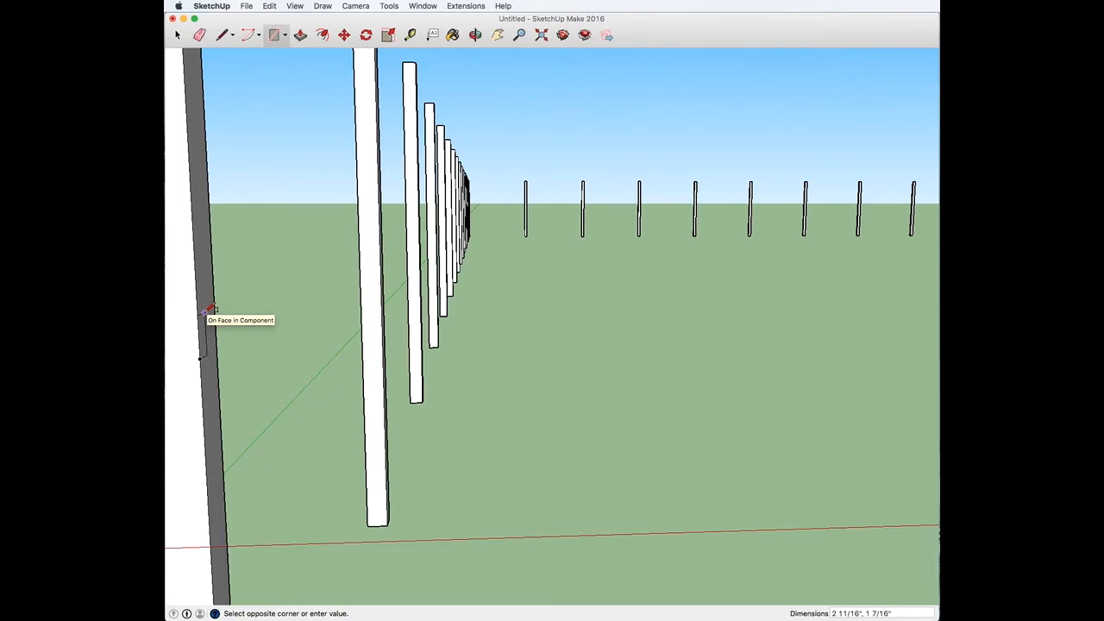
{"action": "type", "text": "3.5,1"}
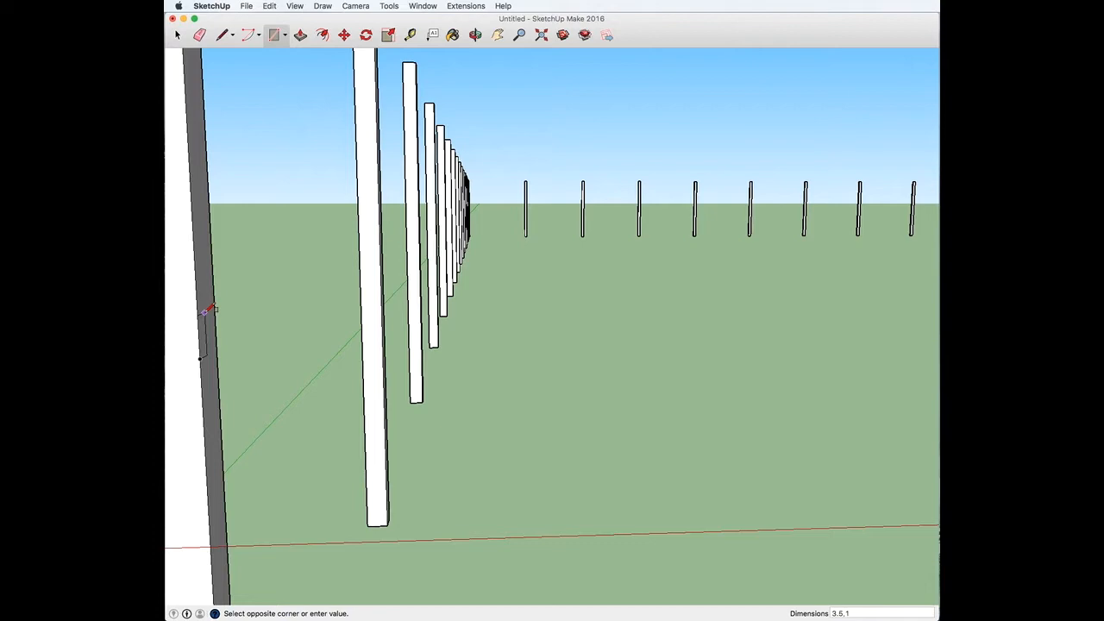
{"action": "key", "text": "Return"}
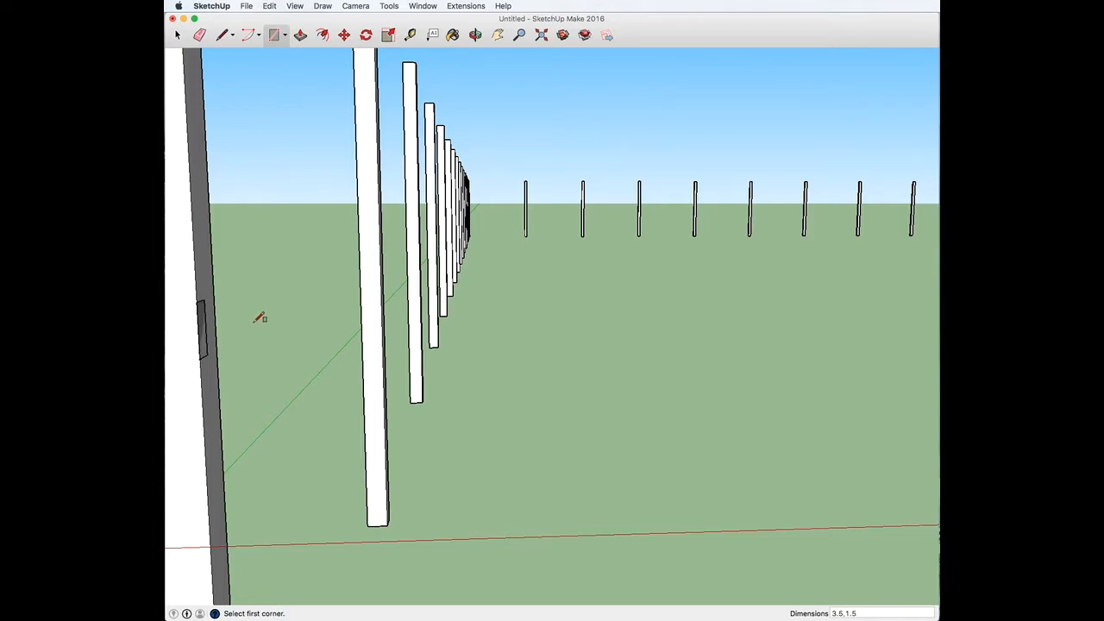
- Turn the small rectangle on the corner post into a component named Bottom Rail
{"action": "scroll", "coordinate": [260, 316], "scroll_direction": "down", "scroll_amount": 8}
{"action": "scroll", "coordinate": [264, 318], "scroll_direction": "up", "scroll_amount": 3}
{"action": "middle_click_drag", "start_coordinate": [264, 318], "coordinate": [449, 326]}
{"action": "middle_click_drag", "start_coordinate": [448, 326], "coordinate": [478, 377], "text": "shift"}
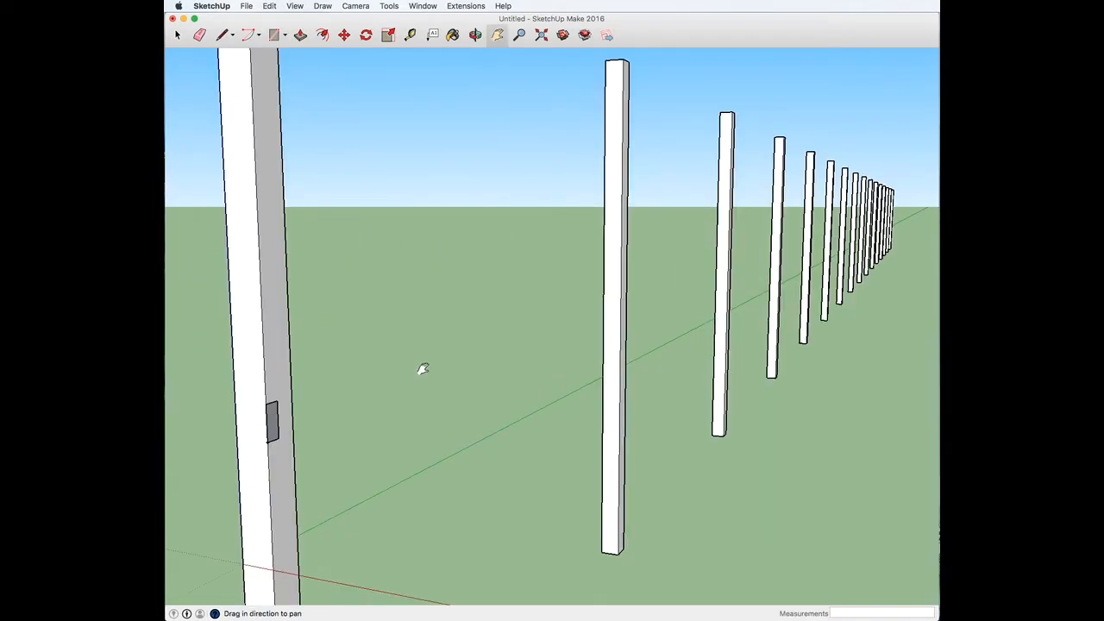
{"action": "left_click", "coordinate": [176, 33]}
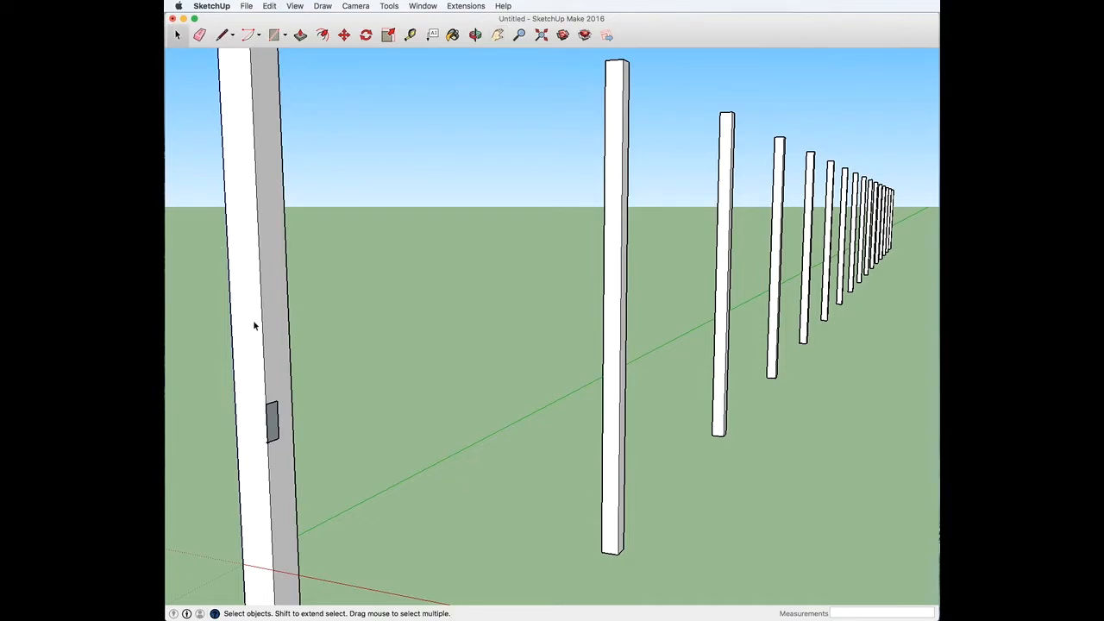
{"action": "right_click", "coordinate": [278, 431]}
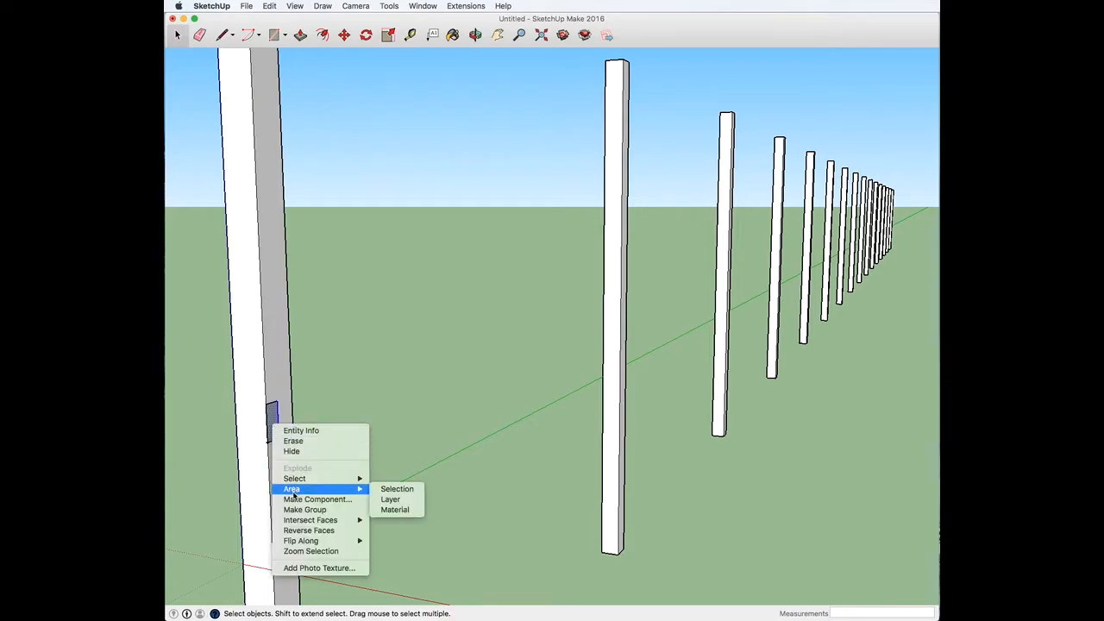
{"action": "left_click", "coordinate": [294, 500]}
{"action": "type", "text": "Bottom Rai"}
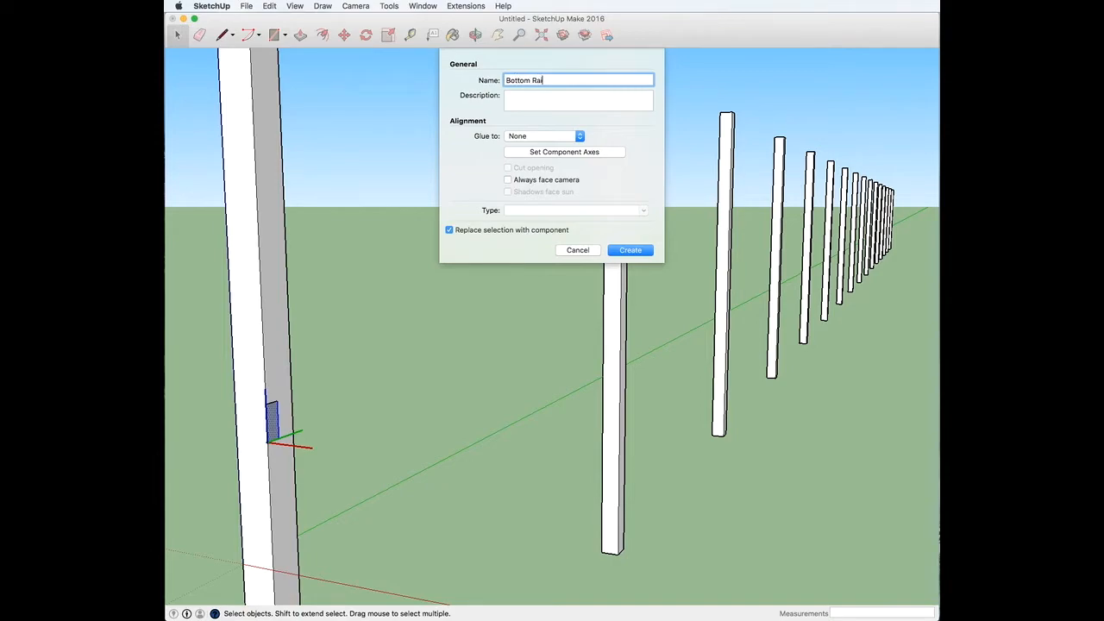
{"action": "type", "text": "l"}
{"action": "key", "text": "Return"}
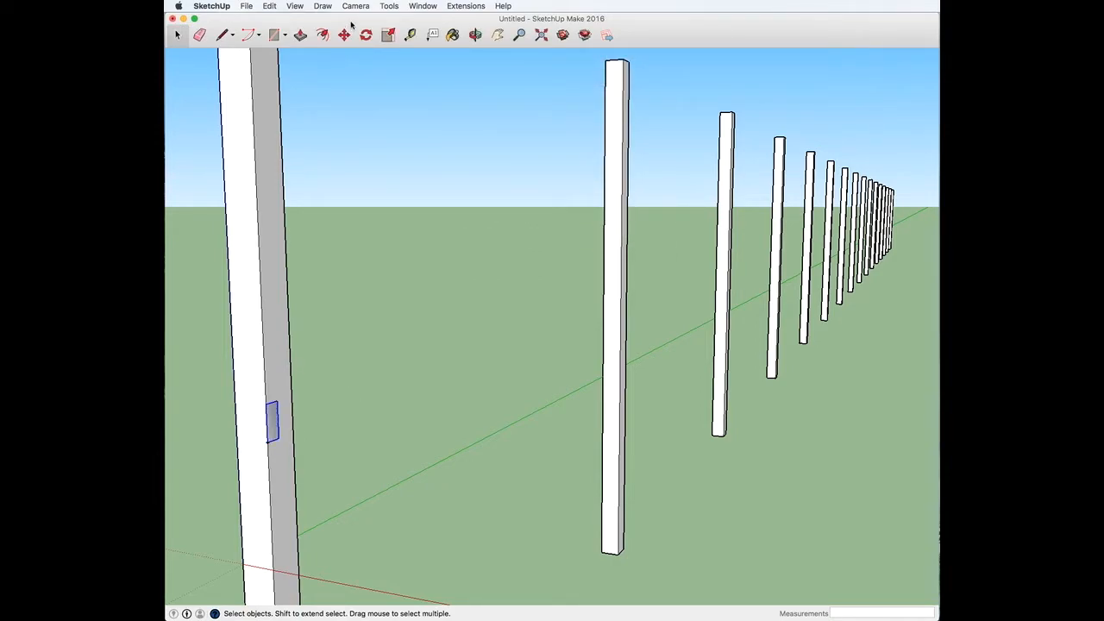
- Copy the Bottom Rail component straight up the corner post to place a second rail profile
{"action": "left_click", "coordinate": [344, 35]}
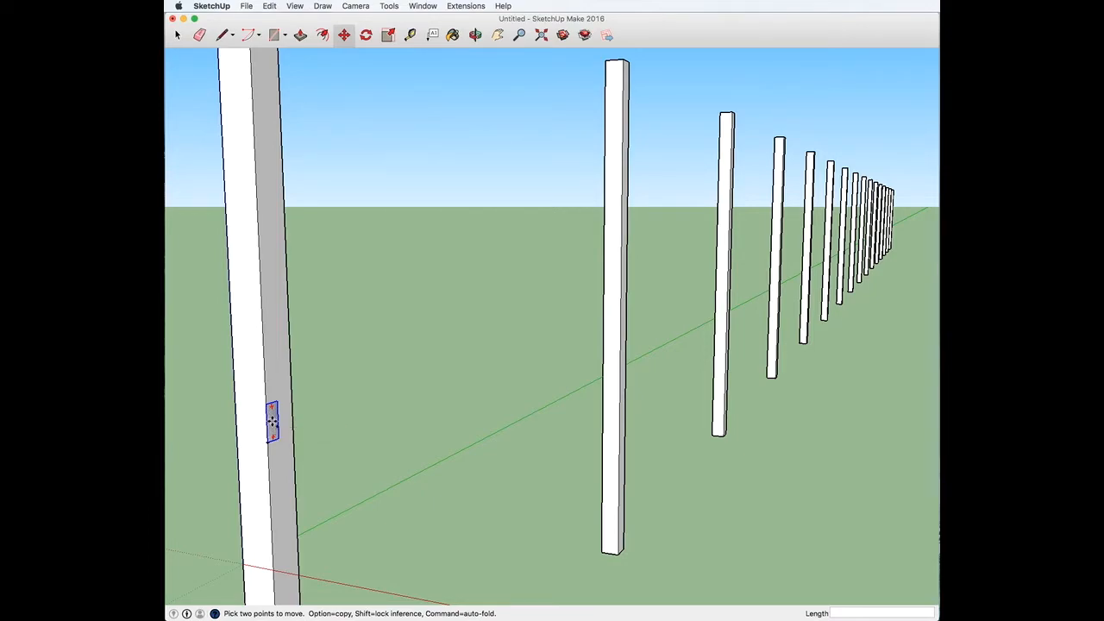
{"action": "left_click", "coordinate": [271, 421], "text": "alt"}
{"action": "key", "text": "Return"}
- Edit the lower rail component, Push/Pull its face 99' 2 1/2" along the red axis to the far end post, and close the component
{"action": "left_click", "coordinate": [300, 34]}
{"action": "double_click", "coordinate": [269, 418]}
{"action": "left_click", "coordinate": [274, 420]}
{"action": "scroll", "coordinate": [371, 427], "scroll_direction": "down", "scroll_amount": 5}
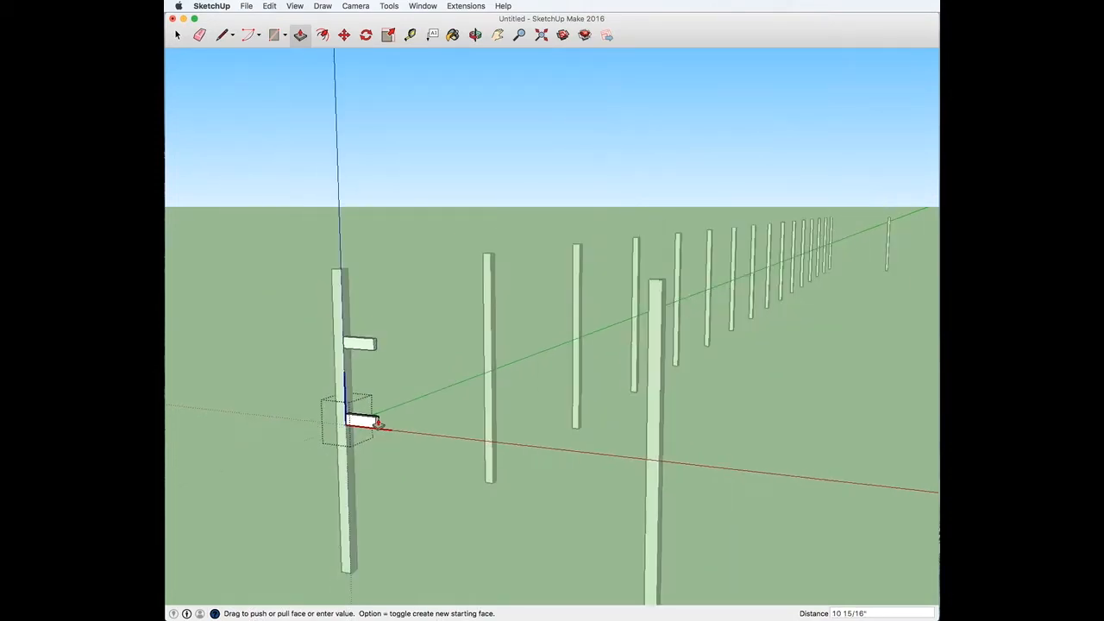
{"action": "scroll", "coordinate": [378, 424], "scroll_direction": "down", "scroll_amount": 3}
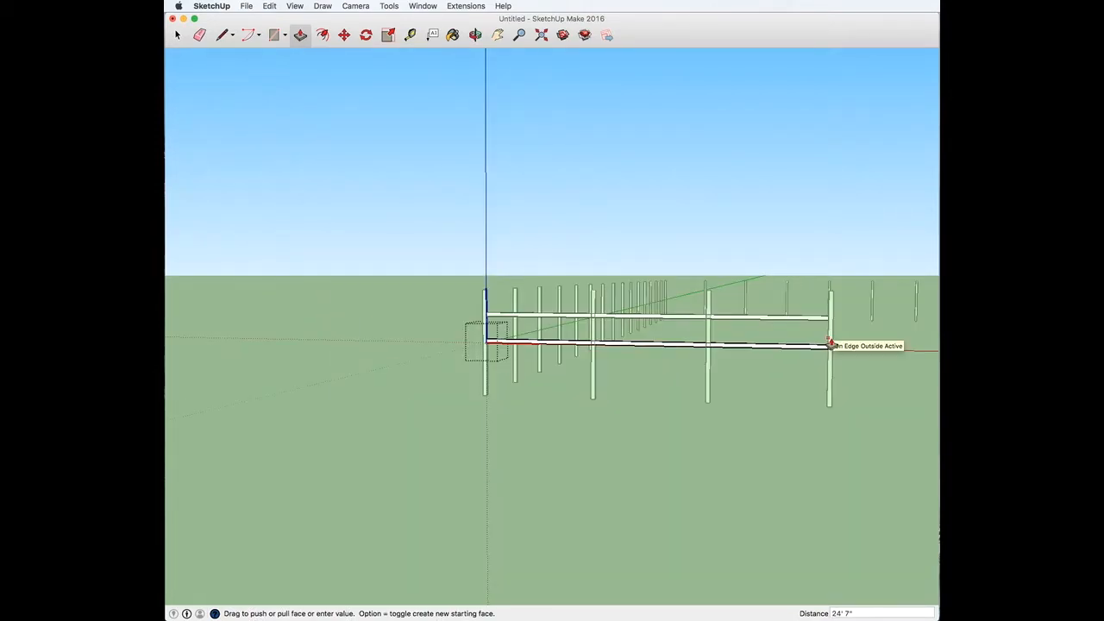
{"action": "scroll", "coordinate": [831, 344], "scroll_direction": "down", "scroll_amount": 5}
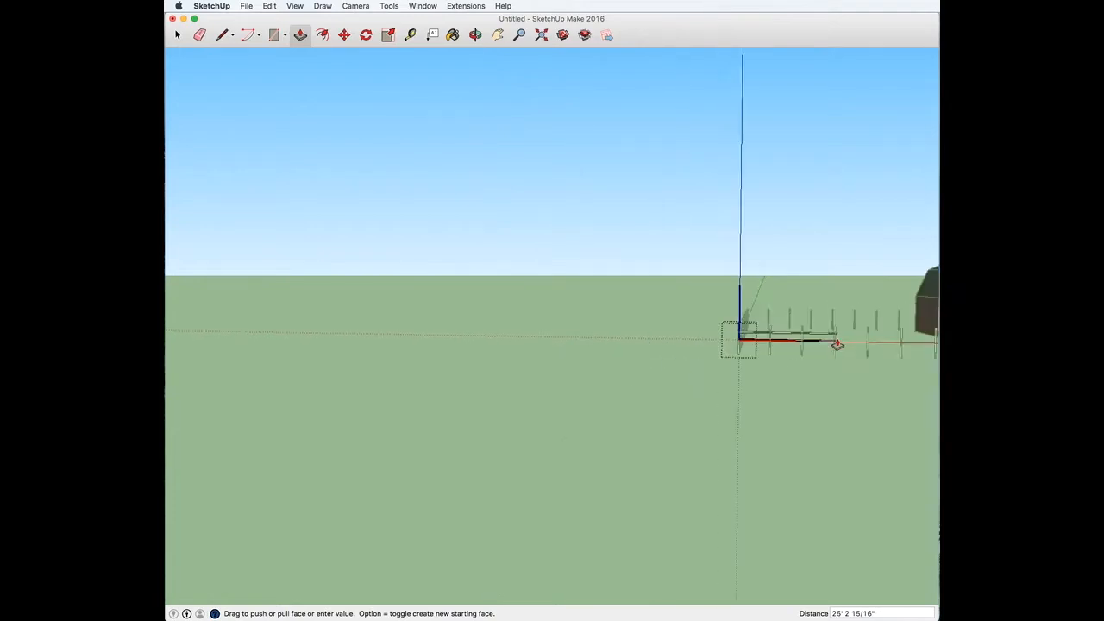
{"action": "middle_click_drag", "start_coordinate": [833, 345], "coordinate": [879, 364]}
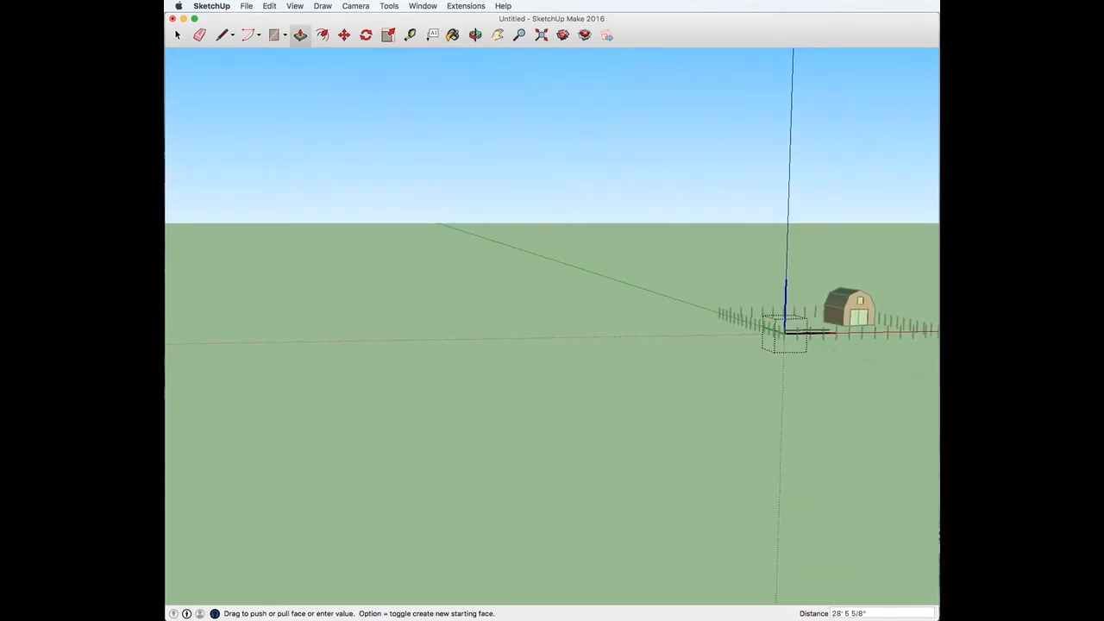
{"action": "left_click", "coordinate": [498, 36]}
{"action": "left_click_drag", "start_coordinate": [866, 414], "coordinate": [567, 449]}
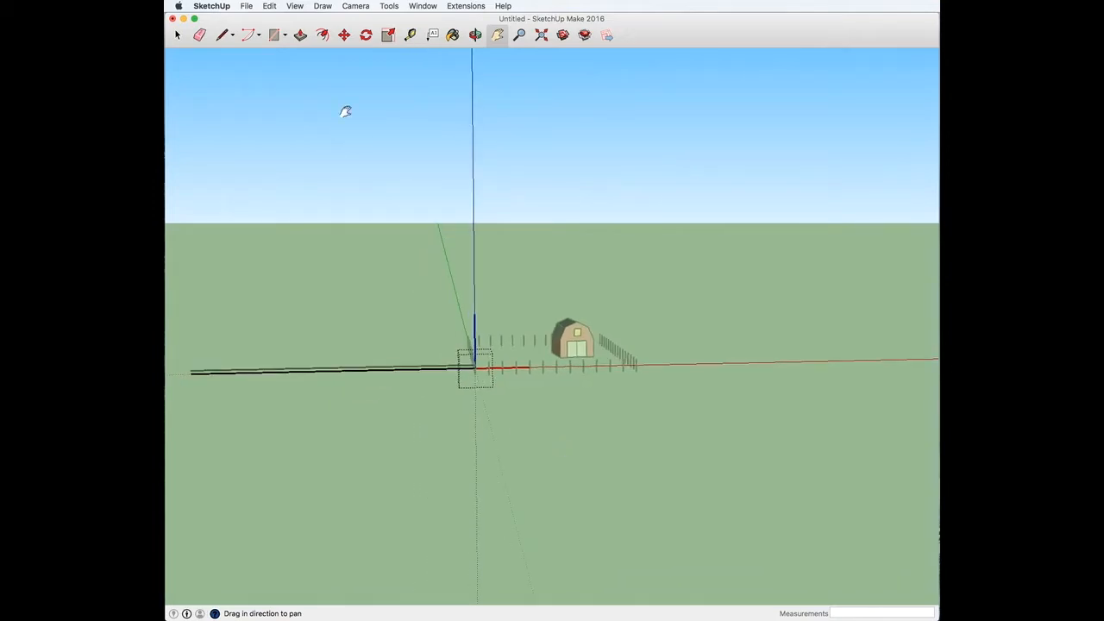
{"action": "left_click", "coordinate": [300, 34]}
{"action": "scroll", "coordinate": [639, 375], "scroll_direction": "up", "scroll_amount": 3}
{"action": "scroll", "coordinate": [639, 376], "scroll_direction": "up", "scroll_amount": 5}
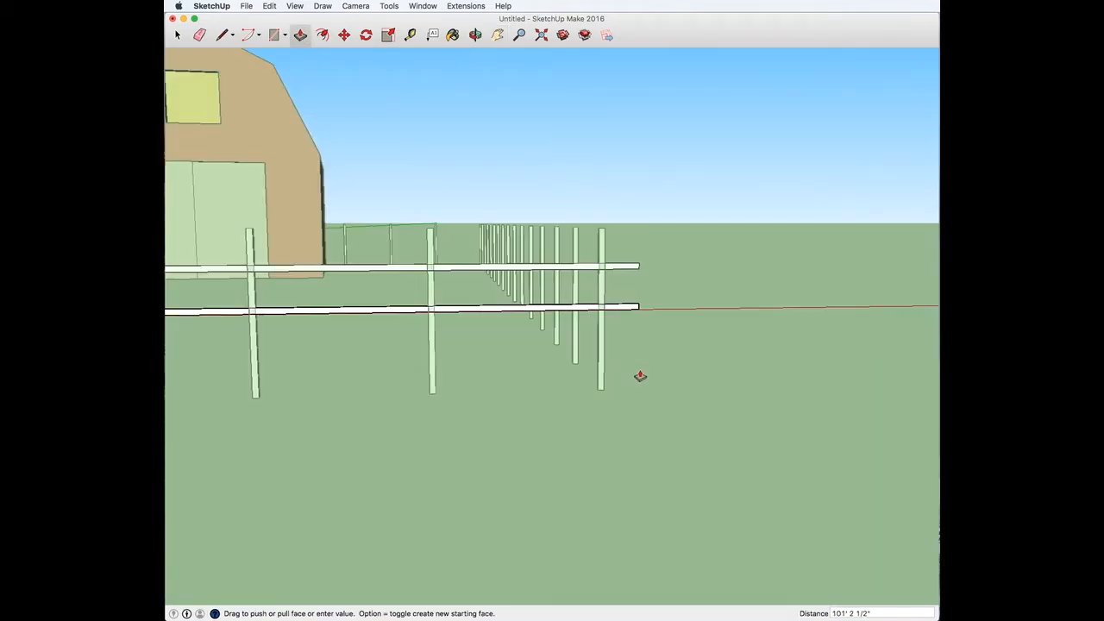
{"action": "scroll", "coordinate": [626, 370], "scroll_direction": "down", "scroll_amount": 2}
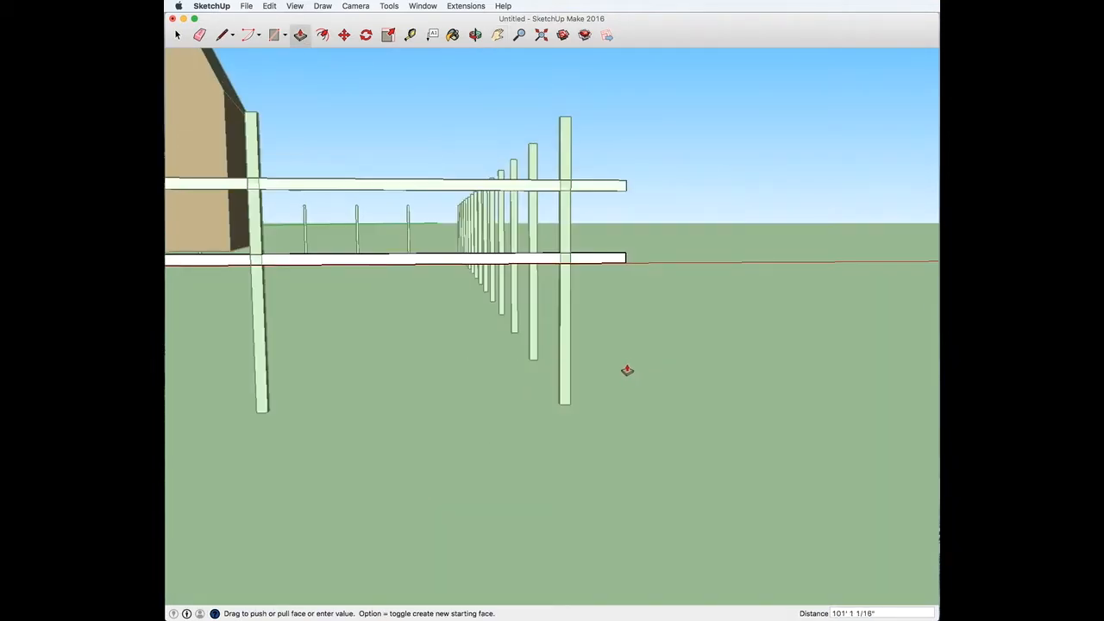
{"action": "left_click", "coordinate": [561, 198]}
{"action": "scroll", "coordinate": [327, 364], "scroll_direction": "down", "scroll_amount": 3}
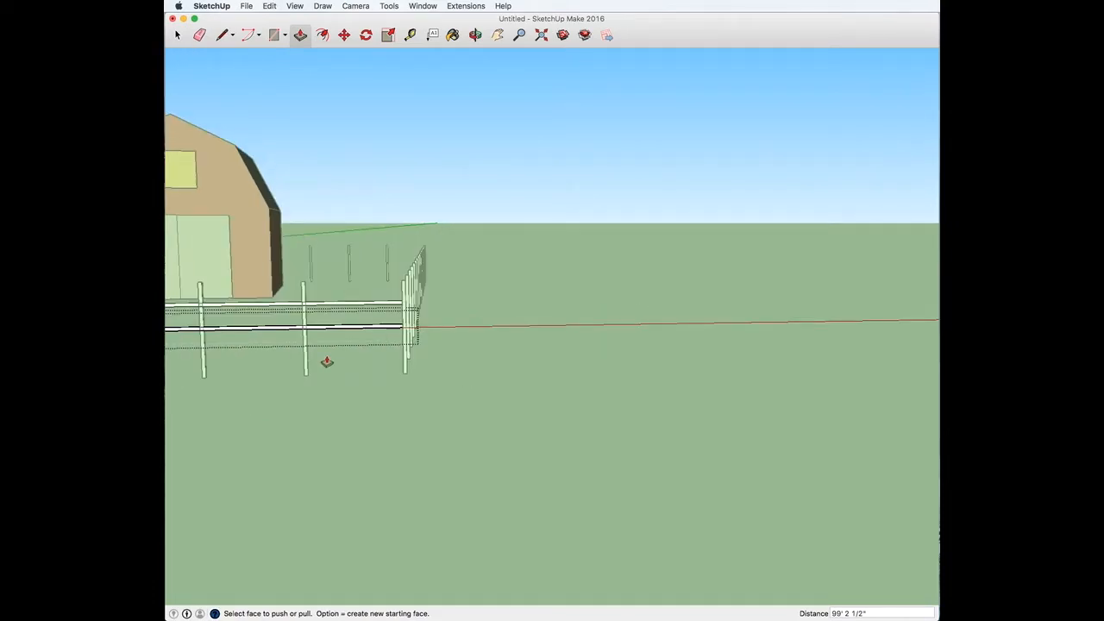
{"action": "scroll", "coordinate": [356, 453], "scroll_direction": "down", "scroll_amount": 1}
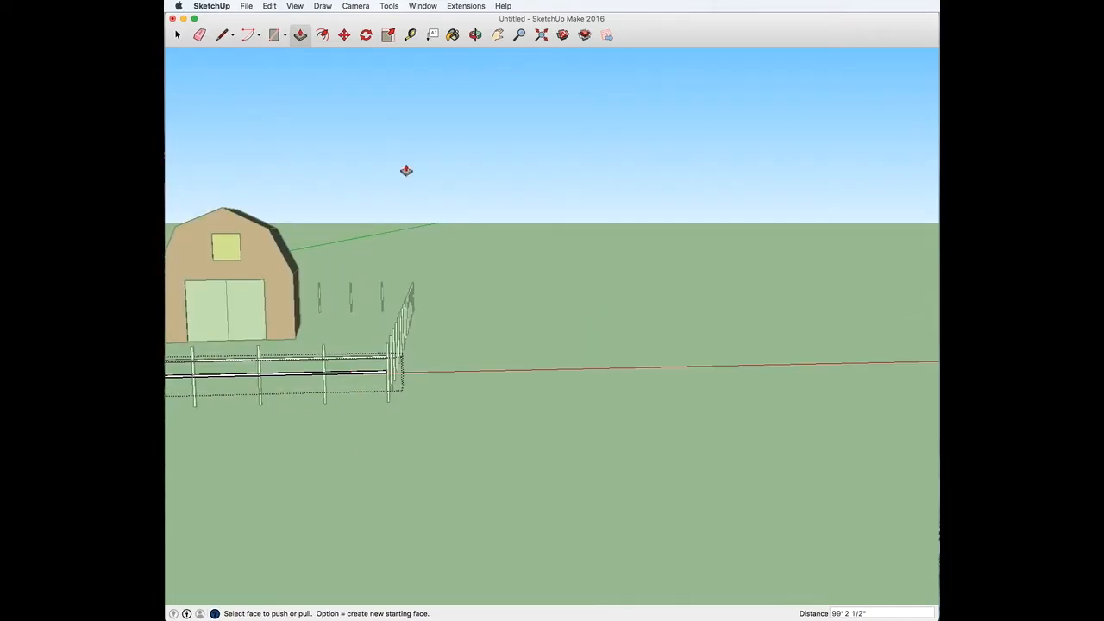
{"action": "left_click", "coordinate": [179, 36]}
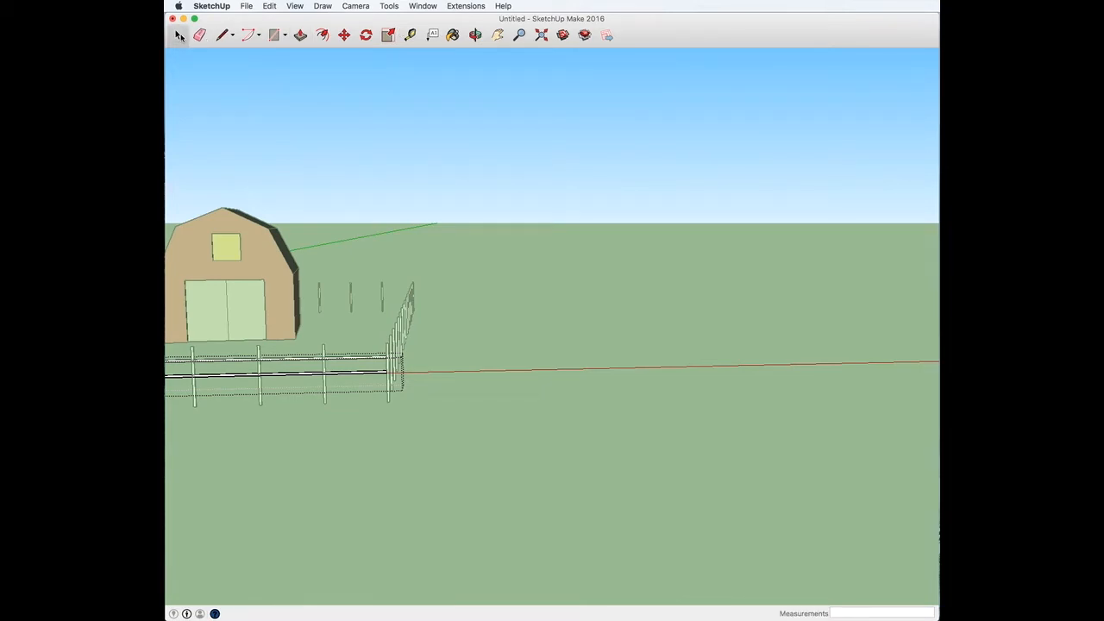
{"action": "left_click", "coordinate": [404, 262]}
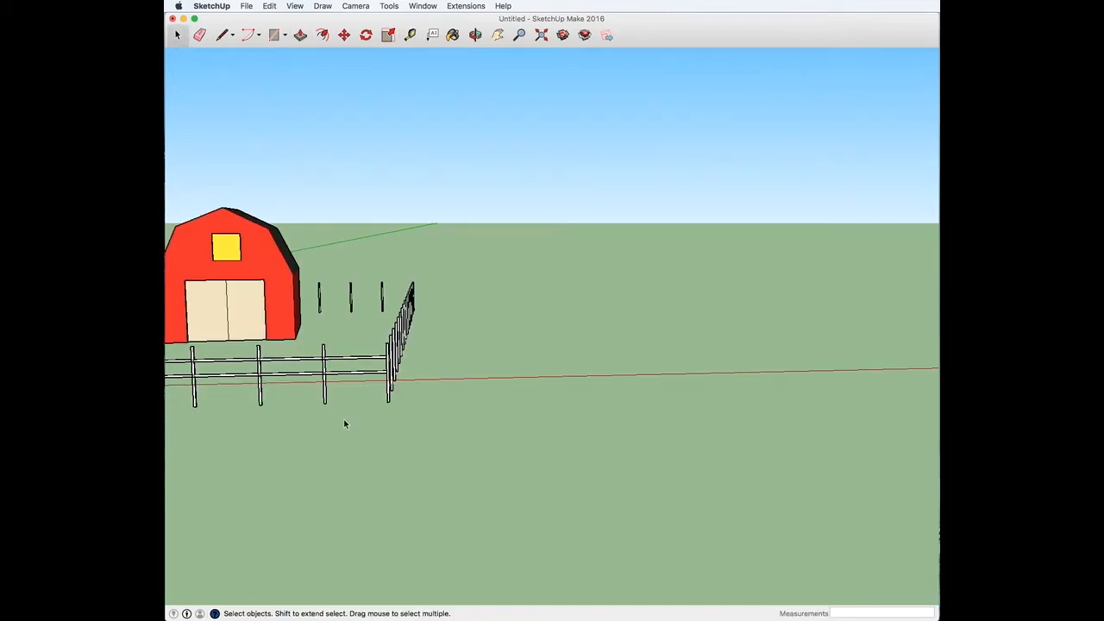
- Draw a 6" by 3.5" rectangle across the top of the corner post at the origin
{"action": "left_click", "coordinate": [498, 37]}
{"action": "mouse_move", "coordinate": [393, 379]}
{"action": "left_mouse_down"}
{"action": "mouse_move", "coordinate": [631, 378]}
{"action": "mouse_move", "coordinate": [789, 411]}
{"action": "left_mouse_up"}
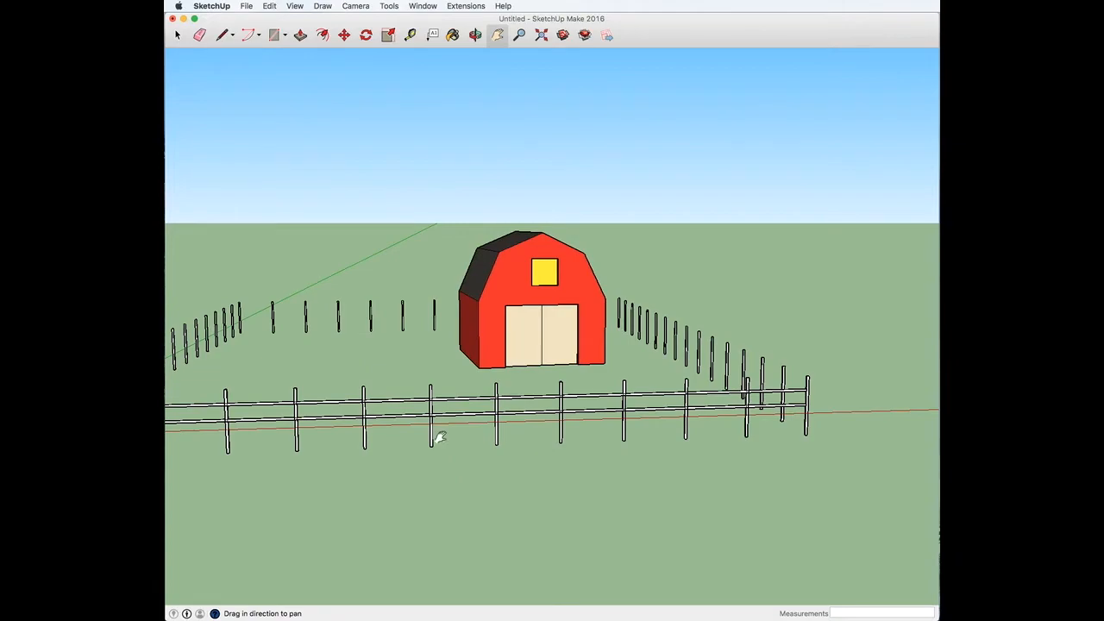
{"action": "left_click_drag", "start_coordinate": [441, 438], "coordinate": [699, 438]}
{"action": "scroll", "coordinate": [457, 463], "scroll_direction": "up", "scroll_amount": 4}
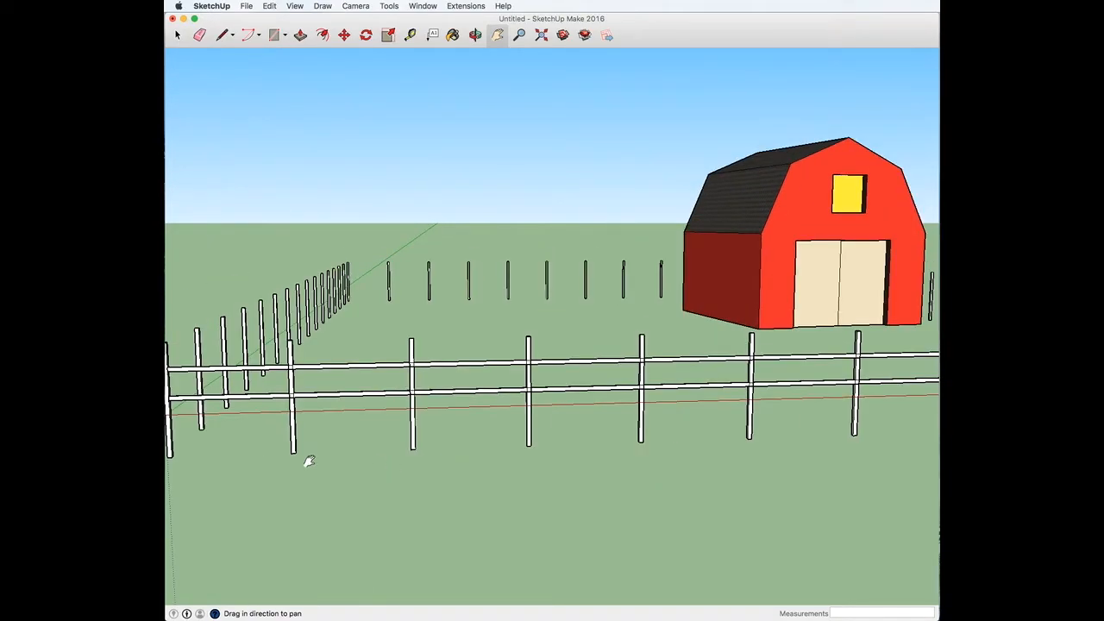
{"action": "left_click_drag", "start_coordinate": [290, 447], "coordinate": [592, 456]}
{"action": "scroll", "coordinate": [581, 458], "scroll_direction": "up", "scroll_amount": 4}
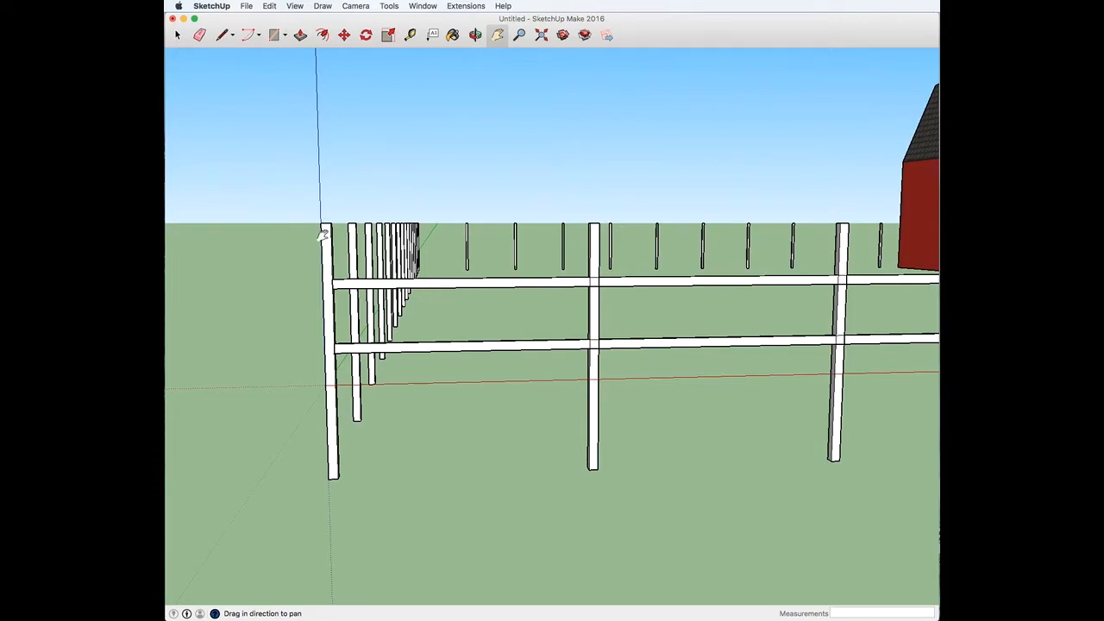
{"action": "scroll", "coordinate": [313, 348], "scroll_direction": "down", "scroll_amount": 2}
{"action": "middle_click_drag", "start_coordinate": [313, 320], "coordinate": [327, 336]}
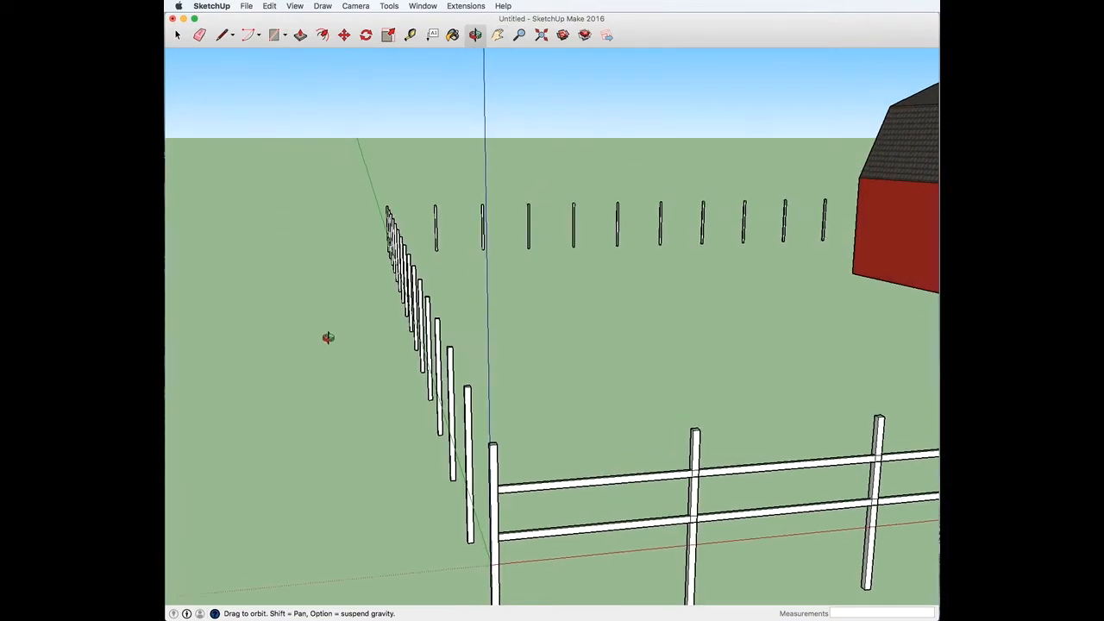
{"action": "scroll", "coordinate": [465, 483], "scroll_direction": "up", "scroll_amount": 3}
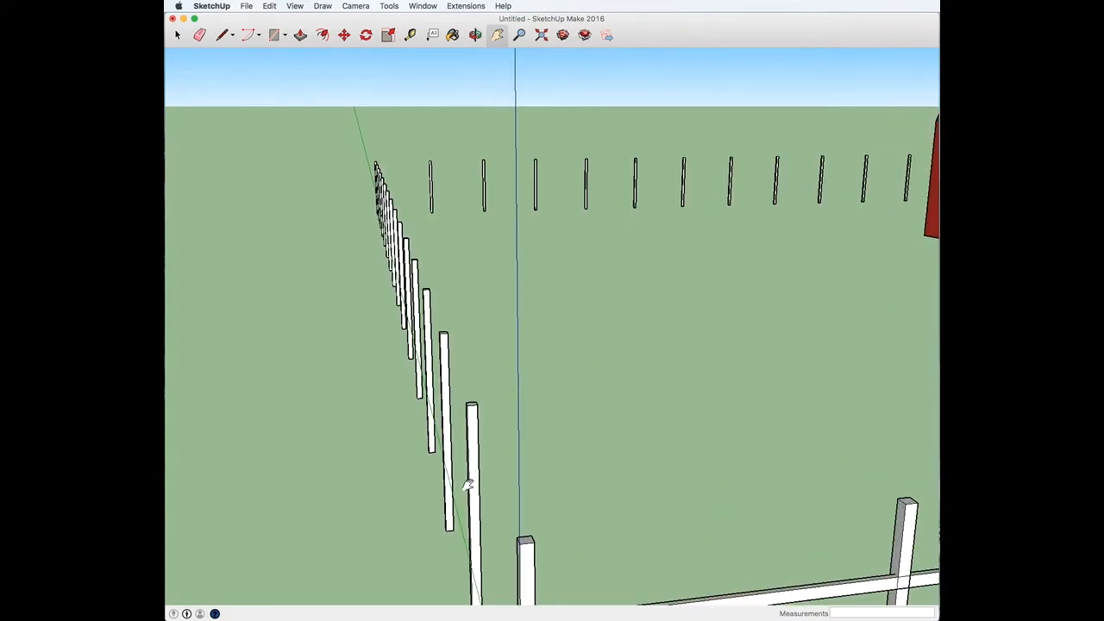
{"action": "key", "text": "r"}
{"action": "left_click", "coordinate": [553, 561]}
{"action": "type", "text": "6,3.5"}
{"action": "key", "text": "Return"}
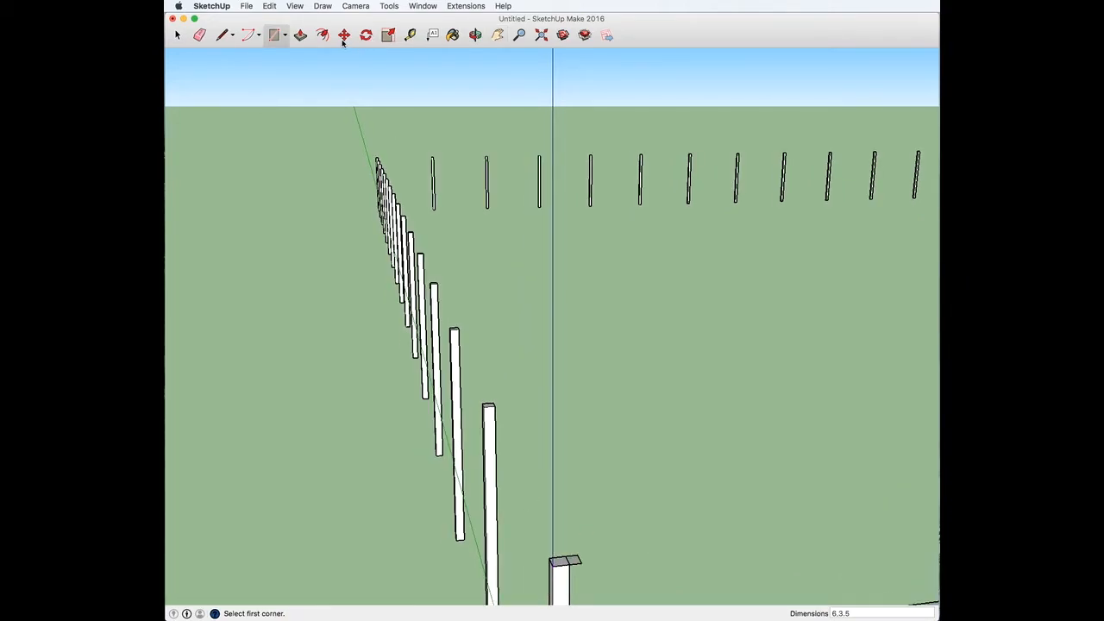
- Push/Pull the rectangle on top of the corner post up 1 1/2" to start the cap board
{"action": "left_click", "coordinate": [301, 34]}
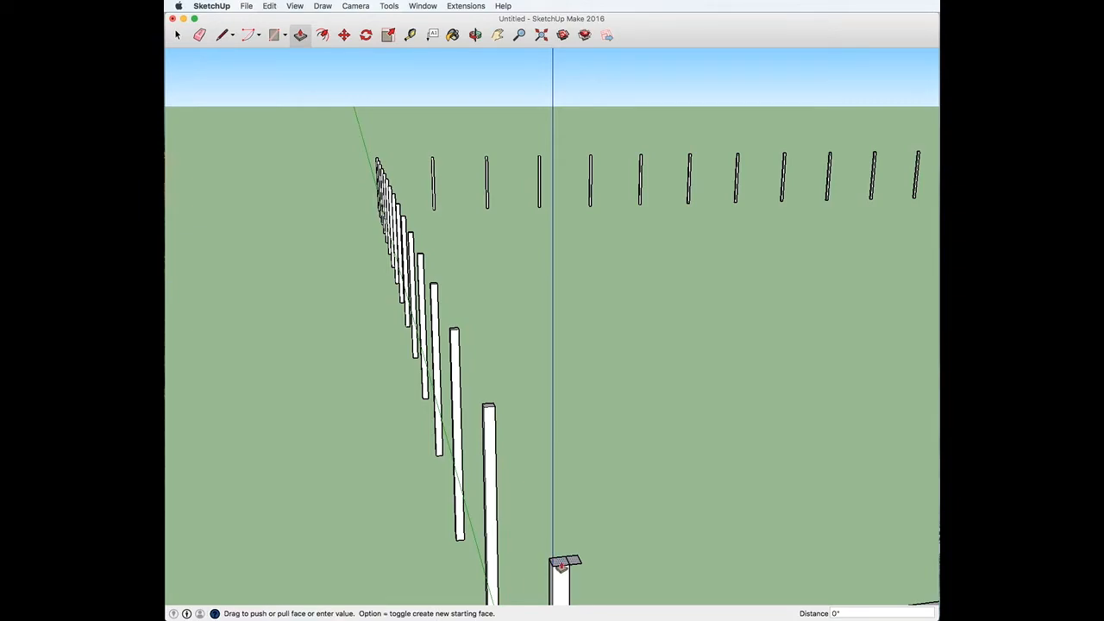
{"action": "left_click_drag", "start_coordinate": [562, 566], "coordinate": [563, 555]}
{"action": "type", "text": "1 1/2"}
{"action": "key", "text": "Return"}
- Extend the cap board's end face 99' 3 1/2" along the red axis to the outer edge of the last post
{"action": "mouse_move", "coordinate": [711, 481]}
{"action": "middle_mouse_down"}
{"action": "mouse_move", "coordinate": [537, 451]}
{"action": "mouse_move", "coordinate": [581, 468]}
{"action": "mouse_move", "coordinate": [677, 474]}
{"action": "middle_mouse_up"}
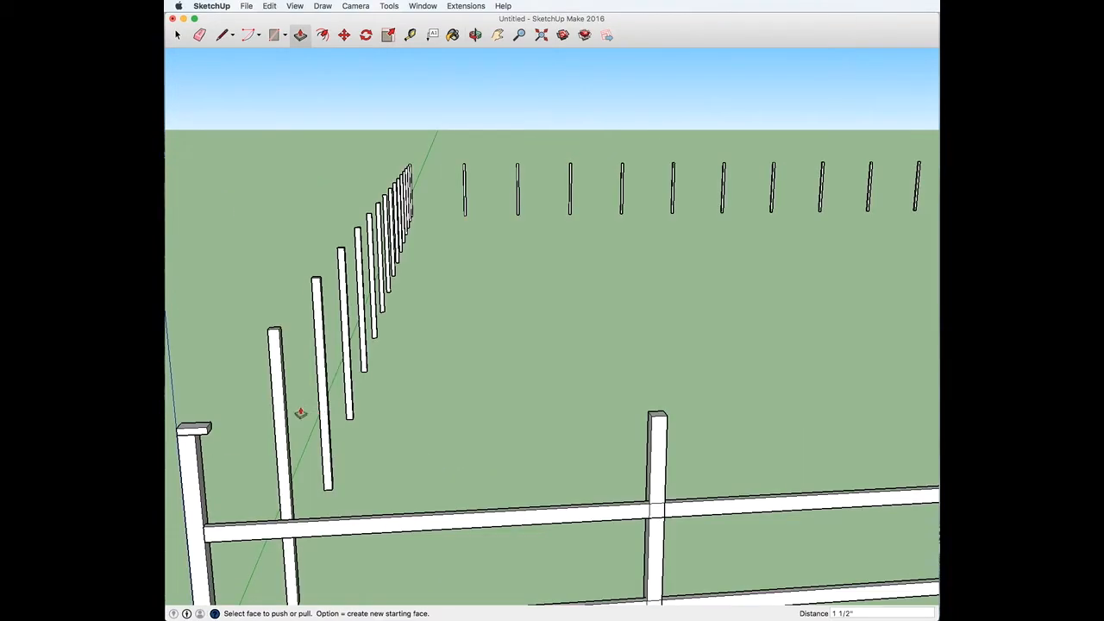
{"action": "left_click", "coordinate": [208, 431]}
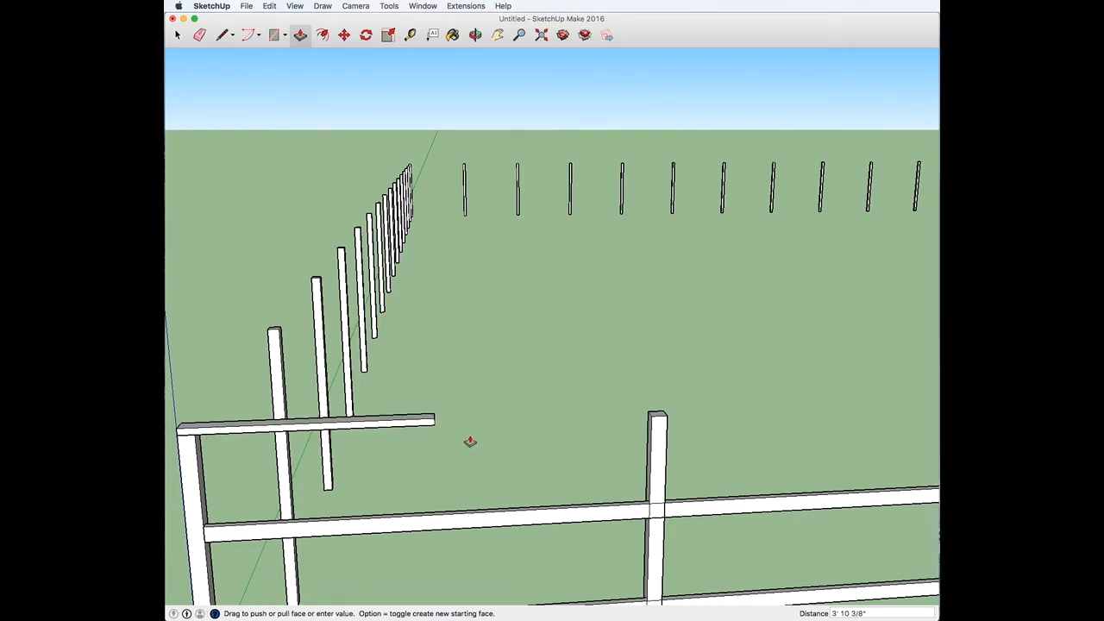
{"action": "scroll", "coordinate": [515, 443], "scroll_direction": "down", "scroll_amount": 5}
{"action": "scroll", "coordinate": [518, 440], "scroll_direction": "down", "scroll_amount": 3}
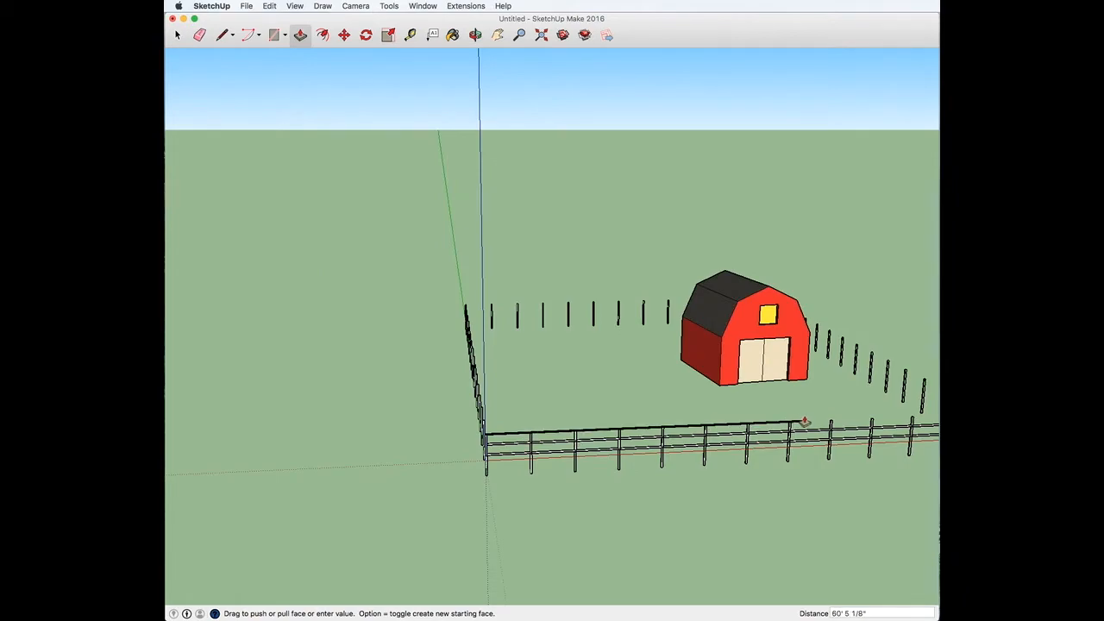
{"action": "middle_click_drag", "start_coordinate": [907, 419], "coordinate": [737, 433]}
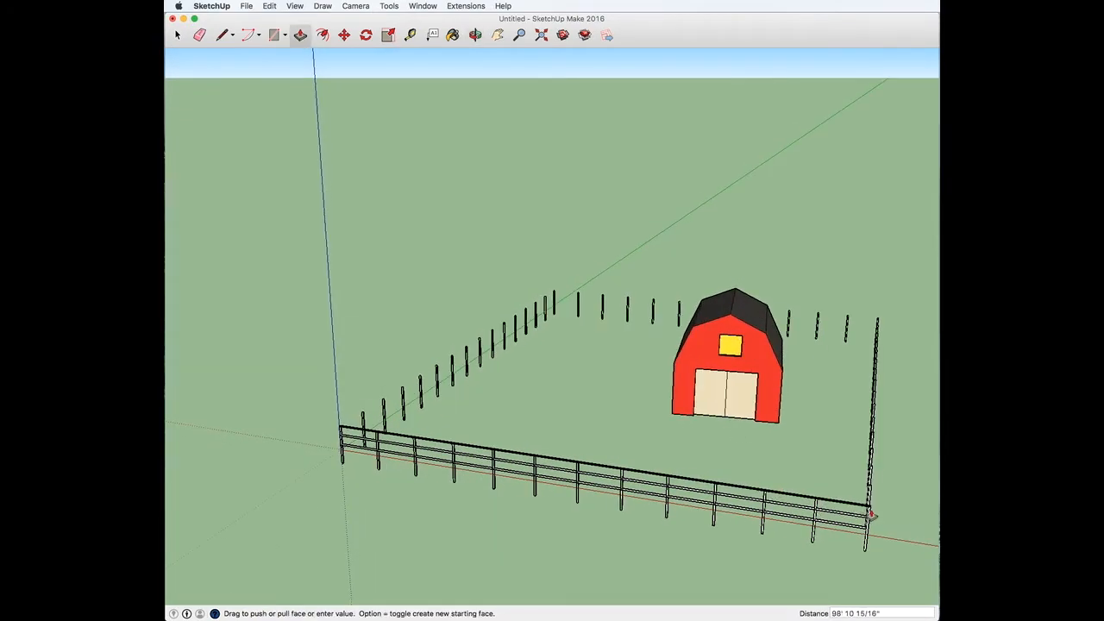
{"action": "scroll", "coordinate": [868, 515], "scroll_direction": "up", "scroll_amount": 3}
{"action": "scroll", "coordinate": [868, 516], "scroll_direction": "up", "scroll_amount": 4}
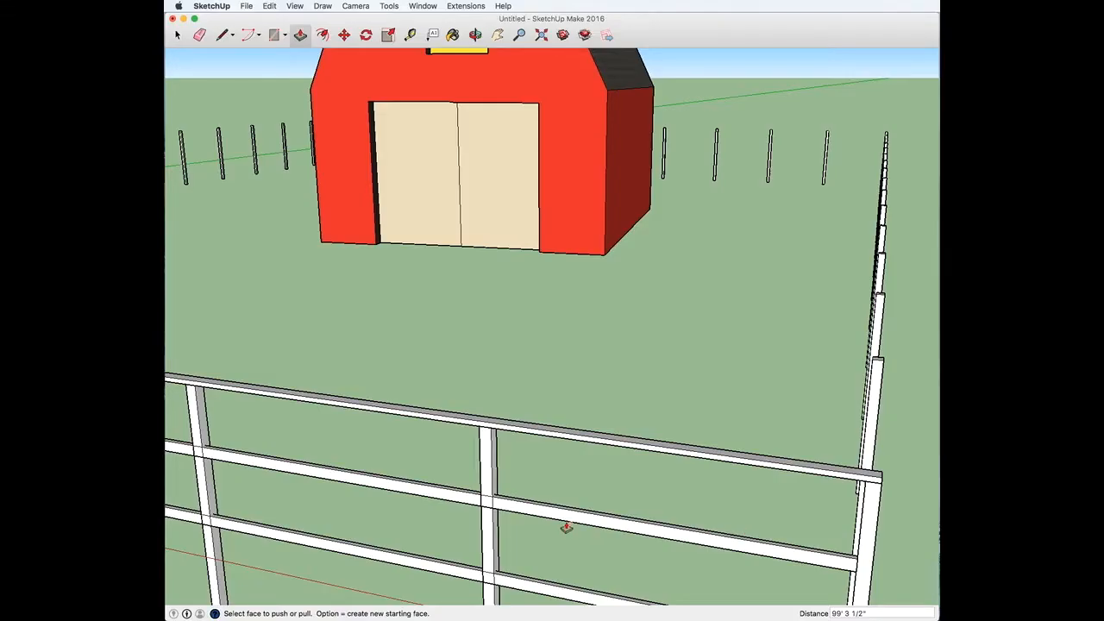
- Delete the bare posts on the other three sides of the enclosure, keeping the finished front fence run
{"action": "mouse_move", "coordinate": [567, 522]}
{"action": "middle_mouse_down"}
{"action": "mouse_move", "coordinate": [475, 509]}
{"action": "mouse_move", "coordinate": [565, 459]}
{"action": "mouse_move", "coordinate": [820, 436]}
{"action": "mouse_move", "coordinate": [633, 439]}
{"action": "mouse_move", "coordinate": [507, 454]}
{"action": "mouse_move", "coordinate": [508, 463]}
{"action": "middle_mouse_up"}
{"action": "scroll", "coordinate": [508, 463], "scroll_direction": "up", "scroll_amount": 3}
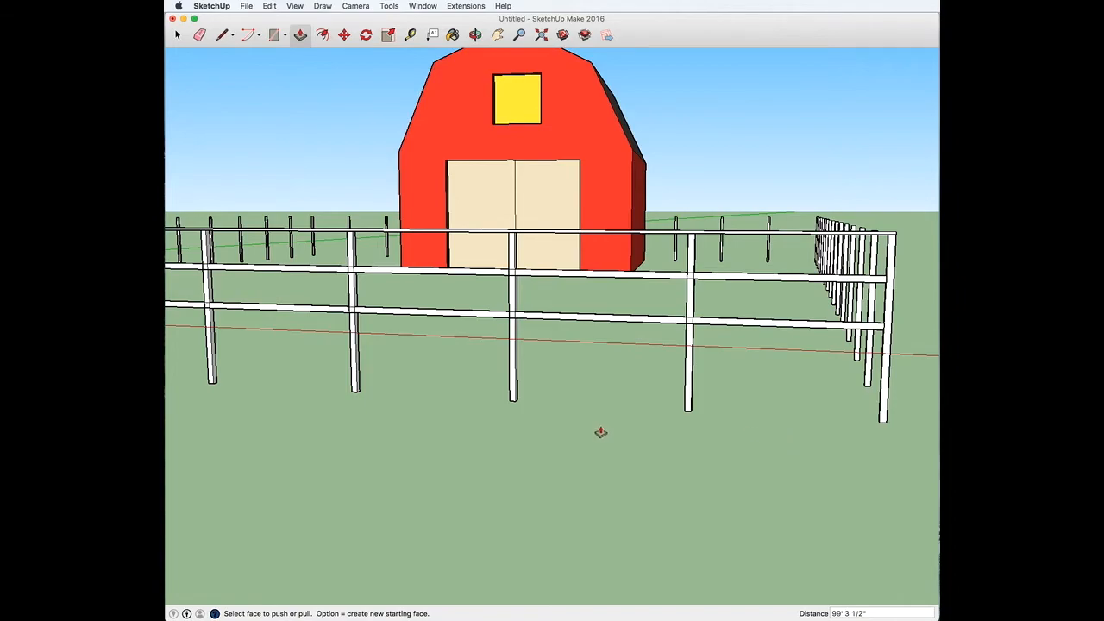
{"action": "scroll", "coordinate": [598, 433], "scroll_direction": "down", "scroll_amount": 3}
{"action": "middle_click_drag", "start_coordinate": [599, 434], "coordinate": [362, 518]}
{"action": "scroll", "coordinate": [419, 204], "scroll_direction": "down", "scroll_amount": 5}
{"action": "key", "text": "space"}
{"action": "key", "text": "Delete"}
- Select the whole finished fence run and copy it to the opposite side of the barn
{"action": "left_click_drag", "start_coordinate": [449, 216], "coordinate": [323, 561]}
{"action": "key", "text": "m"}
{"action": "left_click", "coordinate": [393, 353]}
{"action": "left_click", "coordinate": [749, 379]}
{"action": "left_click", "coordinate": [742, 384], "text": "alt"}
{"action": "left_click", "coordinate": [448, 387]}
- Rotate a fence run copy 90 degrees and move it along the green axis to join the two parallel runs
{"action": "key", "text": "q"}
{"action": "left_click", "coordinate": [446, 393]}
{"action": "left_click", "coordinate": [509, 395]}
{"action": "left_click", "coordinate": [447, 495]}
{"action": "key", "text": "m"}
{"action": "left_click", "coordinate": [477, 397]}
{"action": "left_click", "coordinate": [592, 271]}
- Select the fence run behind the barn and move it to meet the end of the joining side run
{"action": "scroll", "coordinate": [591, 279], "scroll_direction": "up", "scroll_amount": 4}
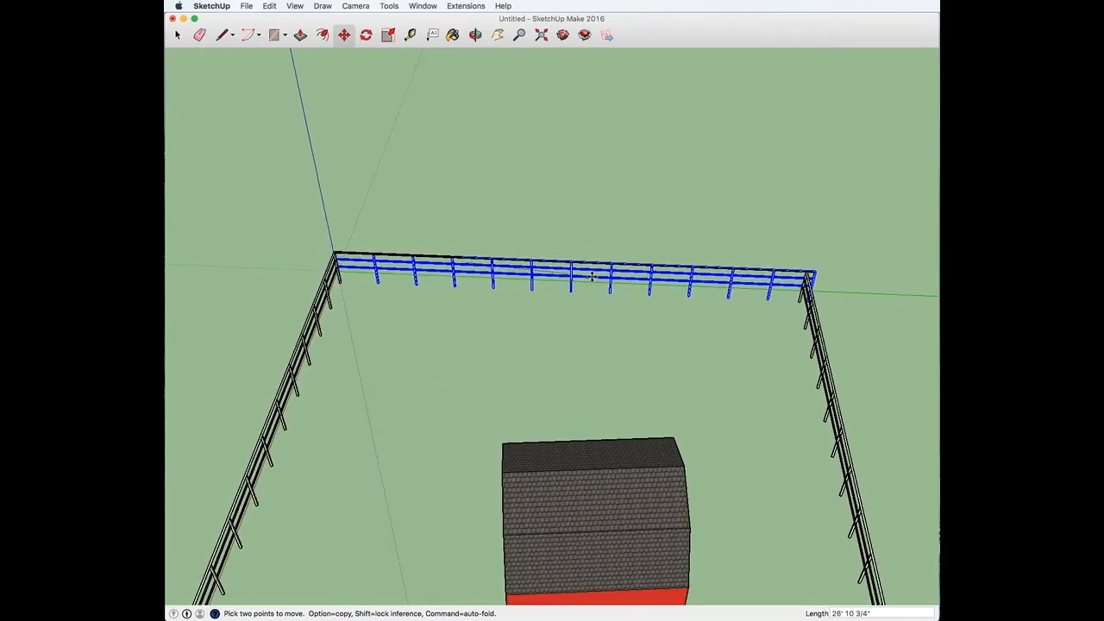
{"action": "middle_click_drag", "start_coordinate": [591, 278], "coordinate": [414, 216]}
{"action": "left_click", "coordinate": [181, 36]}
{"action": "middle_click_drag", "start_coordinate": [604, 345], "coordinate": [379, 327]}
{"action": "left_click_drag", "start_coordinate": [658, 420], "coordinate": [172, 569]}
{"action": "left_click", "coordinate": [332, 530], "text": "shift"}
{"action": "key", "text": "m"}
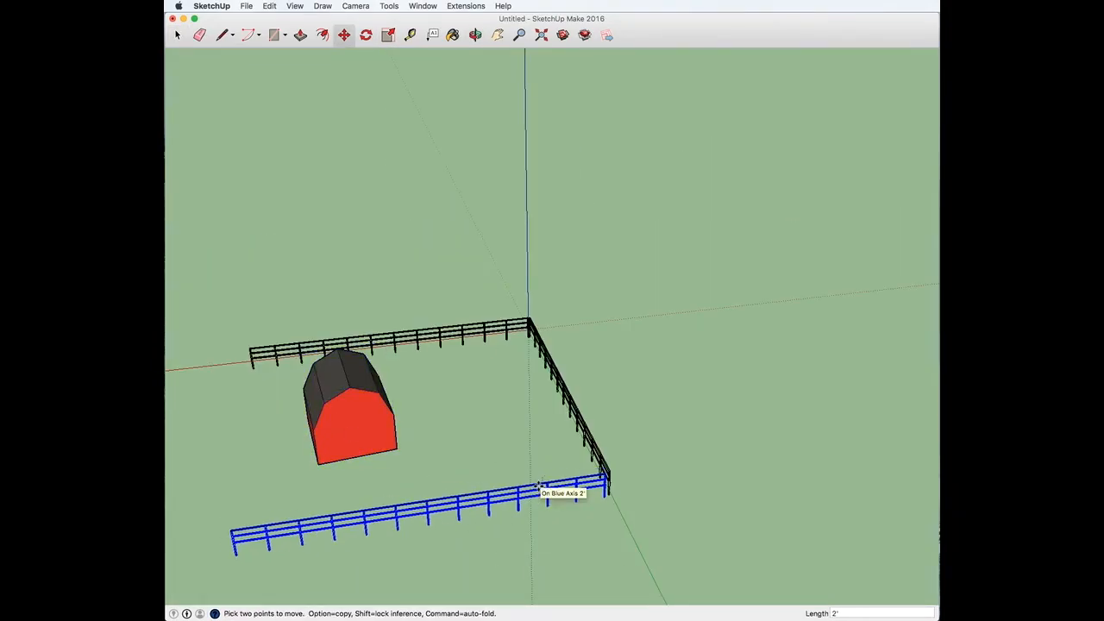
- Copy the finished side fence run to the remaining open side, closing the rectangular enclosure around the barn
{"action": "middle_click_drag", "start_coordinate": [275, 492], "coordinate": [464, 506]}
{"action": "key", "text": "space"}
{"action": "left_click_drag", "start_coordinate": [797, 372], "coordinate": [508, 258]}
{"action": "key", "text": "m"}
{"action": "left_click", "coordinate": [497, 299]}
{"action": "left_click", "coordinate": [315, 539]}
{"action": "middle_click_drag", "start_coordinate": [518, 535], "coordinate": [522, 371]}
{"action": "key", "text": "space"}
{"action": "middle_click_drag", "start_coordinate": [345, 534], "coordinate": [568, 517]}
{"action": "left_click", "coordinate": [568, 518]}
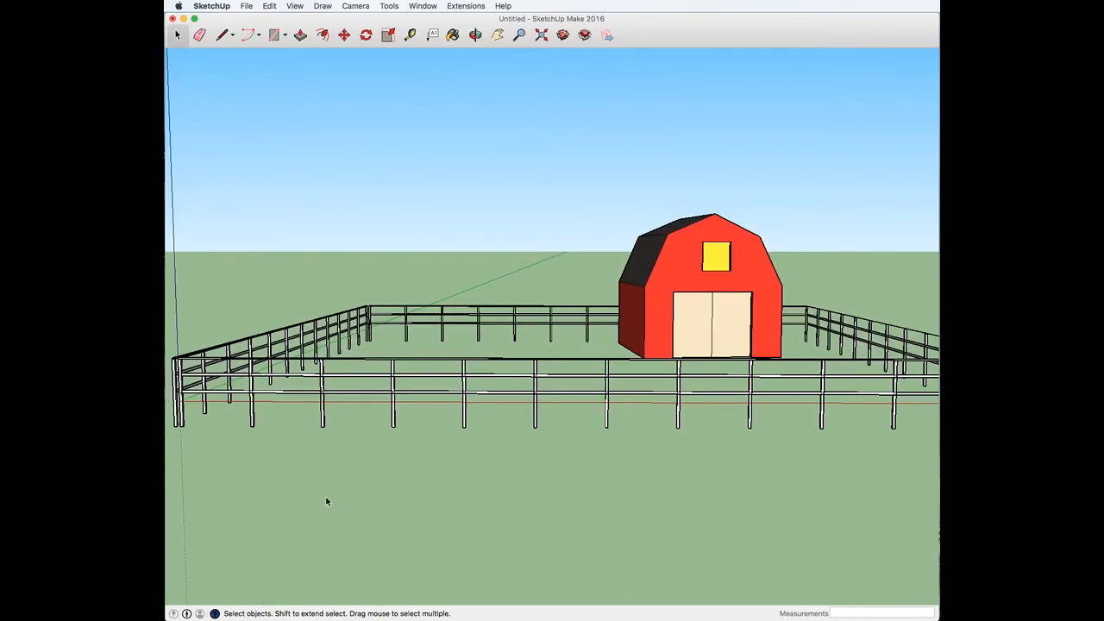
{"action": "middle_click_drag", "start_coordinate": [488, 513], "coordinate": [518, 501]}
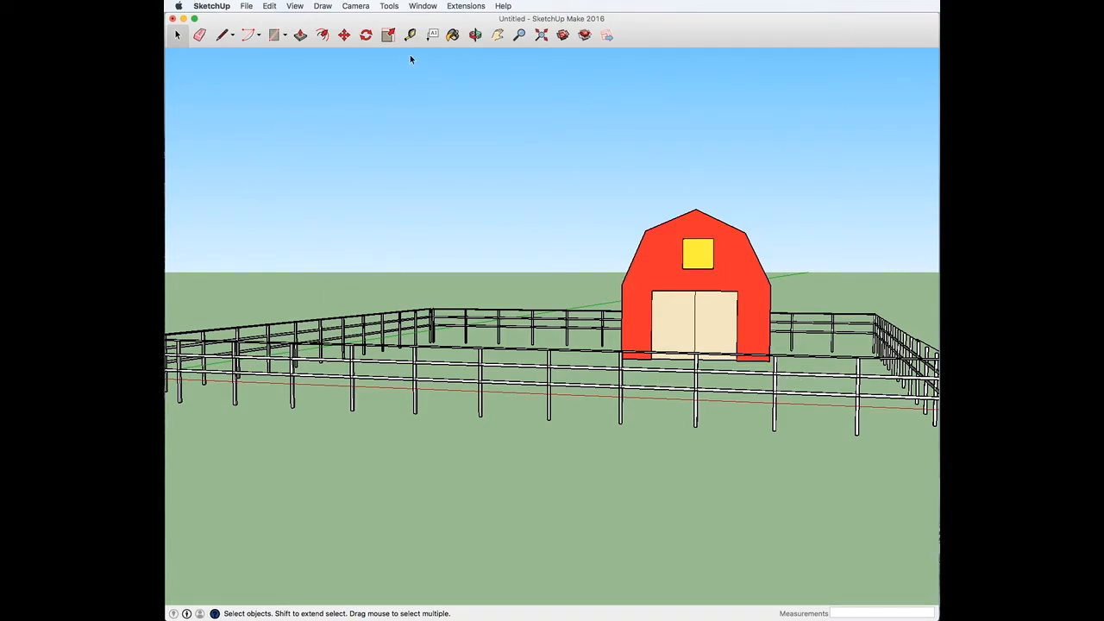
- Dimension the full height of a front fence post from the cap board to its base
{"action": "left_click", "coordinate": [389, 6]}
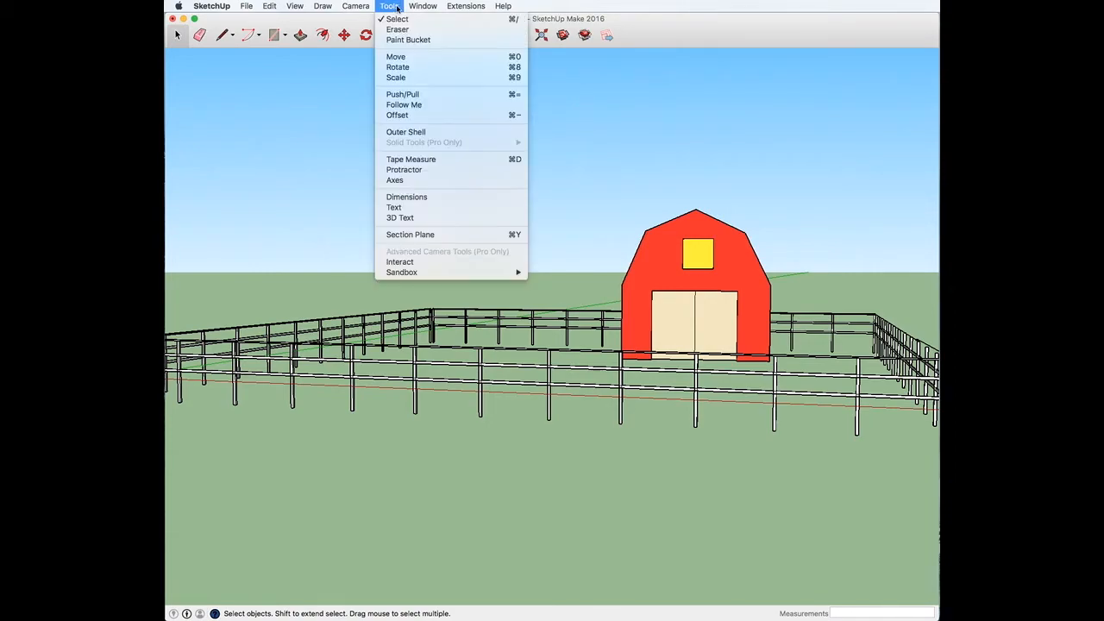
{"action": "left_click", "coordinate": [426, 198]}
{"action": "scroll", "coordinate": [598, 390], "scroll_direction": "up", "scroll_amount": 8}
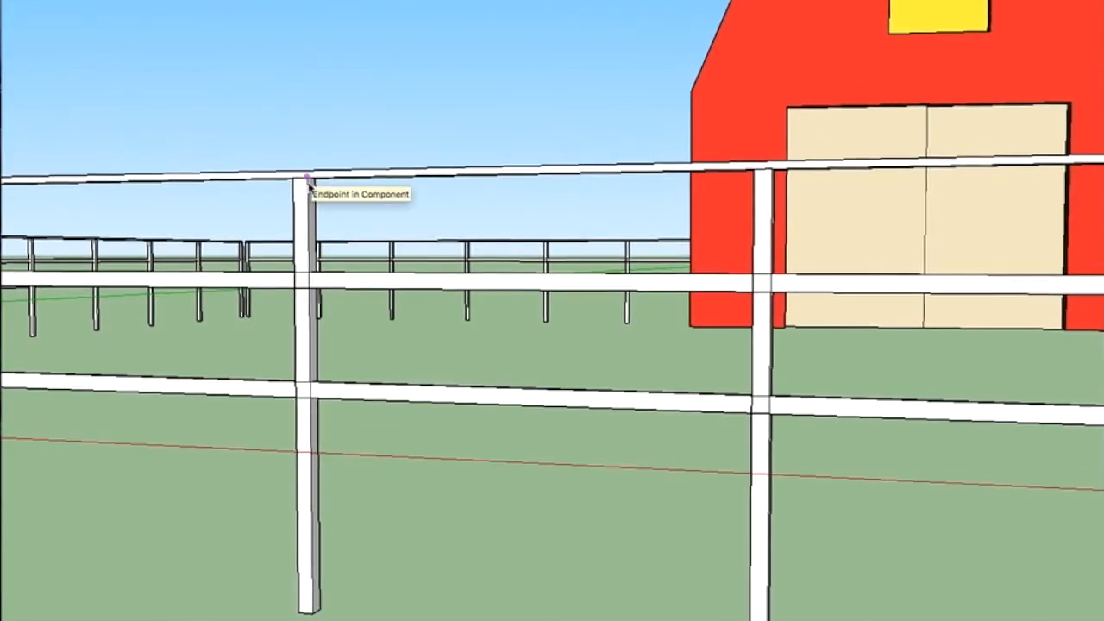
{"action": "left_click", "coordinate": [316, 176]}
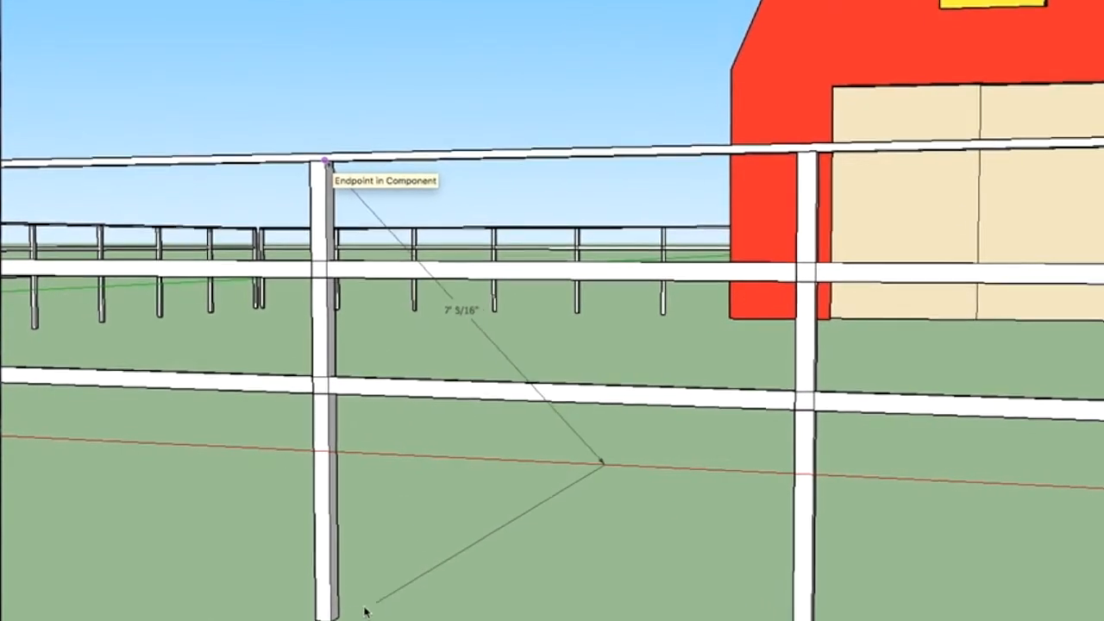
{"action": "key", "text": "Escape"}
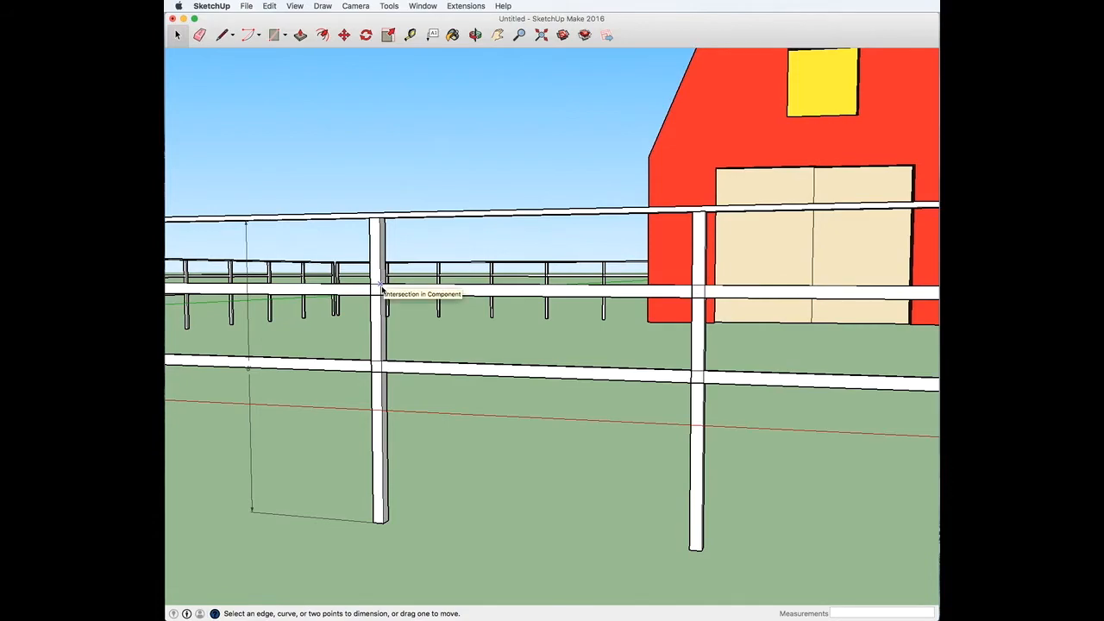
- Dimension the spacing between the dimensioned front post and the neighbouring post
{"action": "left_click", "coordinate": [451, 187]}
{"action": "left_click", "coordinate": [690, 287]}
{"action": "left_click", "coordinate": [675, 326]}
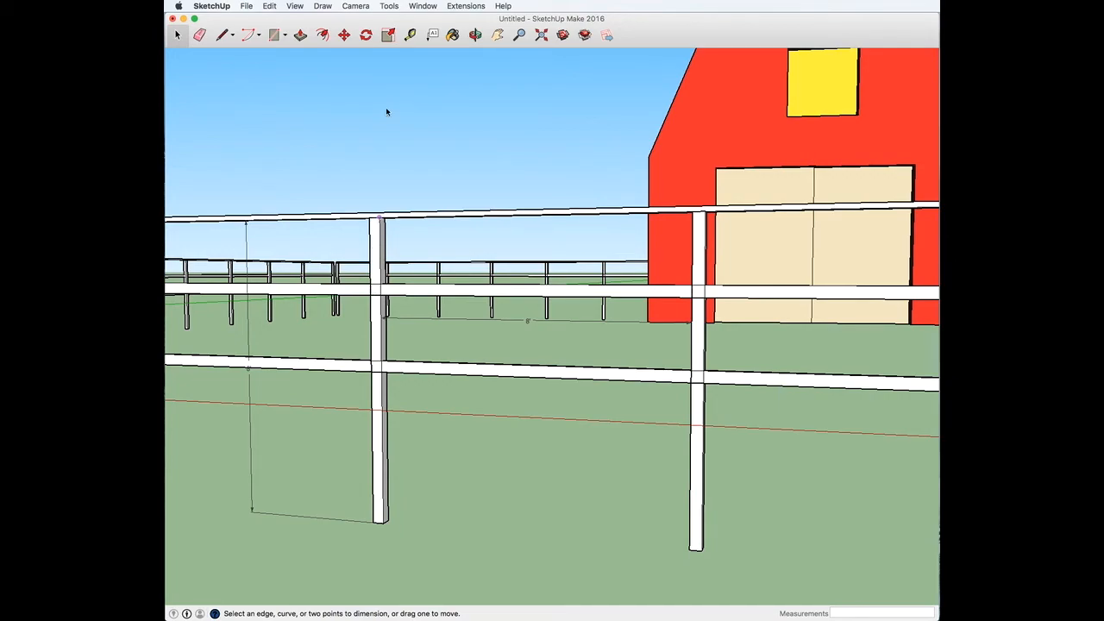
- Dimension the width and depth of the same front post at its base
{"action": "left_click", "coordinate": [389, 6]}
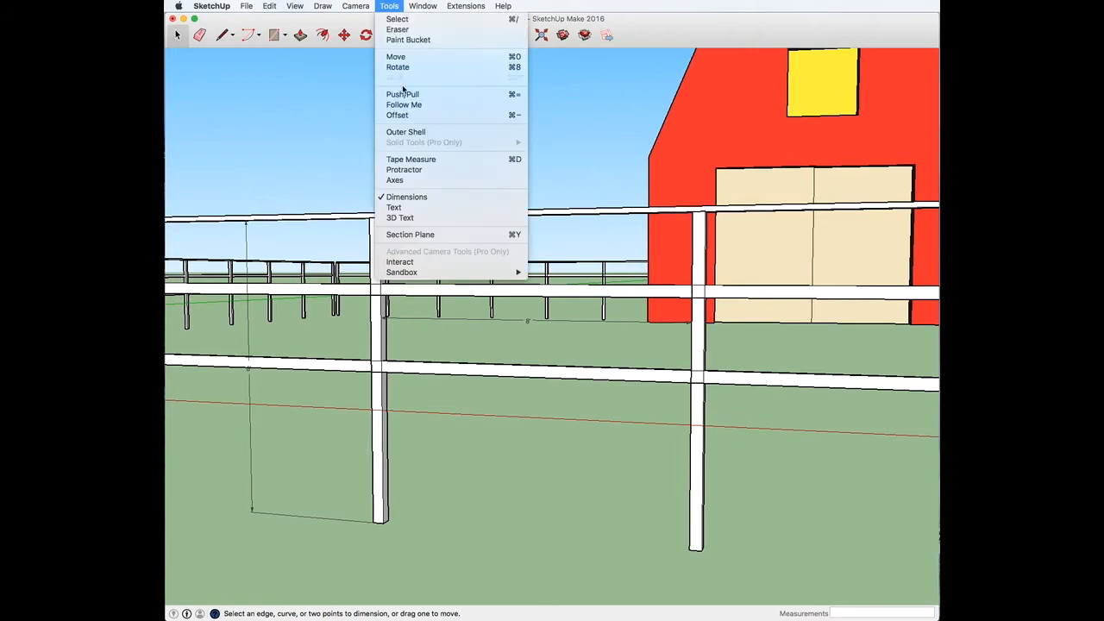
{"action": "left_click", "coordinate": [409, 197]}
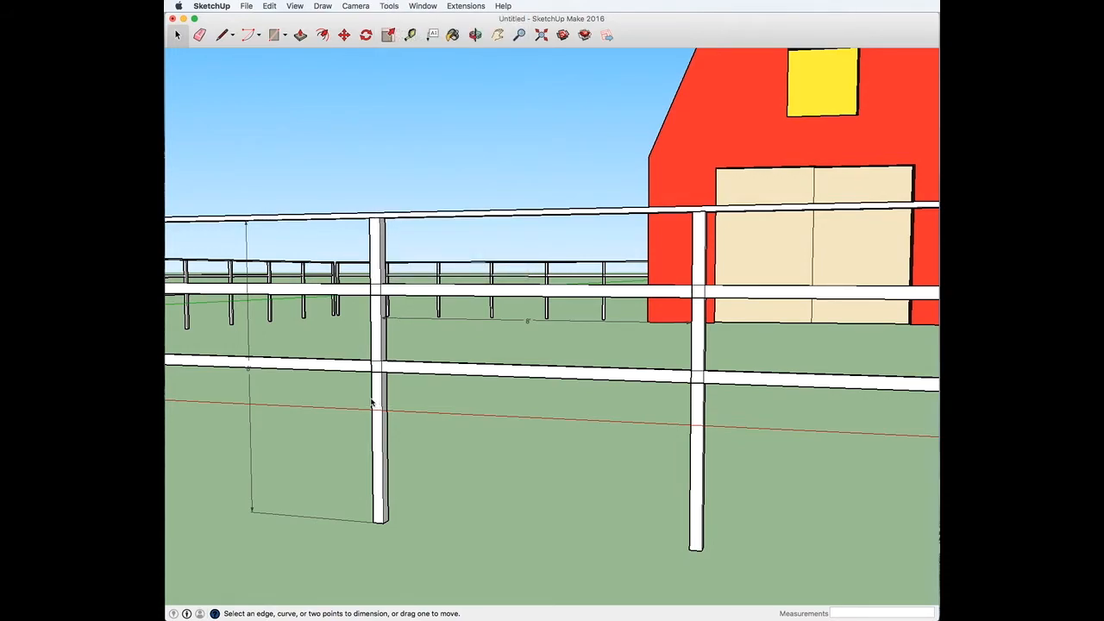
{"action": "scroll", "coordinate": [379, 521], "scroll_direction": "up", "scroll_amount": 3}
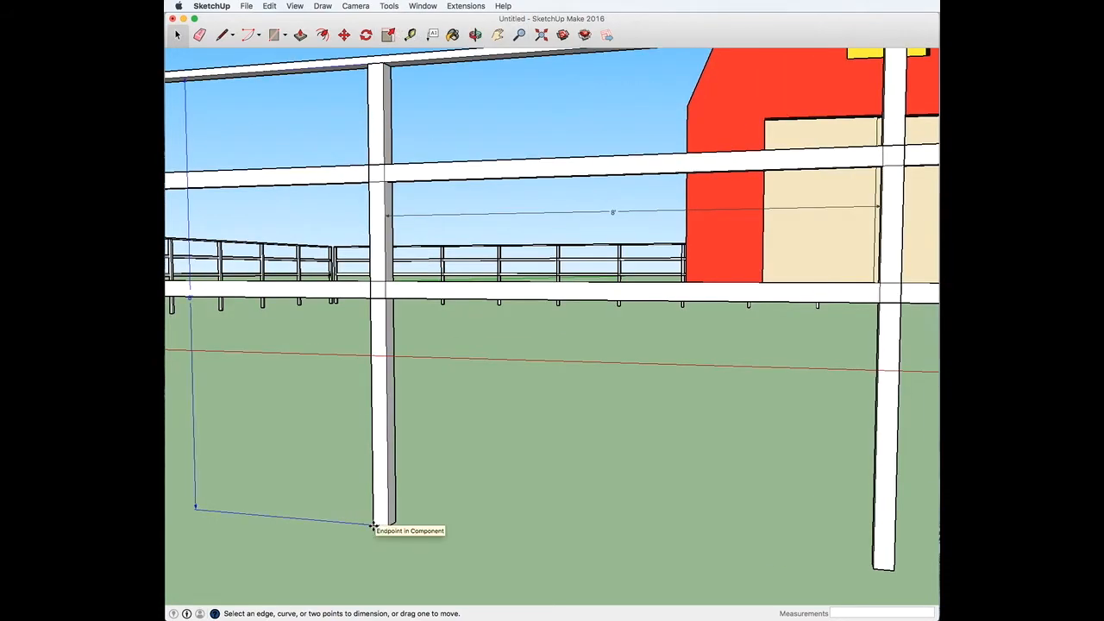
{"action": "left_click", "coordinate": [375, 524]}
{"action": "left_click", "coordinate": [388, 528]}
{"action": "left_click", "coordinate": [377, 548]}
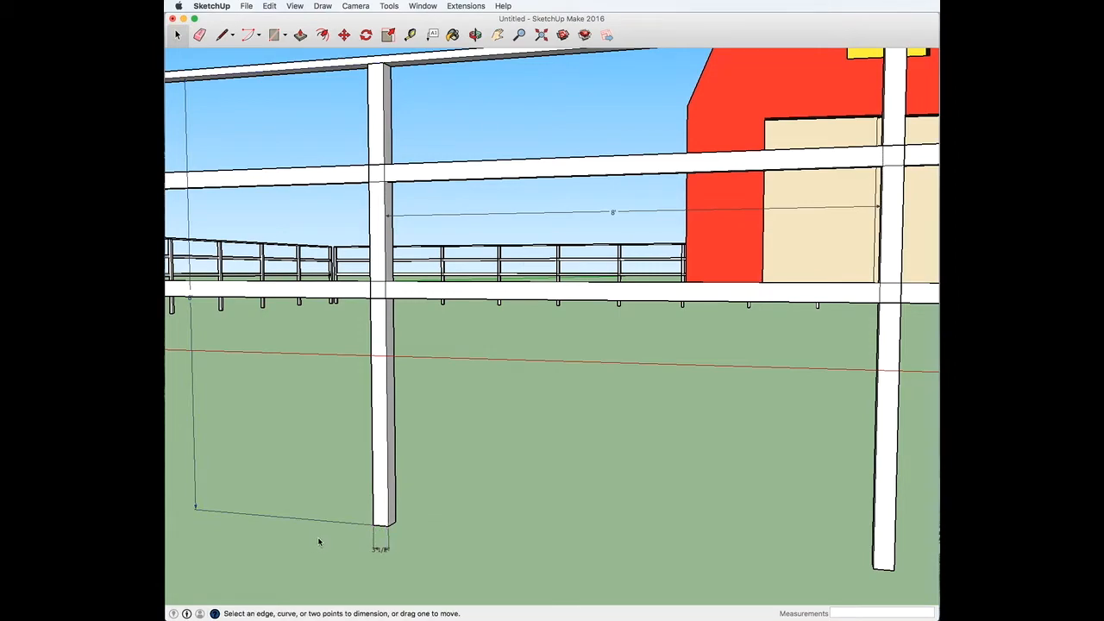
{"action": "left_click", "coordinate": [387, 525]}
{"action": "left_click", "coordinate": [392, 529]}
{"action": "left_click", "coordinate": [393, 560]}
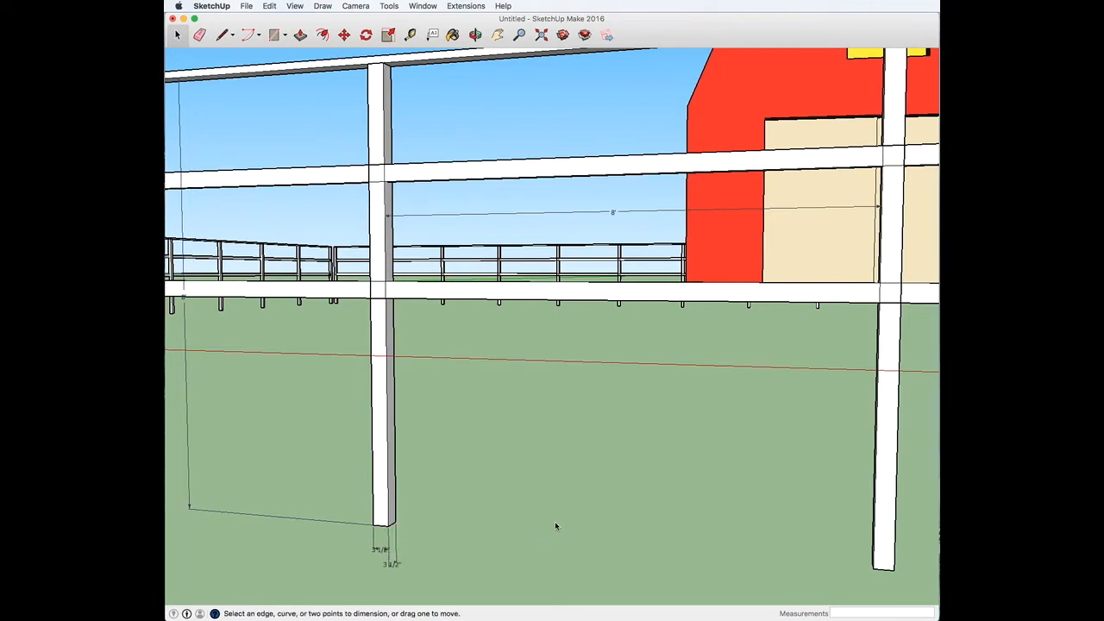
- Examine the dimensioned front fence run and the whole enclosure up close and from a distance
{"action": "scroll", "coordinate": [474, 346], "scroll_direction": "down", "scroll_amount": 3}
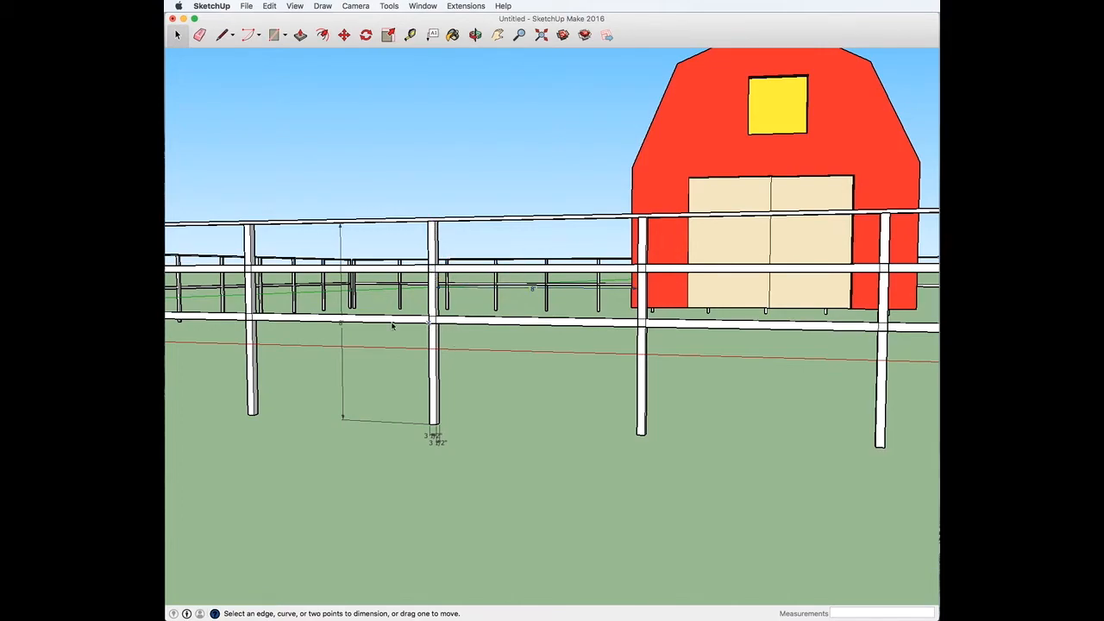
{"action": "middle_click_drag", "start_coordinate": [520, 256], "coordinate": [783, 328]}
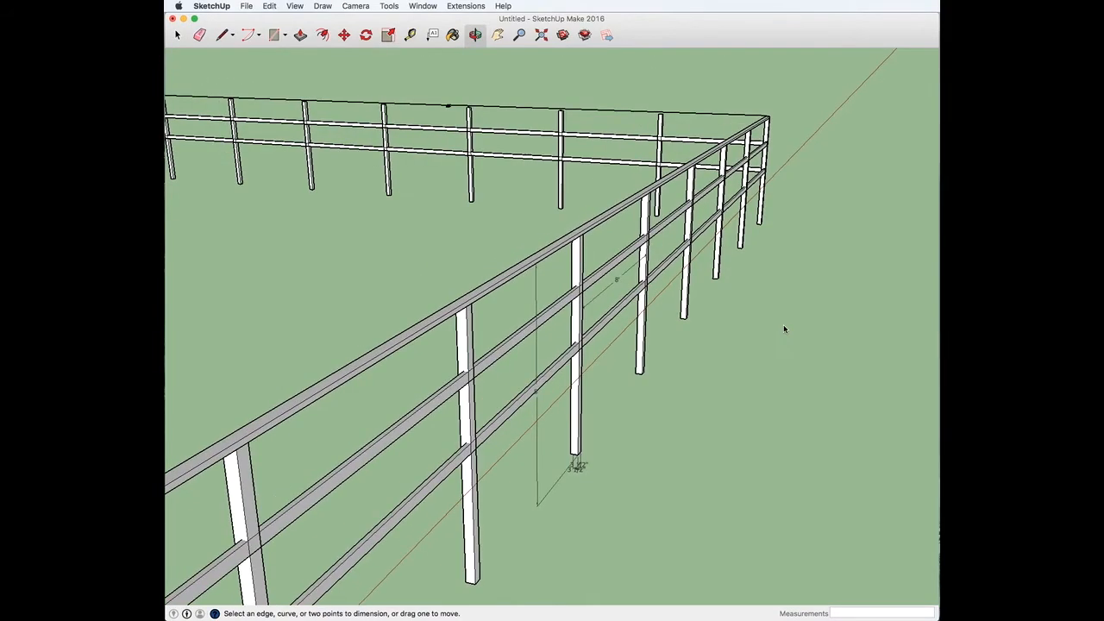
{"action": "scroll", "coordinate": [610, 329], "scroll_direction": "down", "scroll_amount": 5}
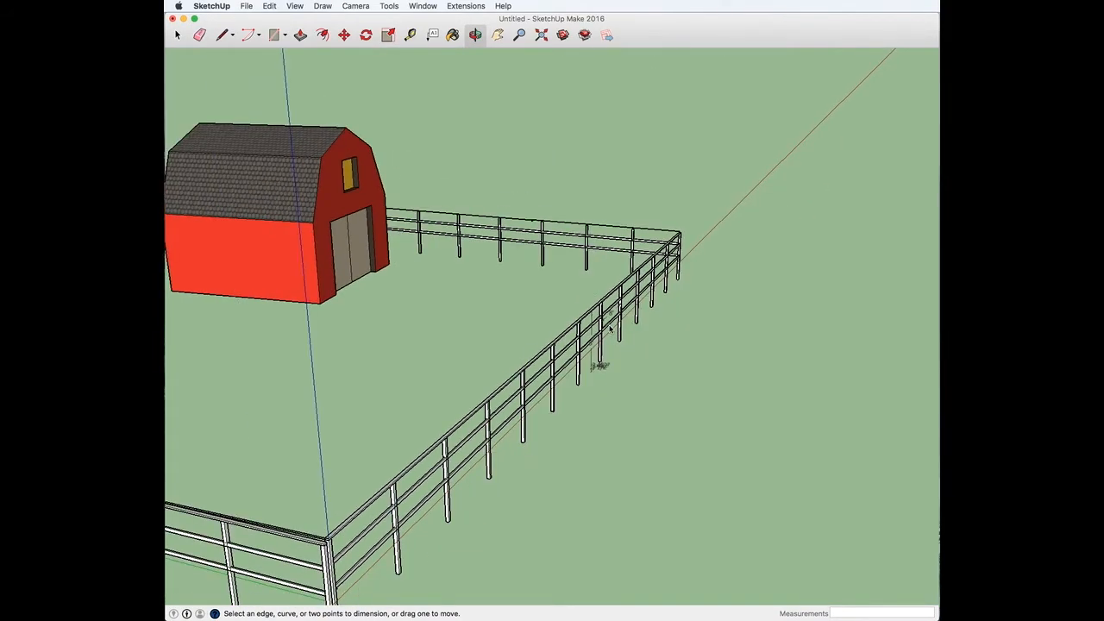
{"action": "scroll", "coordinate": [610, 329], "scroll_direction": "up", "scroll_amount": 5}
{"action": "middle_click_drag", "start_coordinate": [689, 304], "coordinate": [403, 319]}
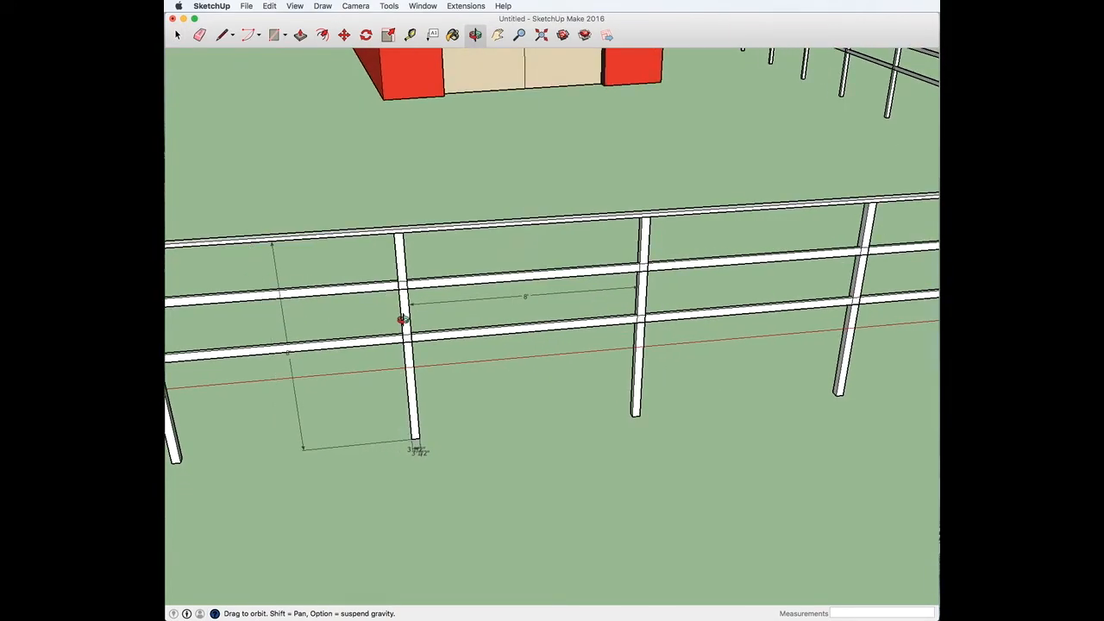
{"action": "scroll", "coordinate": [402, 319], "scroll_direction": "down", "scroll_amount": 5}
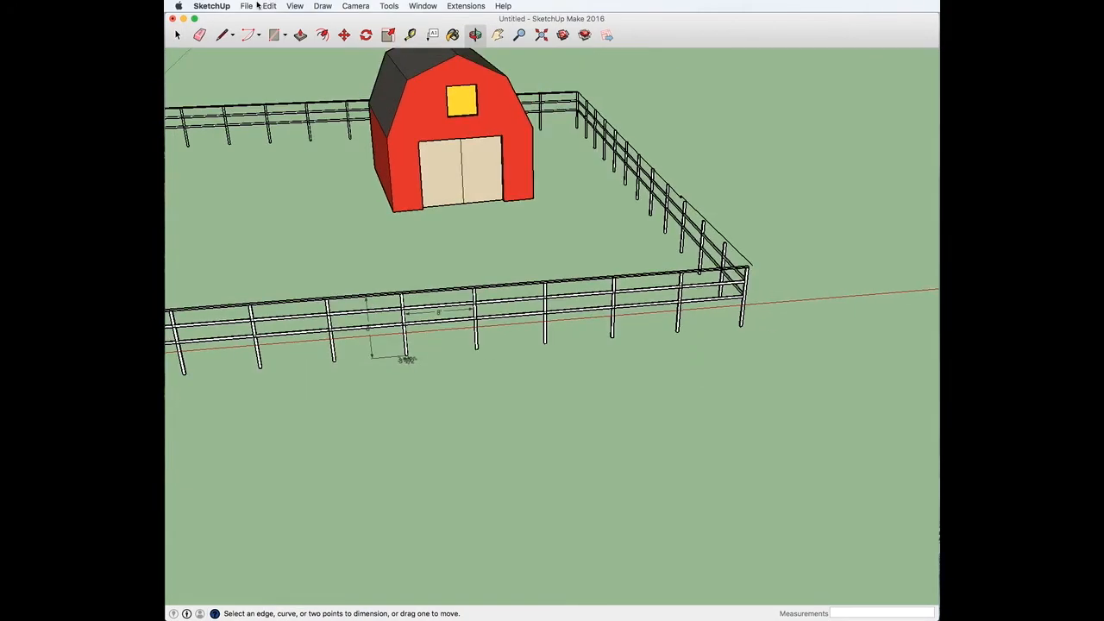
{"action": "left_click", "coordinate": [497, 34]}
{"action": "left_click_drag", "start_coordinate": [377, 333], "coordinate": [635, 321]}
{"action": "scroll", "coordinate": [592, 323], "scroll_direction": "down", "scroll_amount": 3}
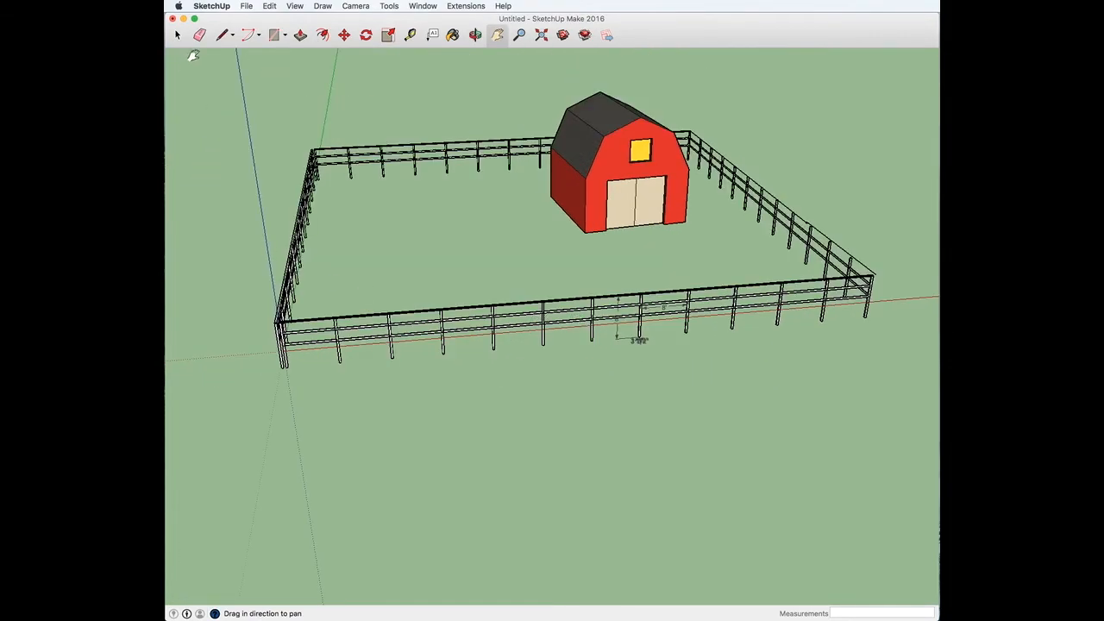
- Select the barn and move it about 59' 4" along the red axis, outside the fence enclosure
{"action": "left_click", "coordinate": [178, 35]}
{"action": "left_click_drag", "start_coordinate": [248, 301], "coordinate": [574, 397]}
{"action": "left_click_drag", "start_coordinate": [207, 260], "coordinate": [900, 417]}
{"action": "left_click", "coordinate": [612, 171]}
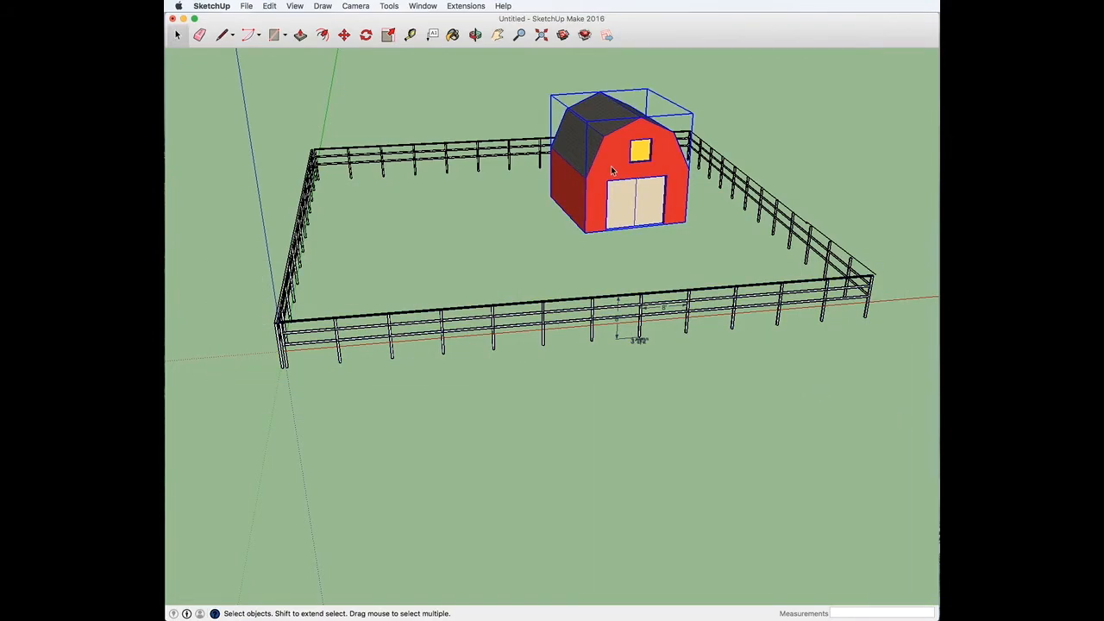
{"action": "left_click", "coordinate": [343, 36]}
{"action": "left_click_drag", "start_coordinate": [596, 157], "coordinate": [864, 143]}
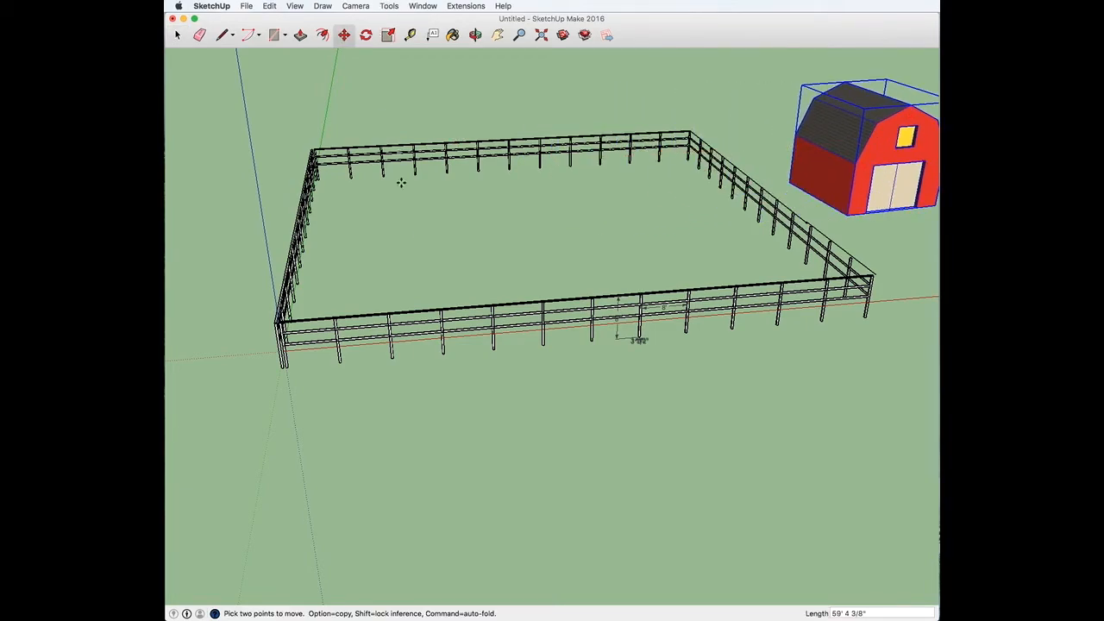
- Select all four fence runs with their dimensions, leaving out the barn, and open the Paint Bucket materials
{"action": "scroll", "coordinate": [429, 184], "scroll_direction": "down", "scroll_amount": 3}
{"action": "middle_click_drag", "start_coordinate": [430, 185], "coordinate": [447, 338]}
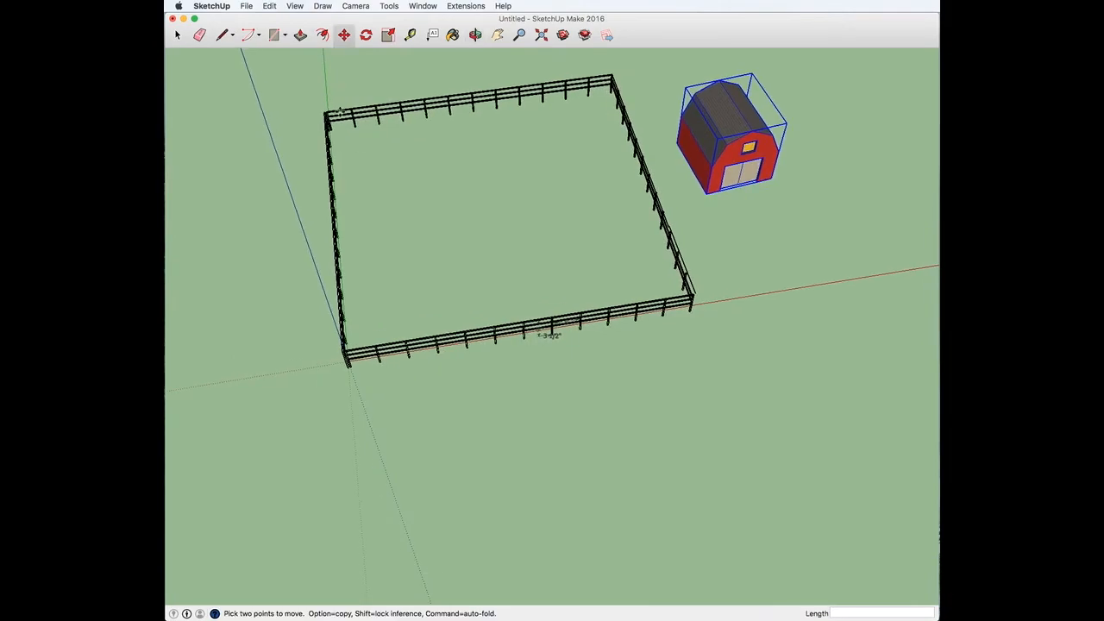
{"action": "left_click", "coordinate": [179, 35]}
{"action": "left_click_drag", "start_coordinate": [216, 70], "coordinate": [625, 447]}
{"action": "left_click_drag", "start_coordinate": [306, 117], "coordinate": [708, 386]}
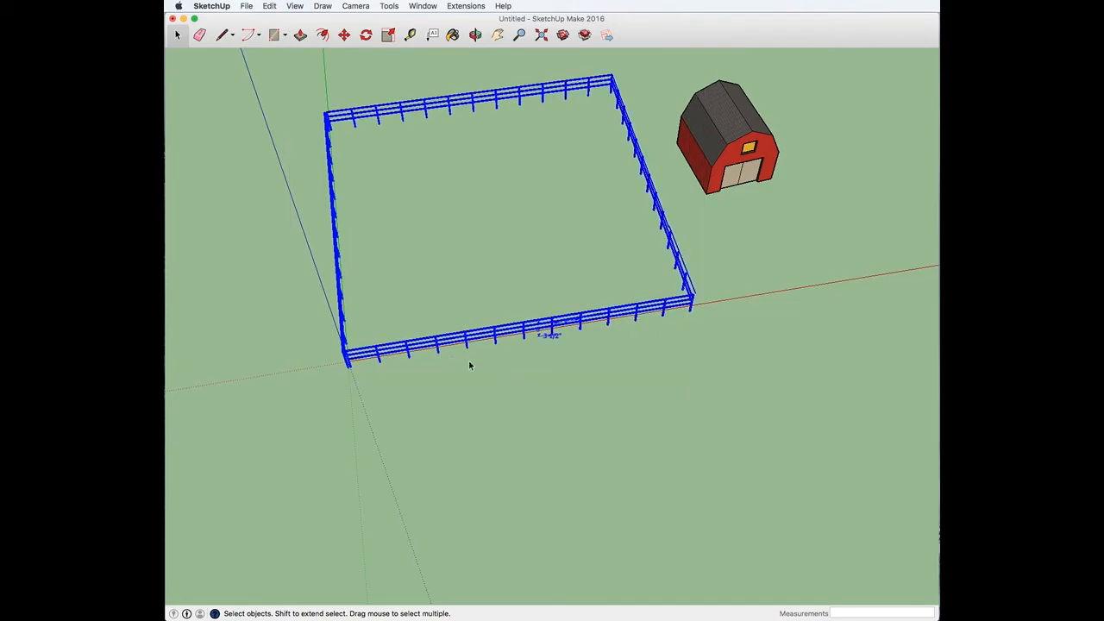
{"action": "left_click", "coordinate": [452, 34]}
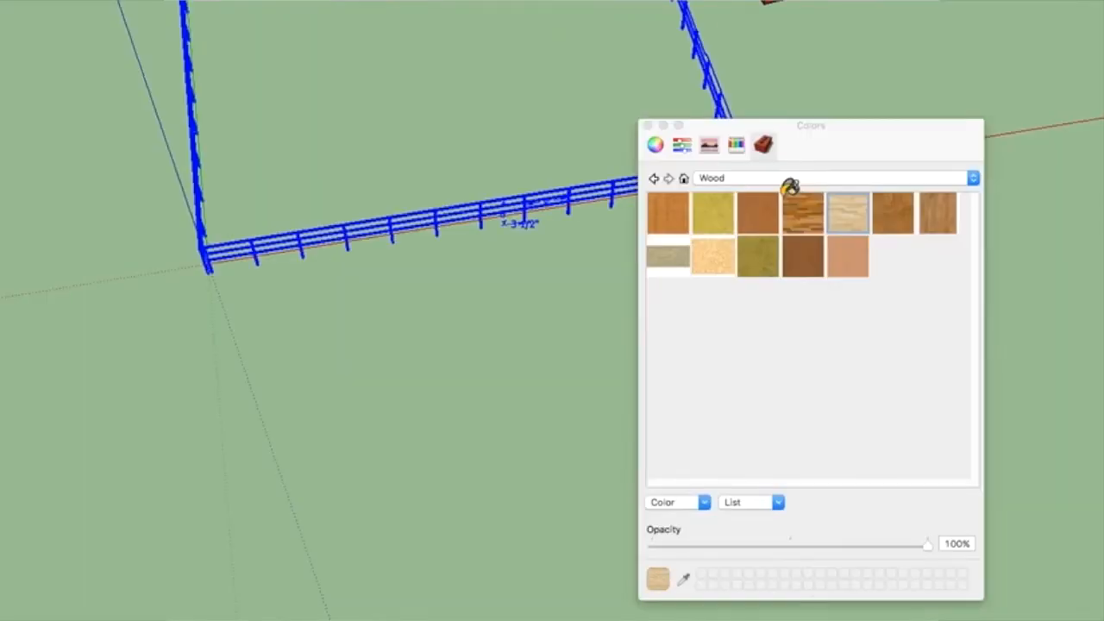
- Paint the selected fence with the striped brown parquet material from the Wood collection
{"action": "left_click", "coordinate": [780, 180]}
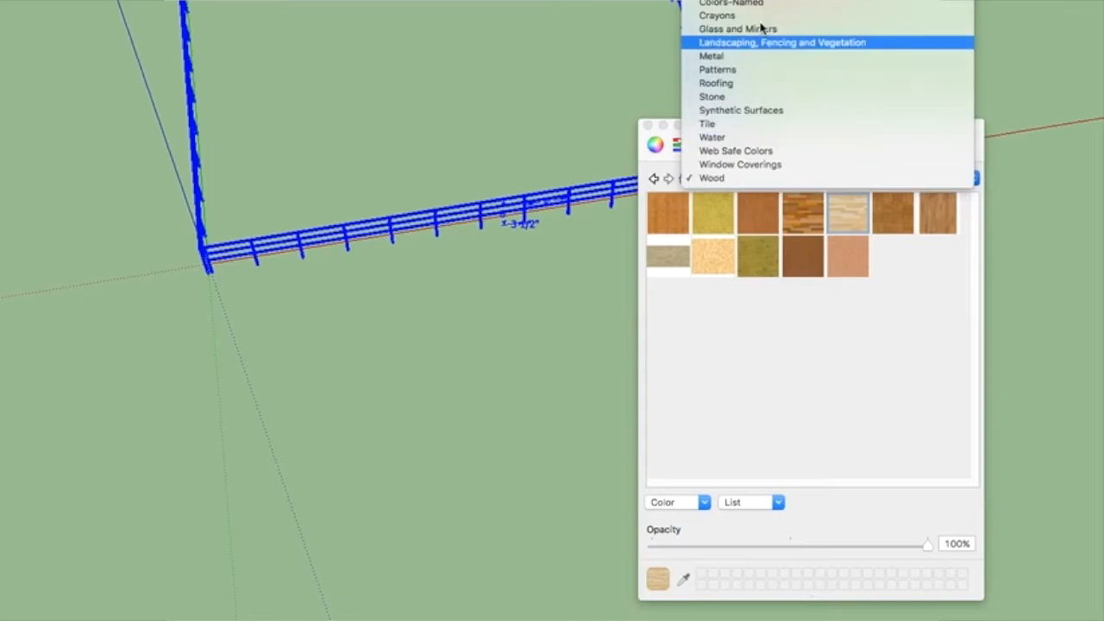
{"action": "left_click", "coordinate": [779, 178]}
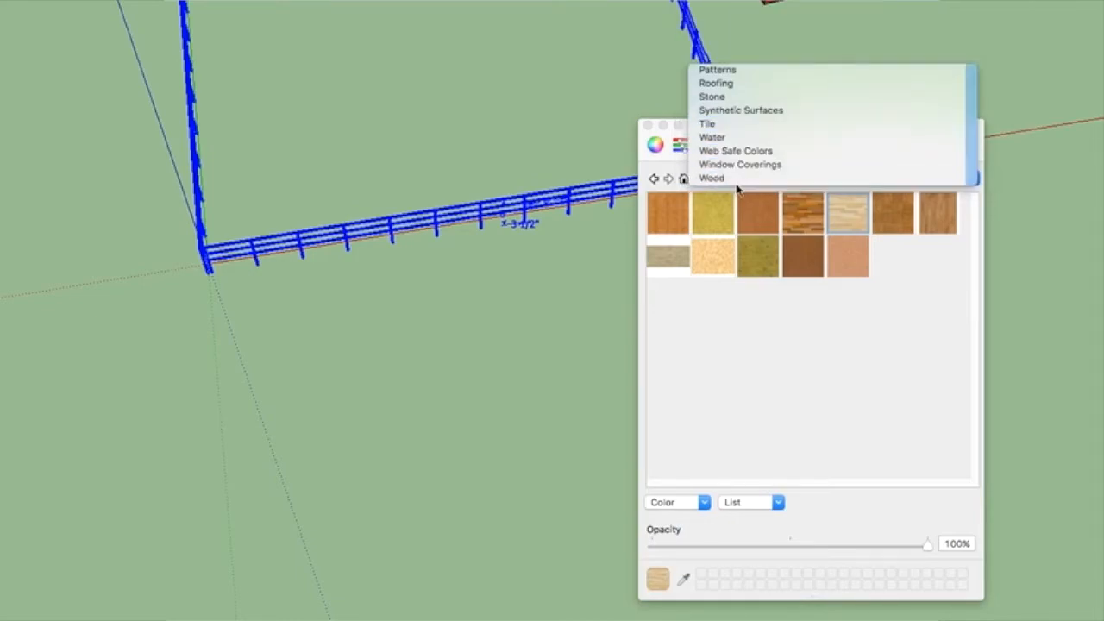
{"action": "left_click", "coordinate": [814, 224]}
{"action": "scroll", "coordinate": [531, 185], "scroll_direction": "up", "scroll_amount": 5}
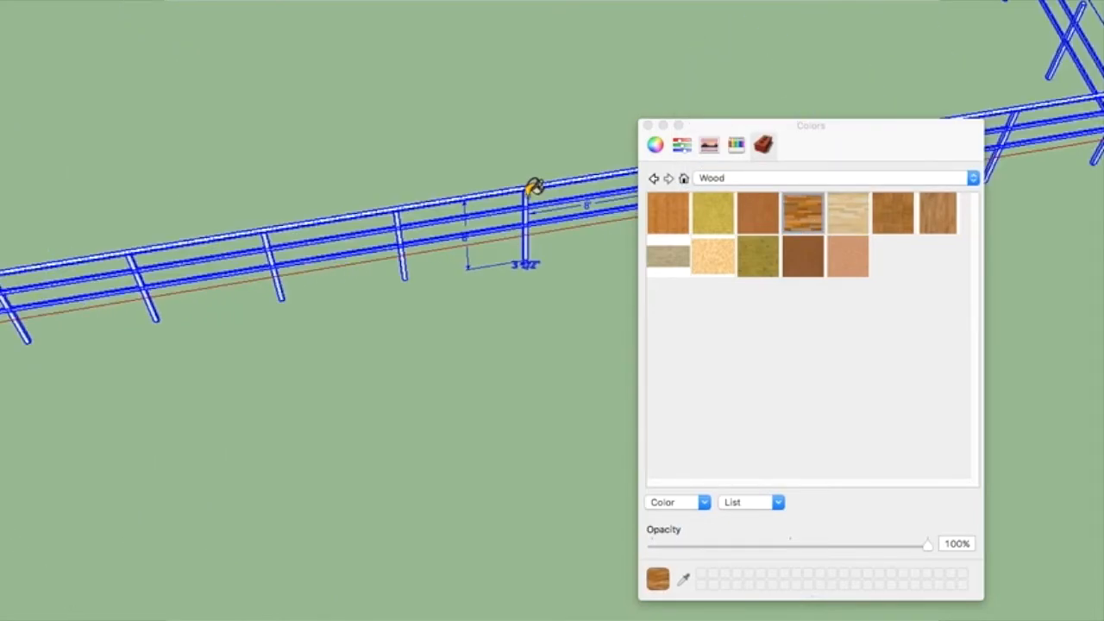
{"action": "left_click", "coordinate": [534, 175]}
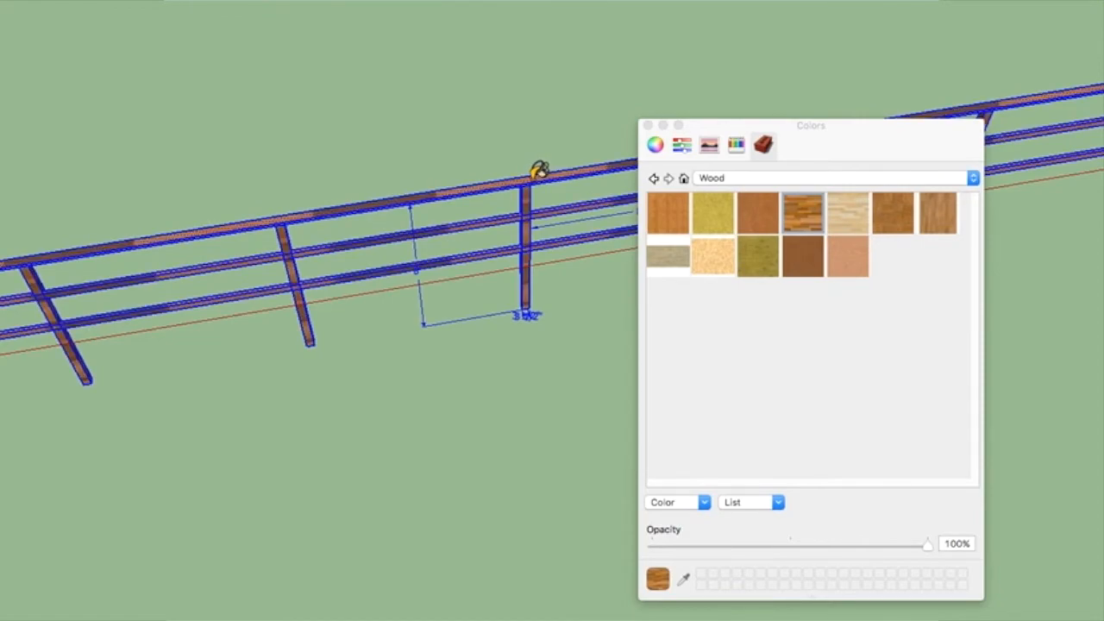
{"action": "mouse_move", "coordinate": [293, 258]}
{"action": "middle_mouse_down"}
{"action": "mouse_move", "coordinate": [370, 142]}
{"action": "mouse_move", "coordinate": [358, 164]}
{"action": "middle_mouse_up"}
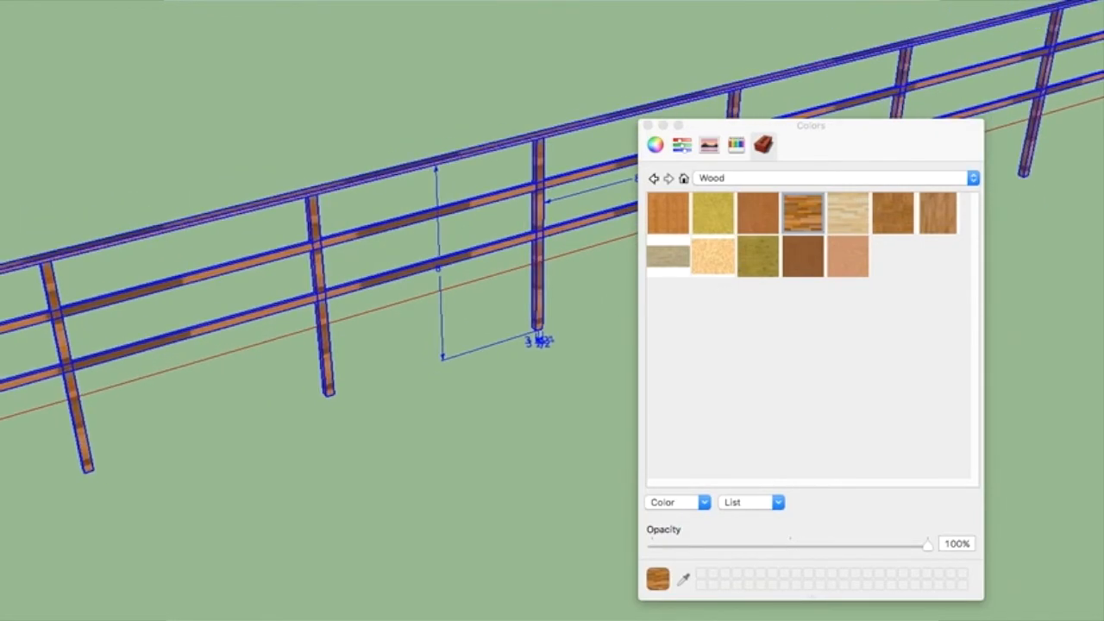
- Paint the selected fence with the dark red swatch from the Colors collection, then clear the selection
{"action": "left_click", "coordinate": [774, 179]}
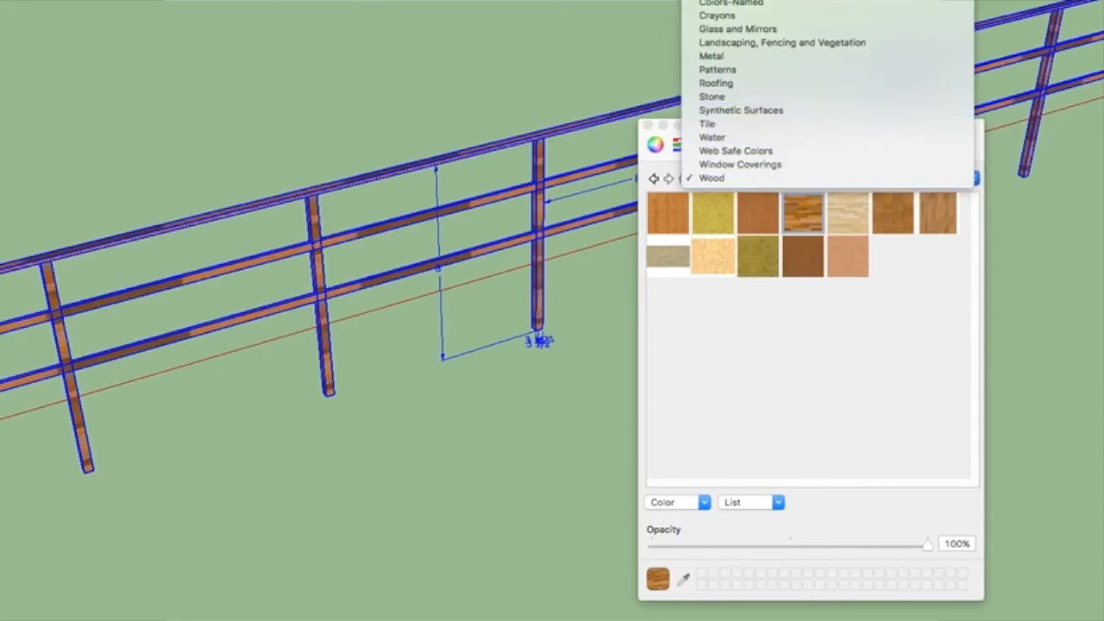
{"action": "left_click", "coordinate": [731, 180]}
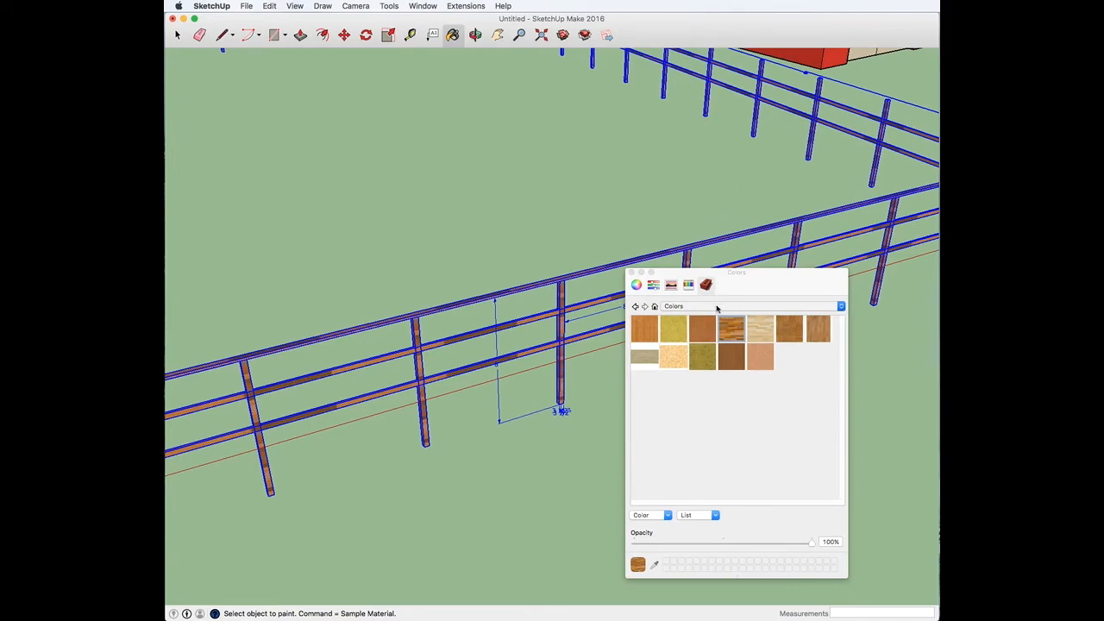
{"action": "left_click", "coordinate": [716, 308]}
{"action": "left_click", "coordinate": [716, 307]}
{"action": "left_click", "coordinate": [818, 329]}
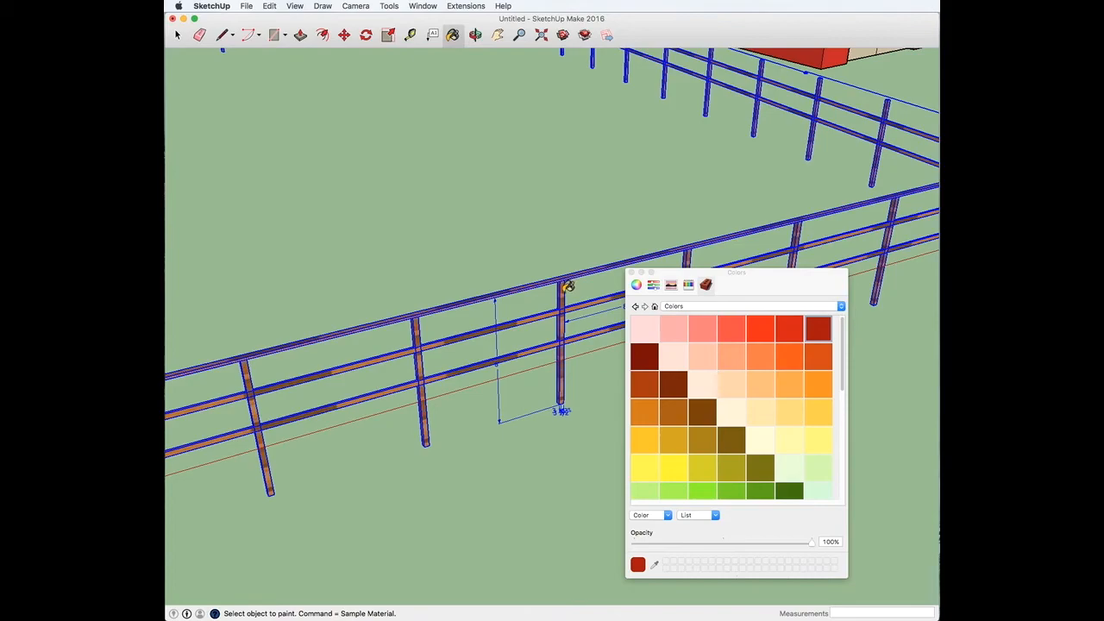
{"action": "left_click", "coordinate": [566, 286]}
{"action": "left_click", "coordinate": [177, 34]}
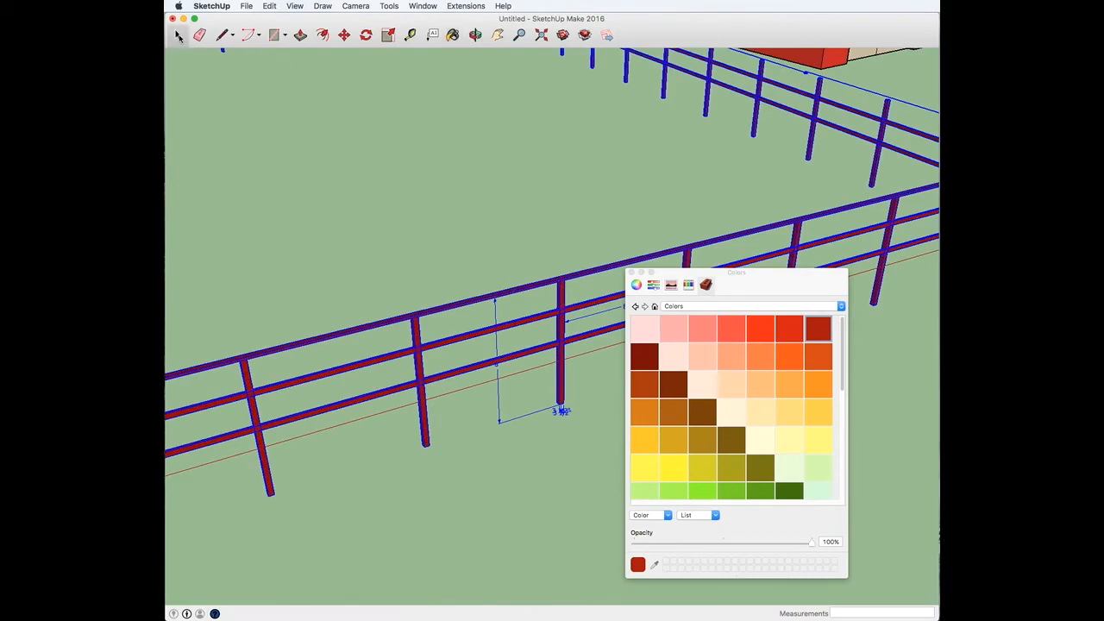
{"action": "left_click", "coordinate": [431, 250]}
{"action": "scroll", "coordinate": [437, 250], "scroll_direction": "down", "scroll_amount": 4}
{"action": "middle_click_drag", "start_coordinate": [440, 246], "coordinate": [291, 257]}
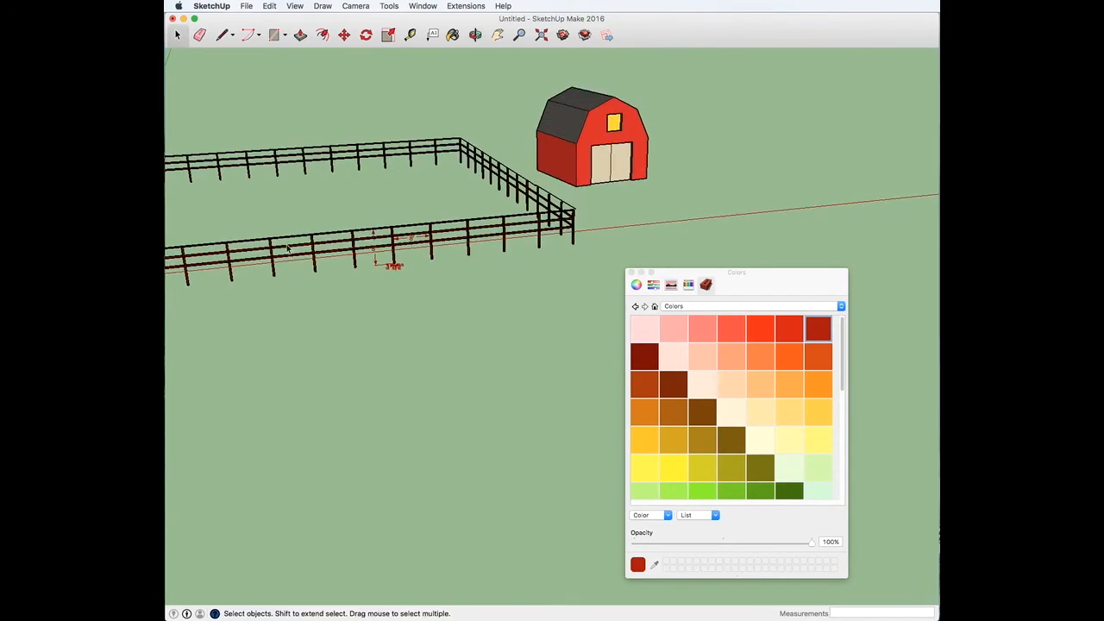
- Select the barn and move it about 88' 8" back along the red axis, into the fence enclosure
{"action": "left_click", "coordinate": [582, 150]}
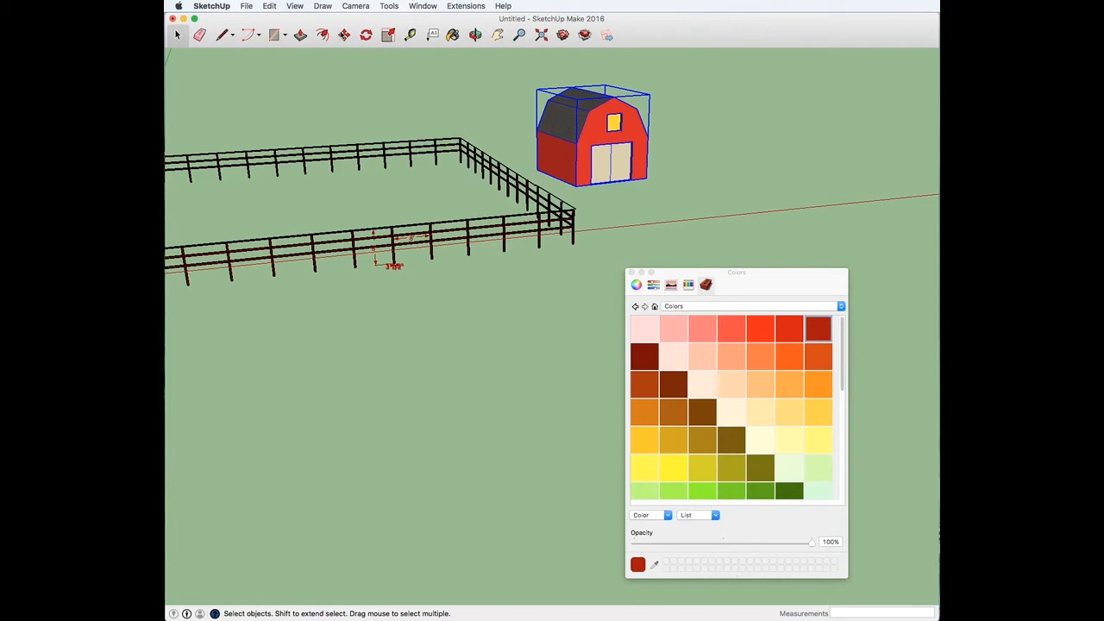
{"action": "key", "text": "m"}
{"action": "left_click", "coordinate": [610, 149]}
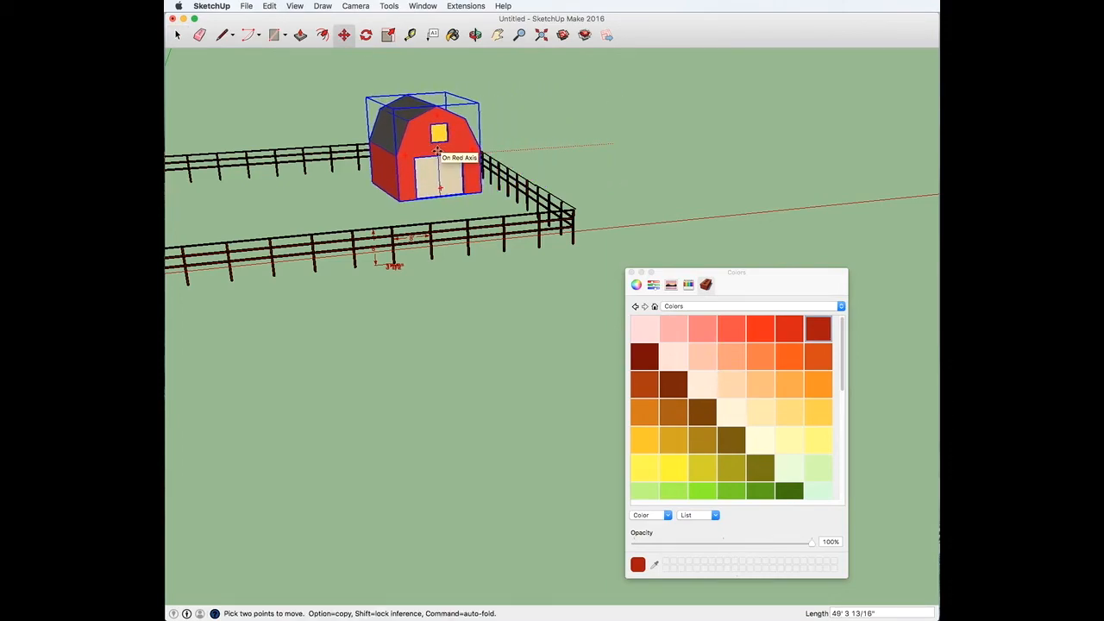
{"action": "left_click", "coordinate": [282, 162]}
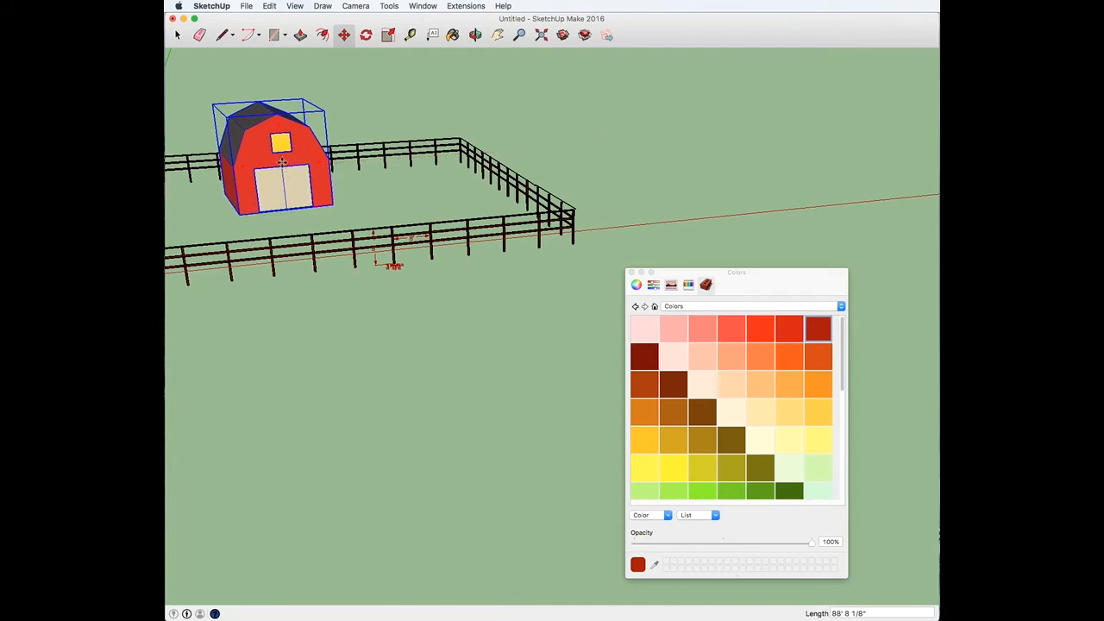
- Rotate the barn about 5.9° around the vertical axis within the fence enclosure, and close the Colors window
{"action": "left_click", "coordinate": [366, 35]}
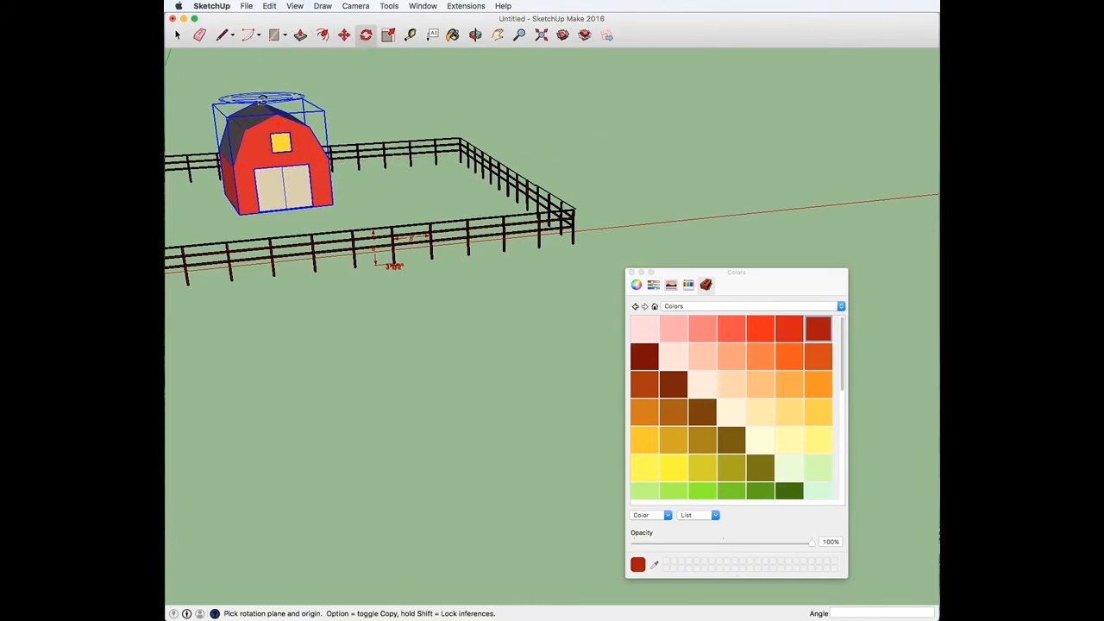
{"action": "left_click", "coordinate": [271, 93]}
{"action": "left_click", "coordinate": [390, 104]}
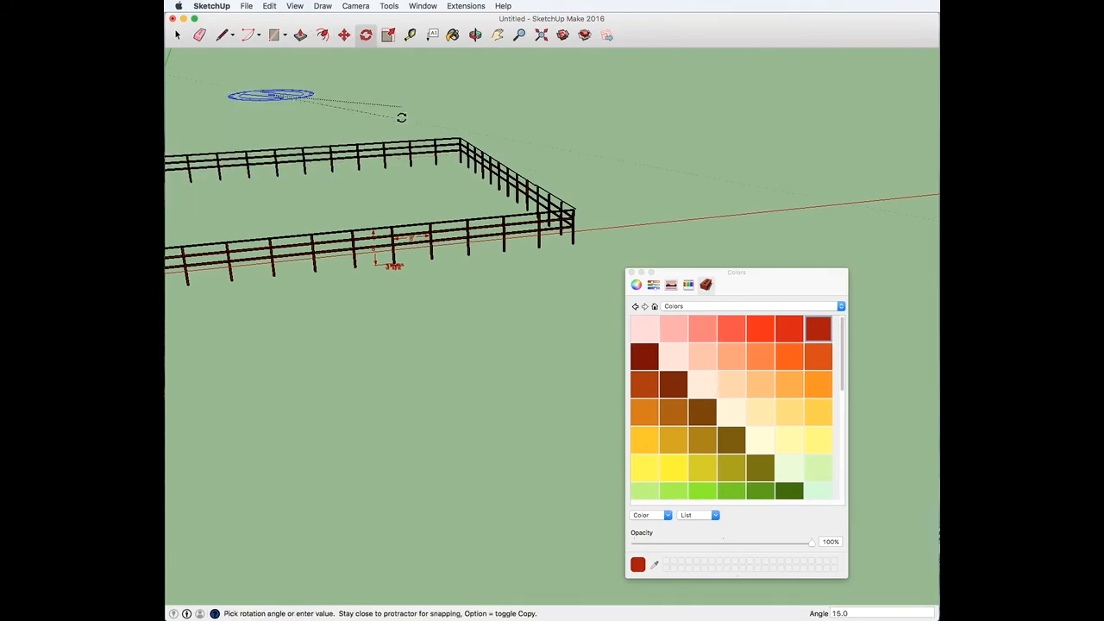
{"action": "left_click", "coordinate": [414, 105]}
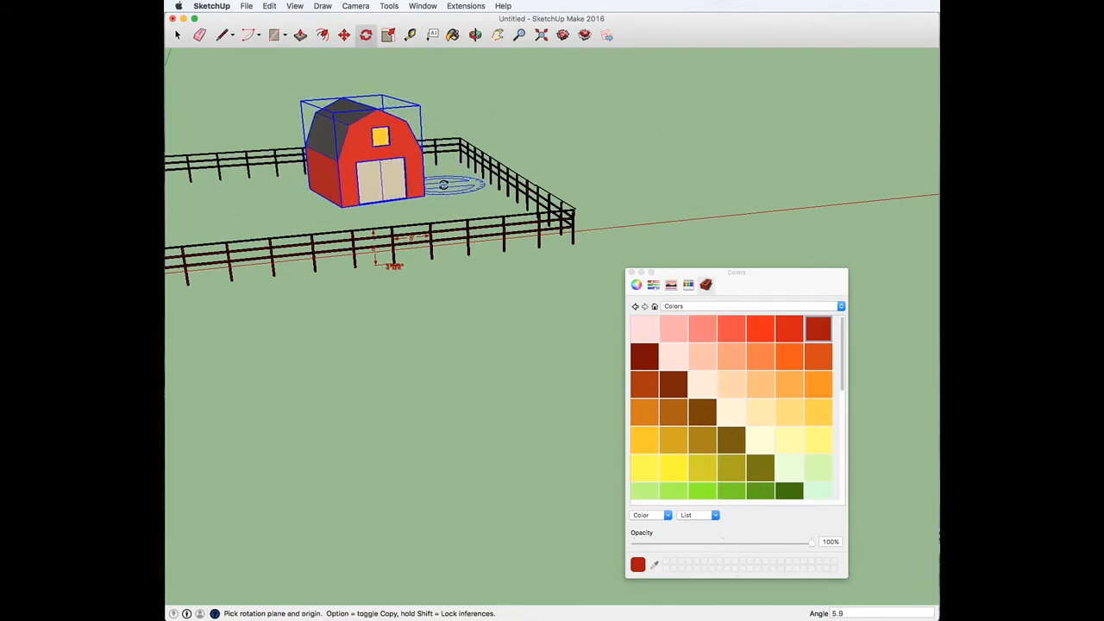
{"action": "left_click", "coordinate": [178, 36]}
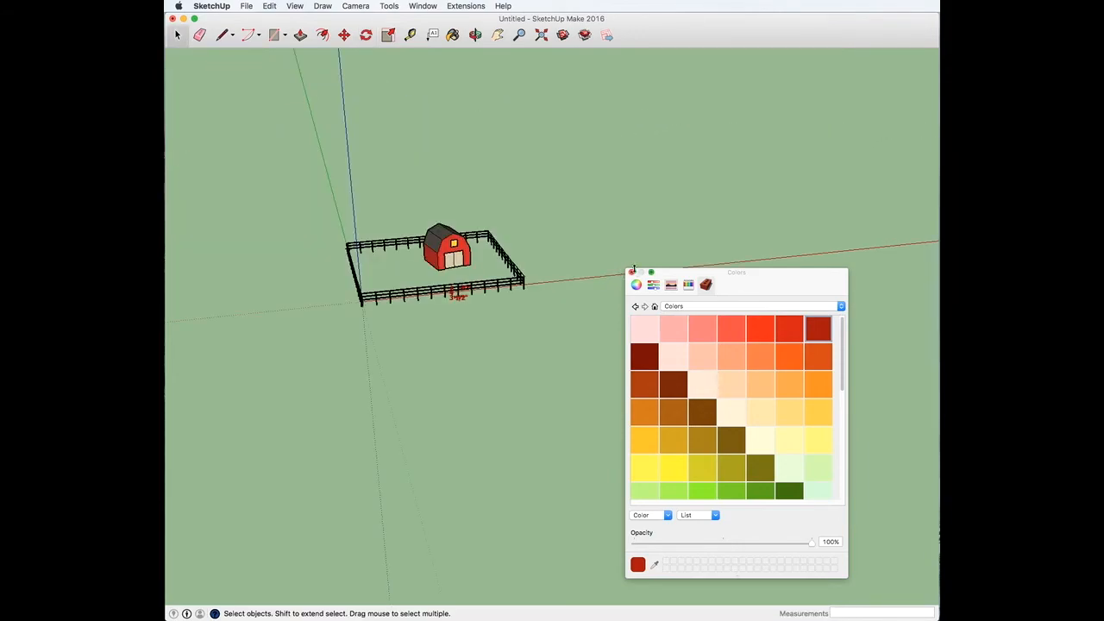
{"action": "left_click", "coordinate": [631, 273]}
- Examine the painted fence, its dimensions and the barn inside the enclosure up close and from several sides
{"action": "scroll", "coordinate": [473, 297], "scroll_direction": "up", "scroll_amount": 2}
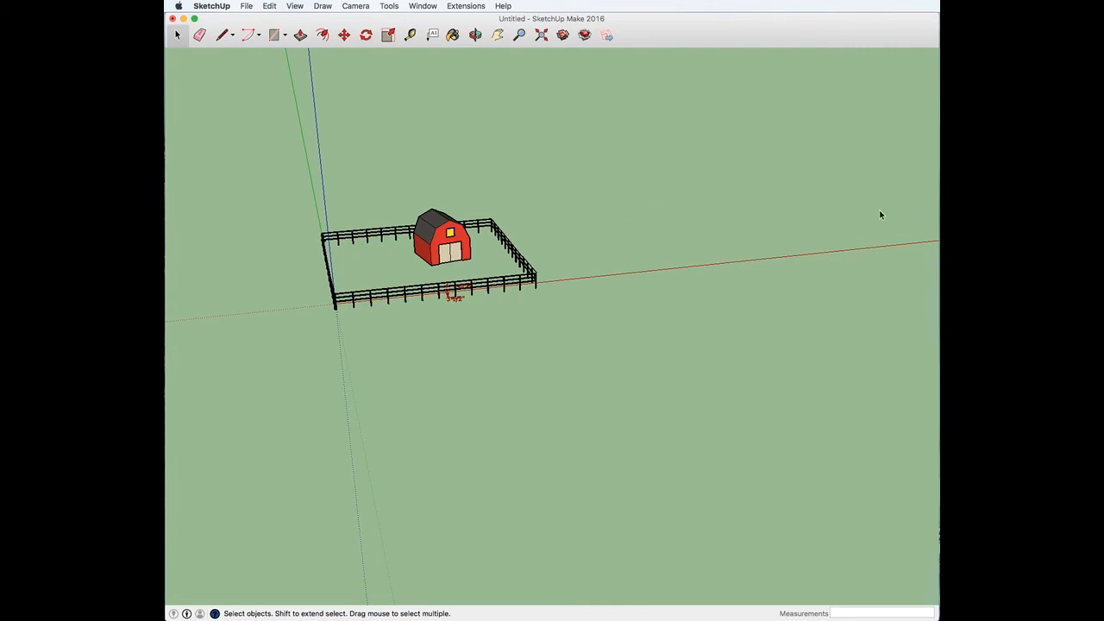
{"action": "scroll", "coordinate": [505, 274], "scroll_direction": "down", "scroll_amount": 3}
{"action": "scroll", "coordinate": [505, 274], "scroll_direction": "up", "scroll_amount": 3}
{"action": "middle_click_drag", "start_coordinate": [593, 325], "coordinate": [584, 379]}
{"action": "scroll", "coordinate": [583, 379], "scroll_direction": "up", "scroll_amount": 3}
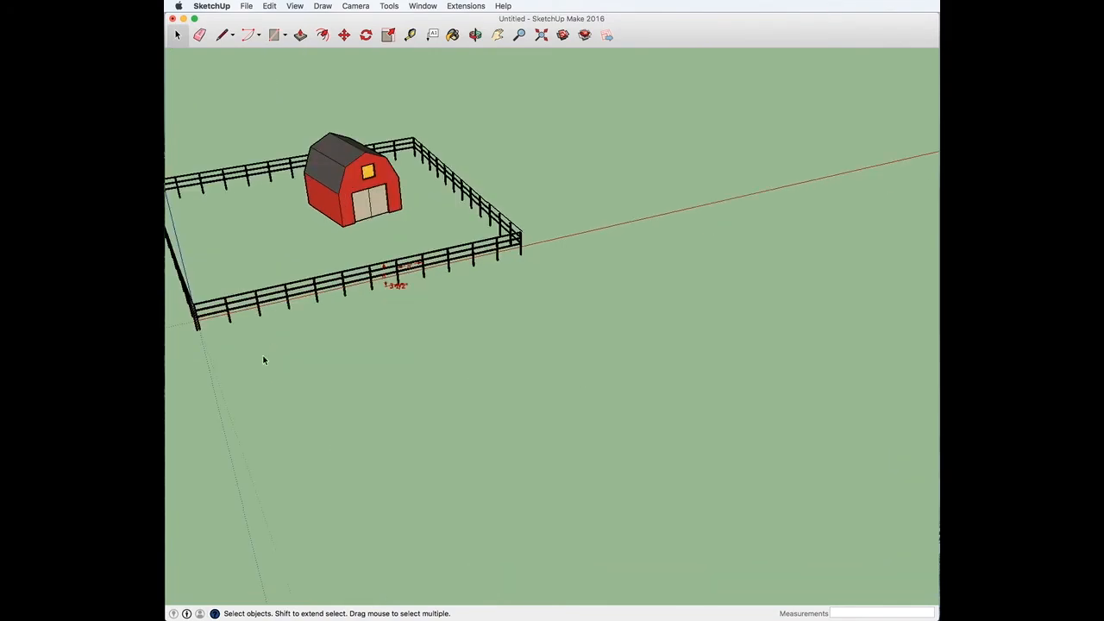
{"action": "middle_click_drag", "start_coordinate": [245, 344], "coordinate": [444, 353]}
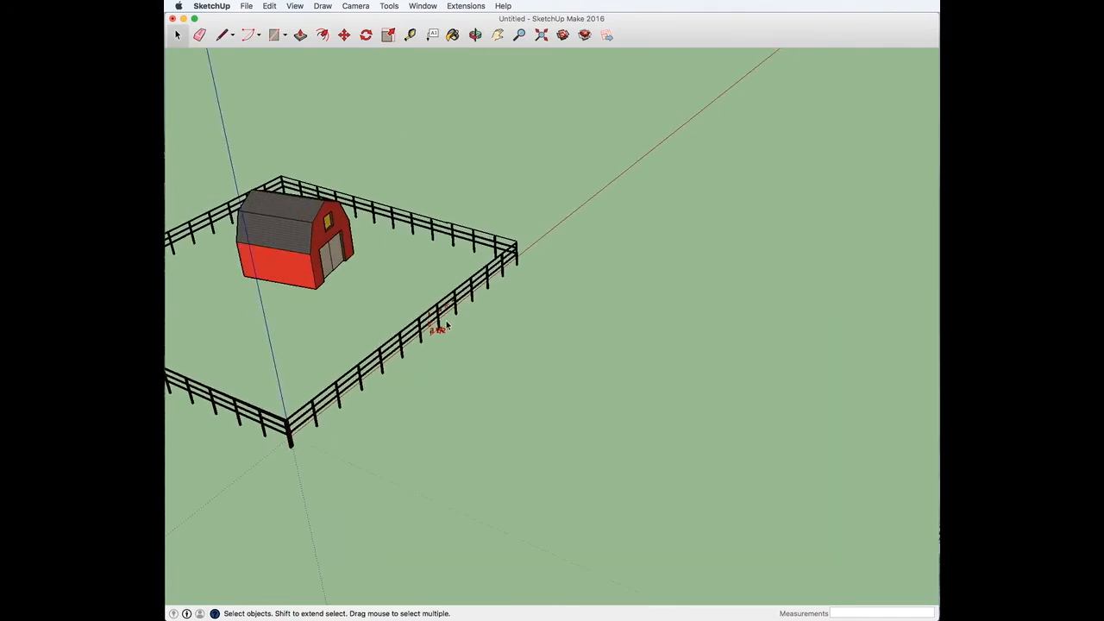
{"action": "scroll", "coordinate": [441, 341], "scroll_direction": "up", "scroll_amount": 2}
{"action": "scroll", "coordinate": [435, 328], "scroll_direction": "up", "scroll_amount": 3}
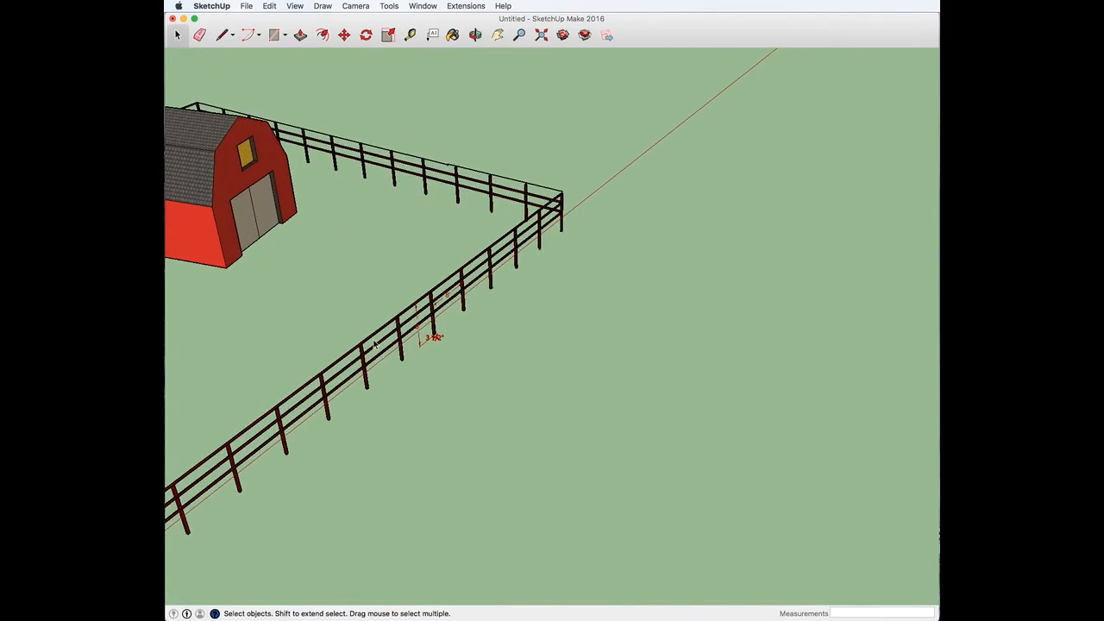
{"action": "scroll", "coordinate": [369, 343], "scroll_direction": "up", "scroll_amount": 2}
{"action": "scroll", "coordinate": [368, 344], "scroll_direction": "up", "scroll_amount": 2}
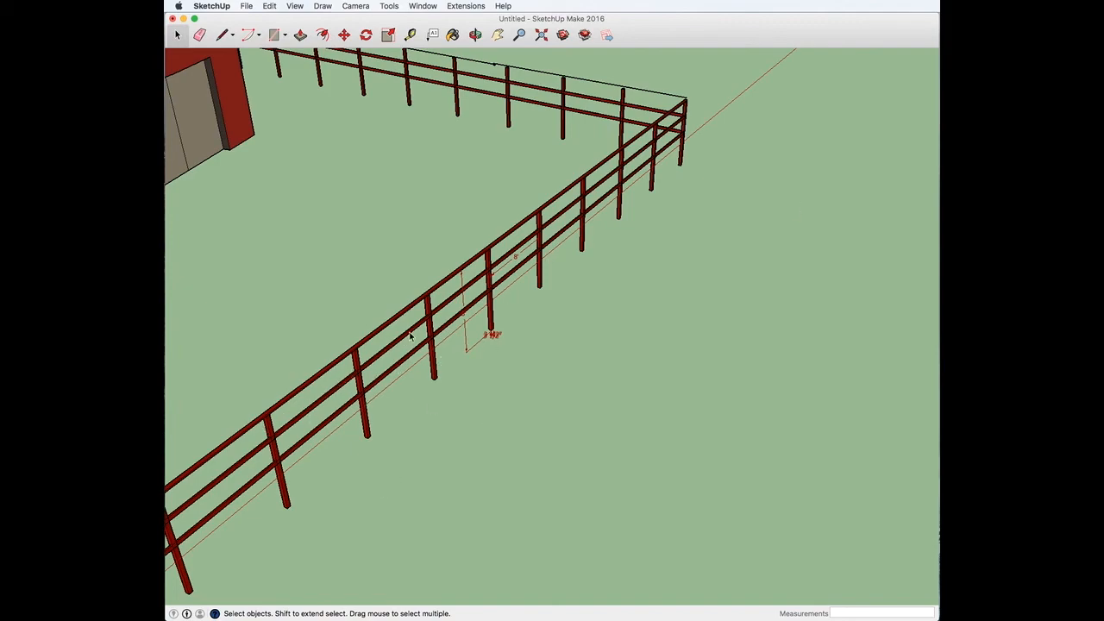
{"action": "scroll", "coordinate": [287, 274], "scroll_direction": "down", "scroll_amount": 6}
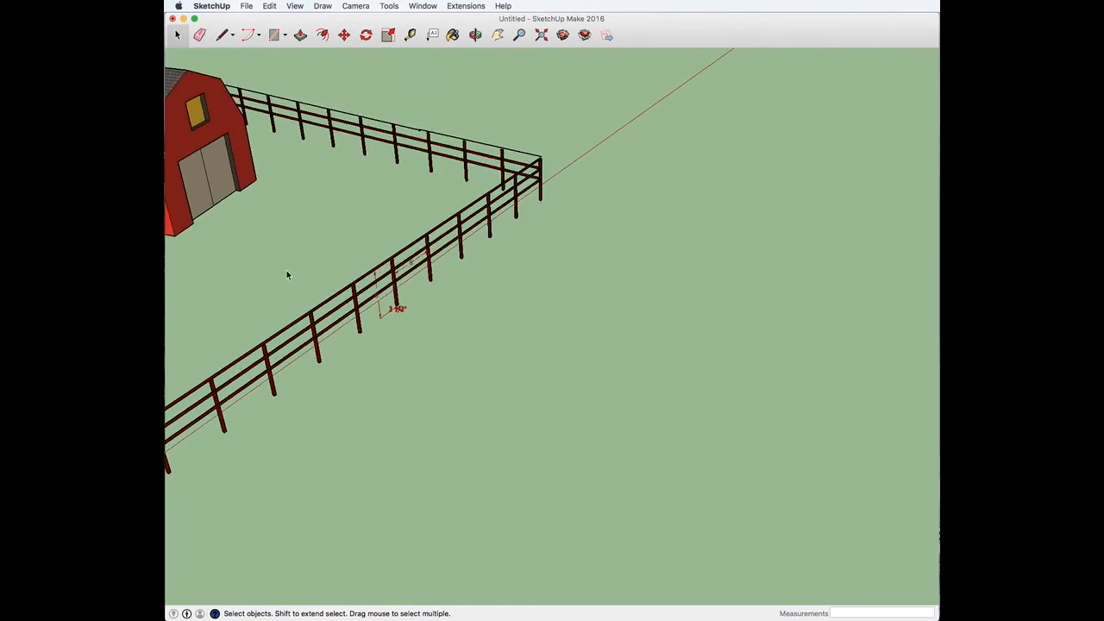
{"action": "middle_click_drag", "start_coordinate": [230, 278], "coordinate": [921, 438]}
{"action": "middle_click_drag", "start_coordinate": [433, 306], "coordinate": [905, 143]}
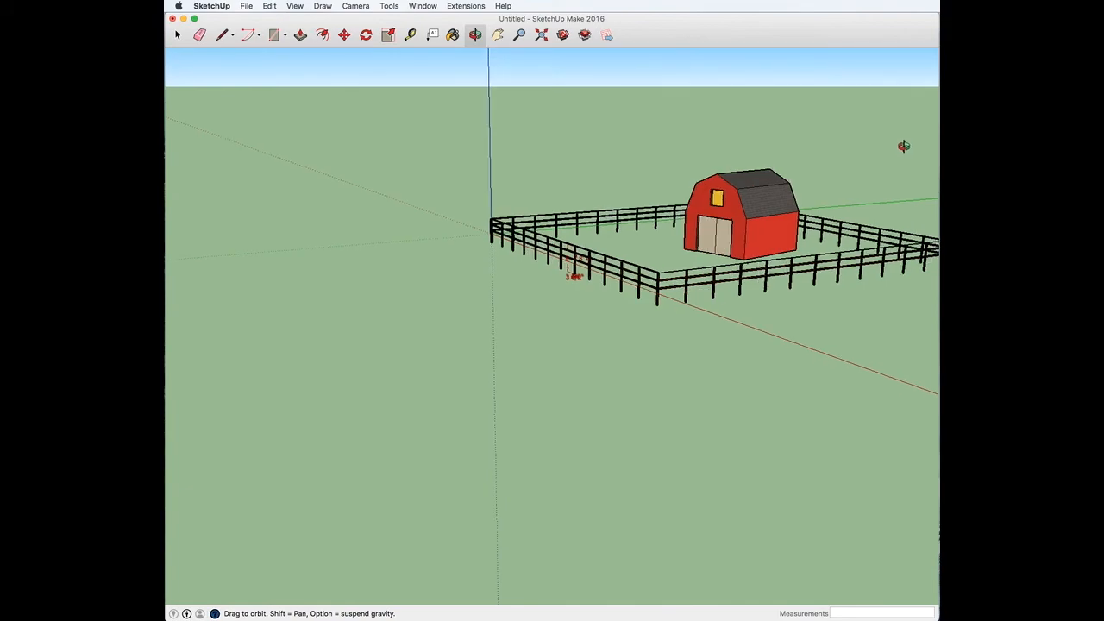
{"action": "scroll", "coordinate": [732, 241], "scroll_direction": "up", "scroll_amount": 5}
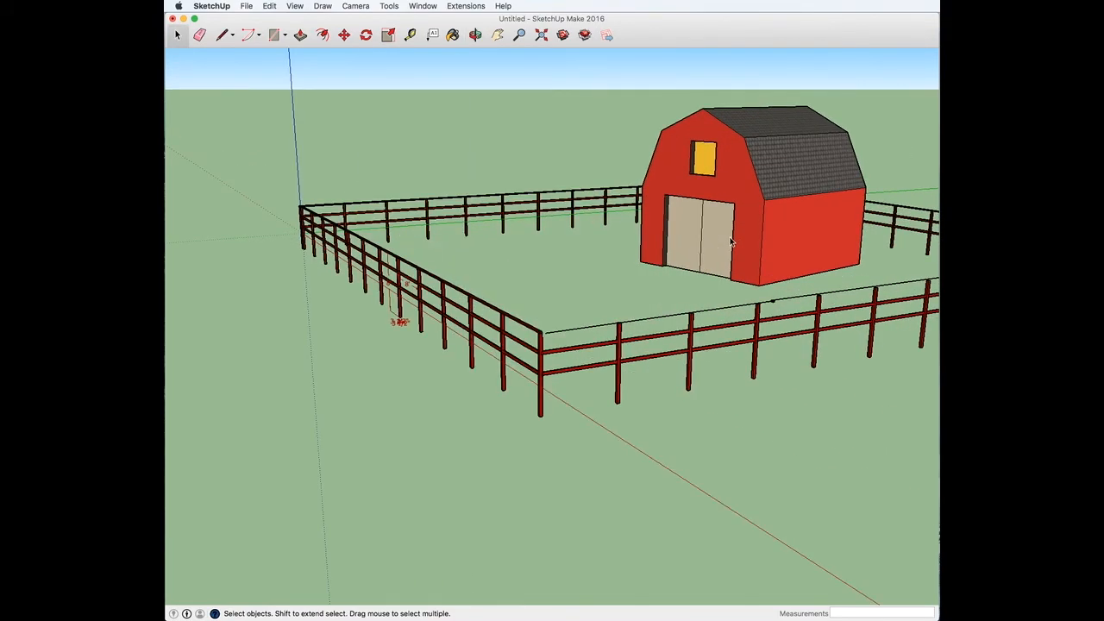
{"action": "middle_click_drag", "start_coordinate": [552, 267], "coordinate": [642, 266]}
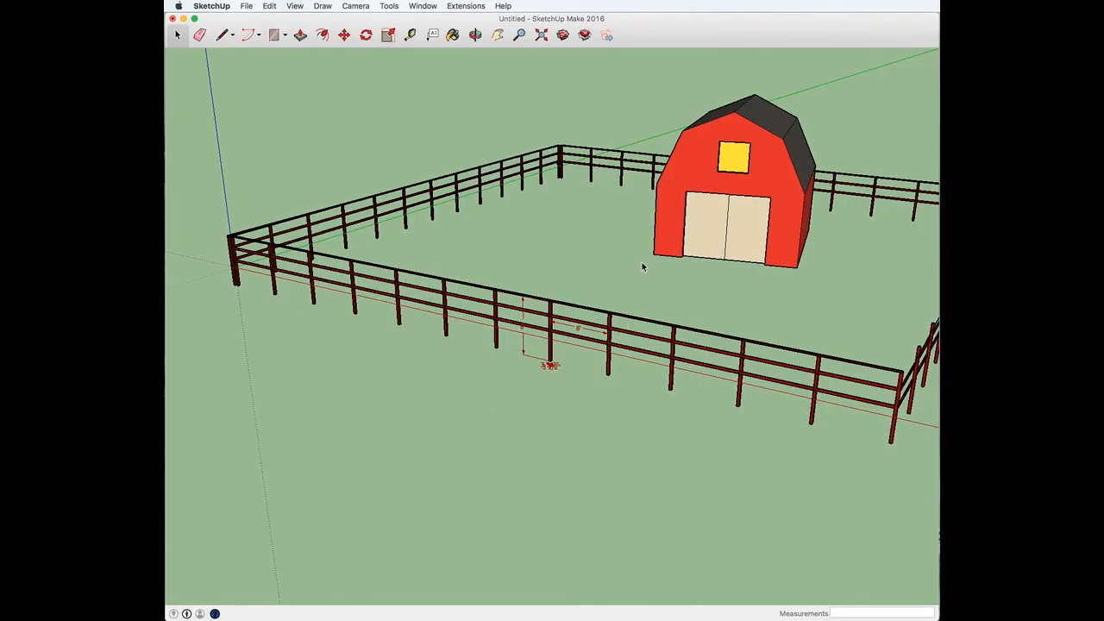
{"action": "middle_click_drag", "start_coordinate": [623, 271], "coordinate": [712, 289]}
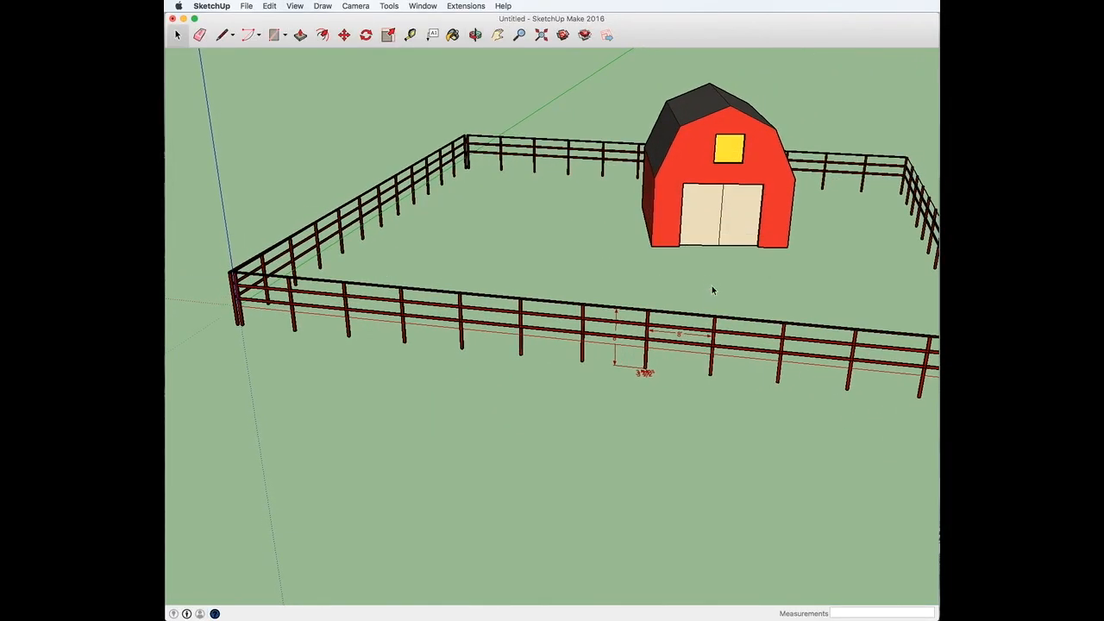